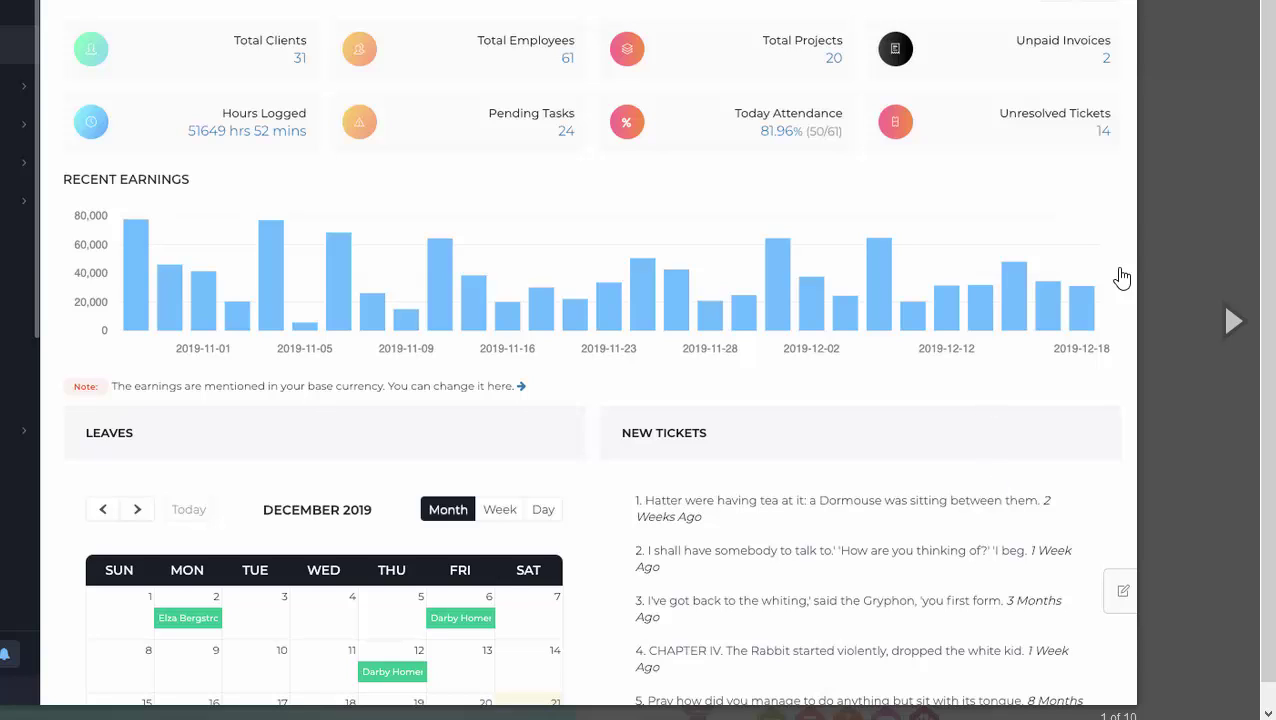
Step: Close the dashboard screenshot preview and scroll down the Worksuite CodeCanyon product page
click(1160, 244)
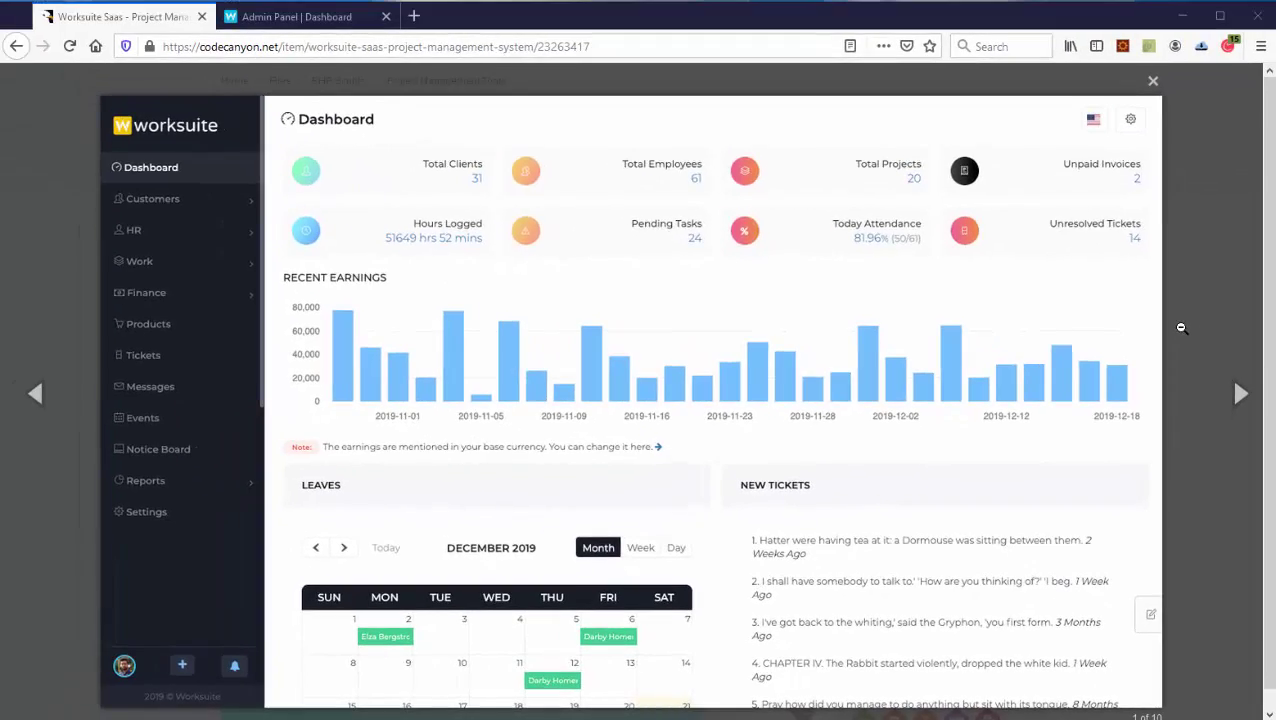
click(1175, 301)
scroll(1148, 430, down, 2)
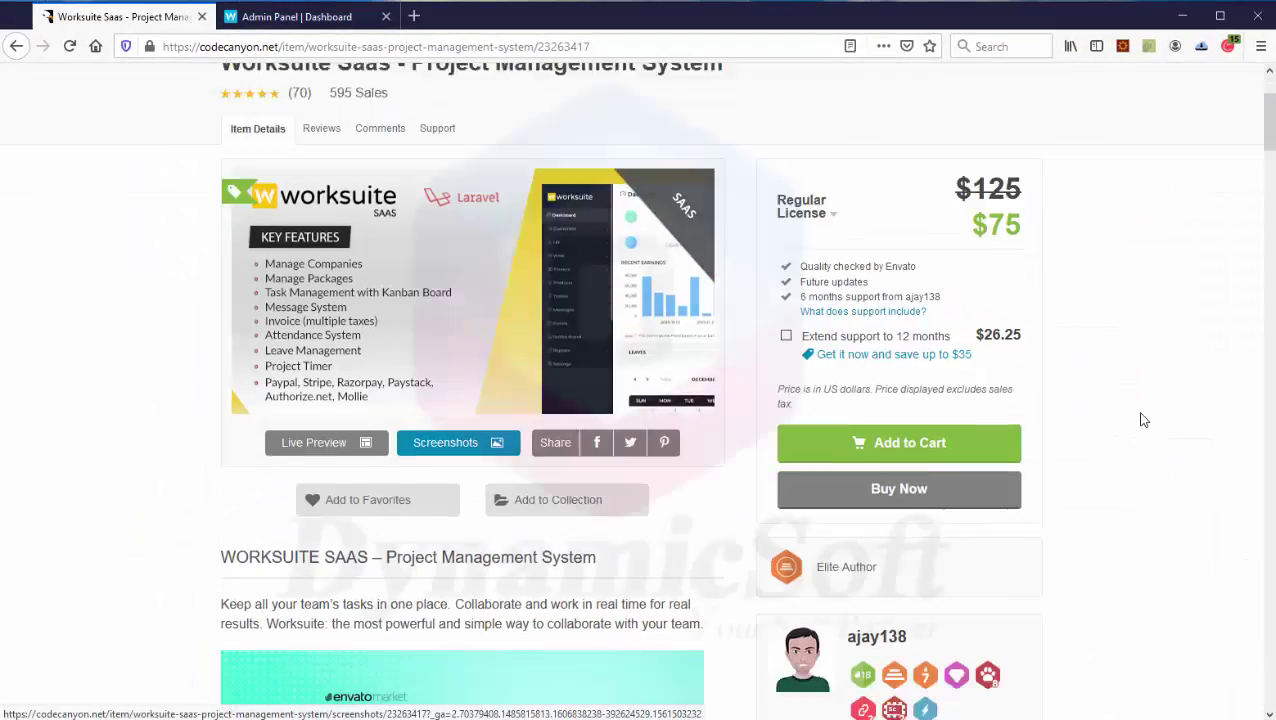
scroll(1146, 425, down, 5)
scroll(1145, 422, down, 1)
scroll(1144, 420, down, 2)
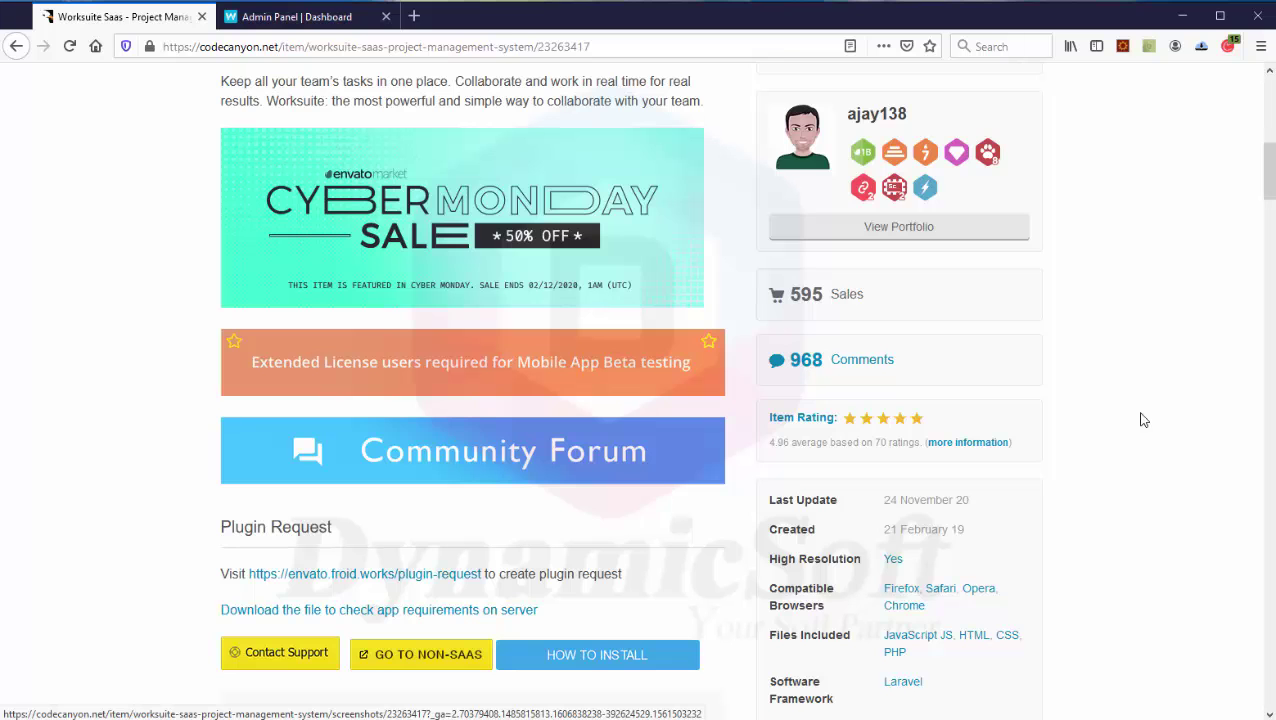
Step: Scroll back up the product page and switch to the 'Admin Panel | Dashboard' tab
scroll(1143, 419, up, 1)
scroll(1143, 419, up, 3)
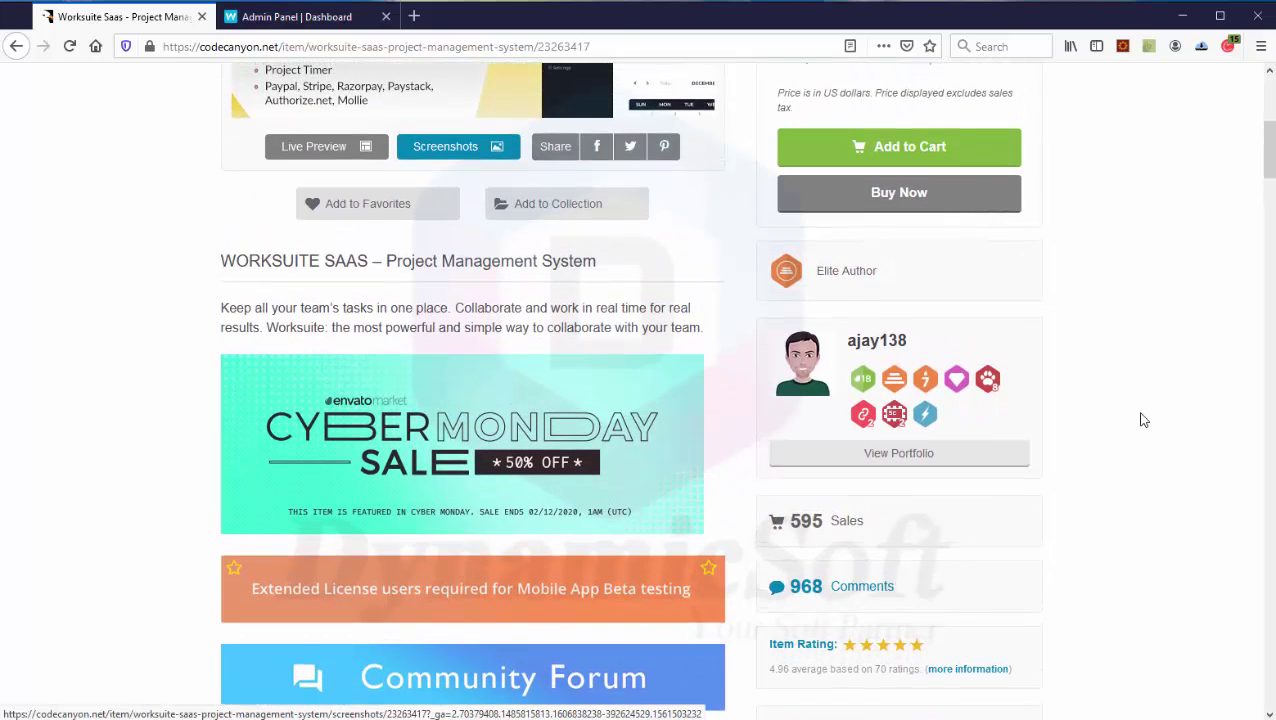
scroll(1143, 419, up, 1)
scroll(1143, 419, up, 1)
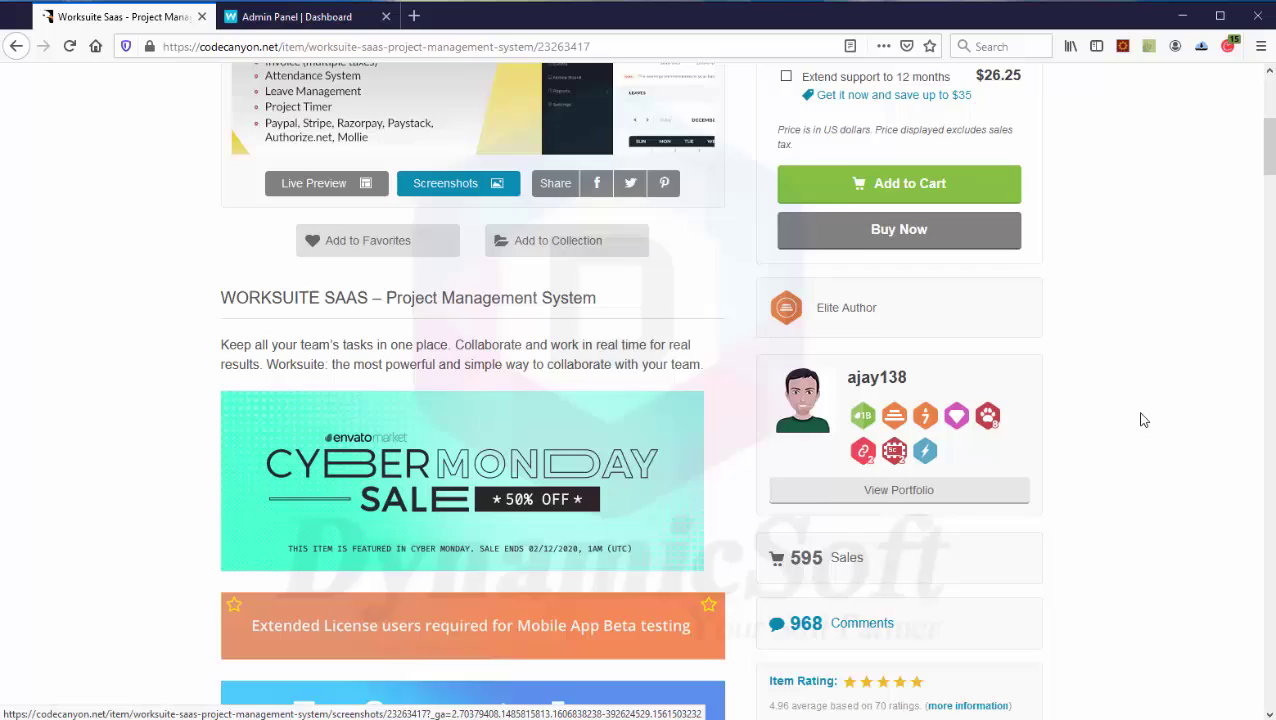
scroll(1143, 419, up, 3)
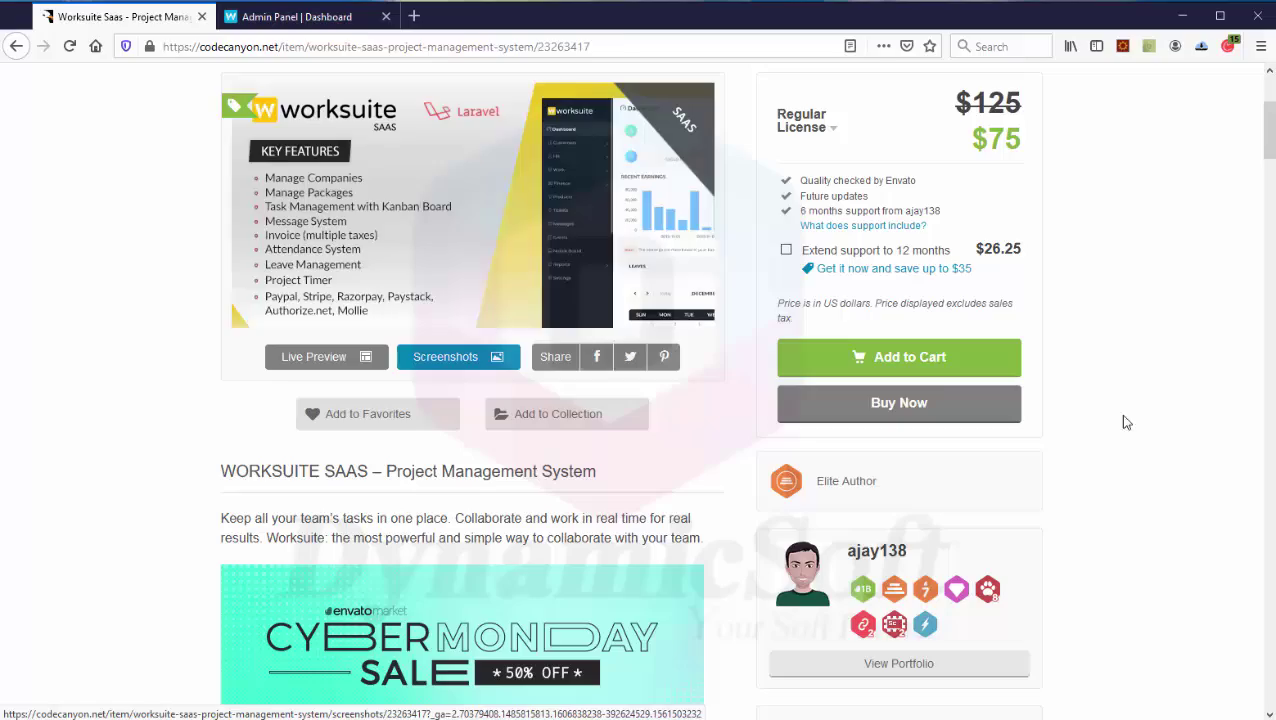
click(290, 24)
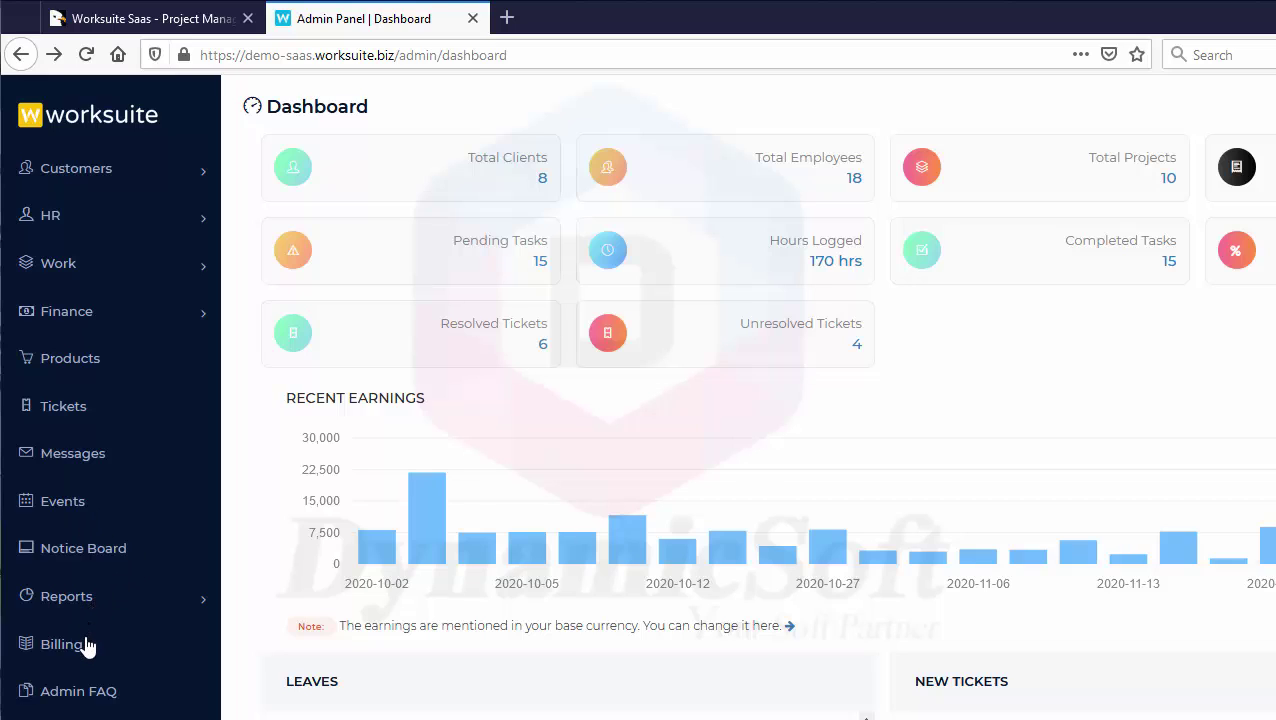
Step: Expand Customers in the sidebar and open the Clients list of 11 clients
click(125, 178)
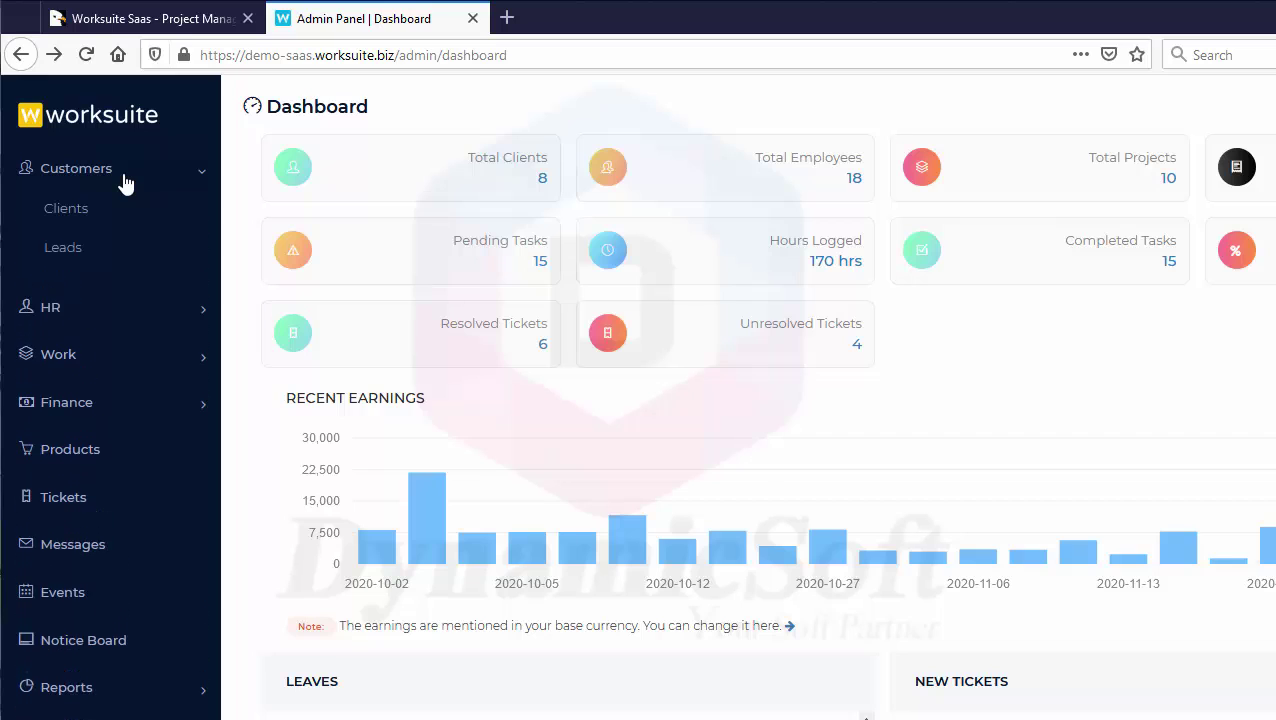
click(79, 213)
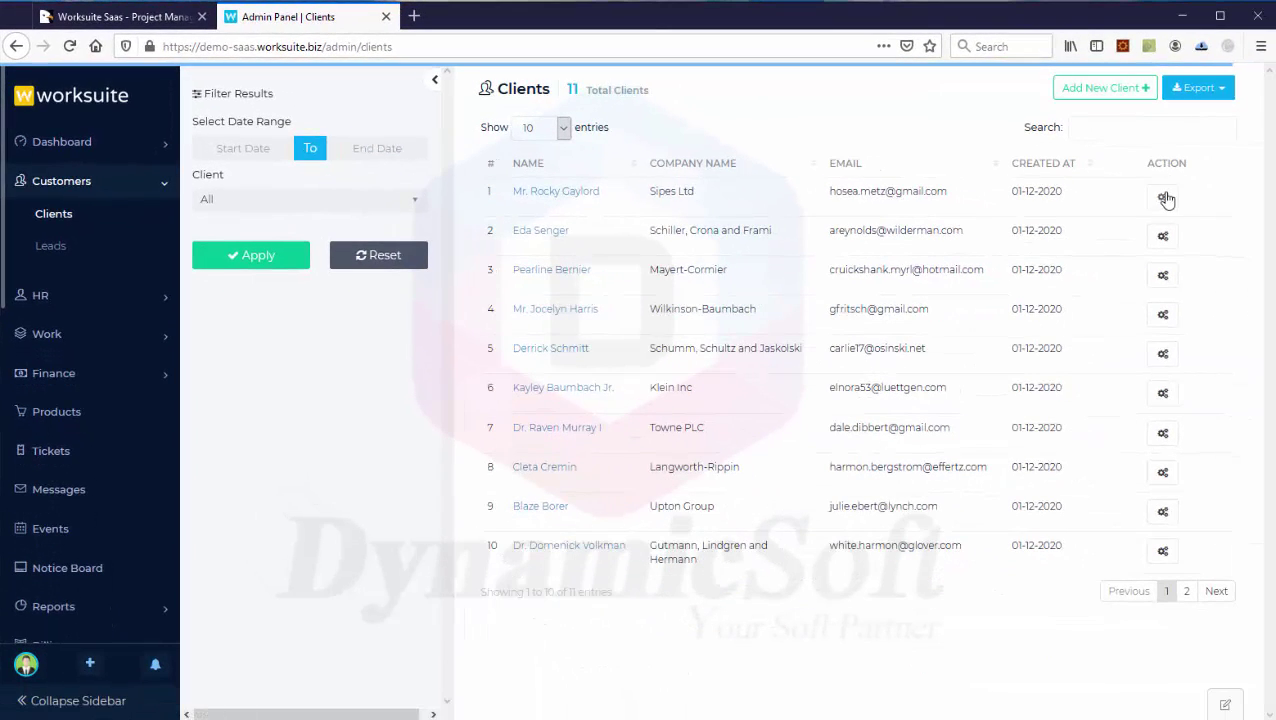
click(1164, 198)
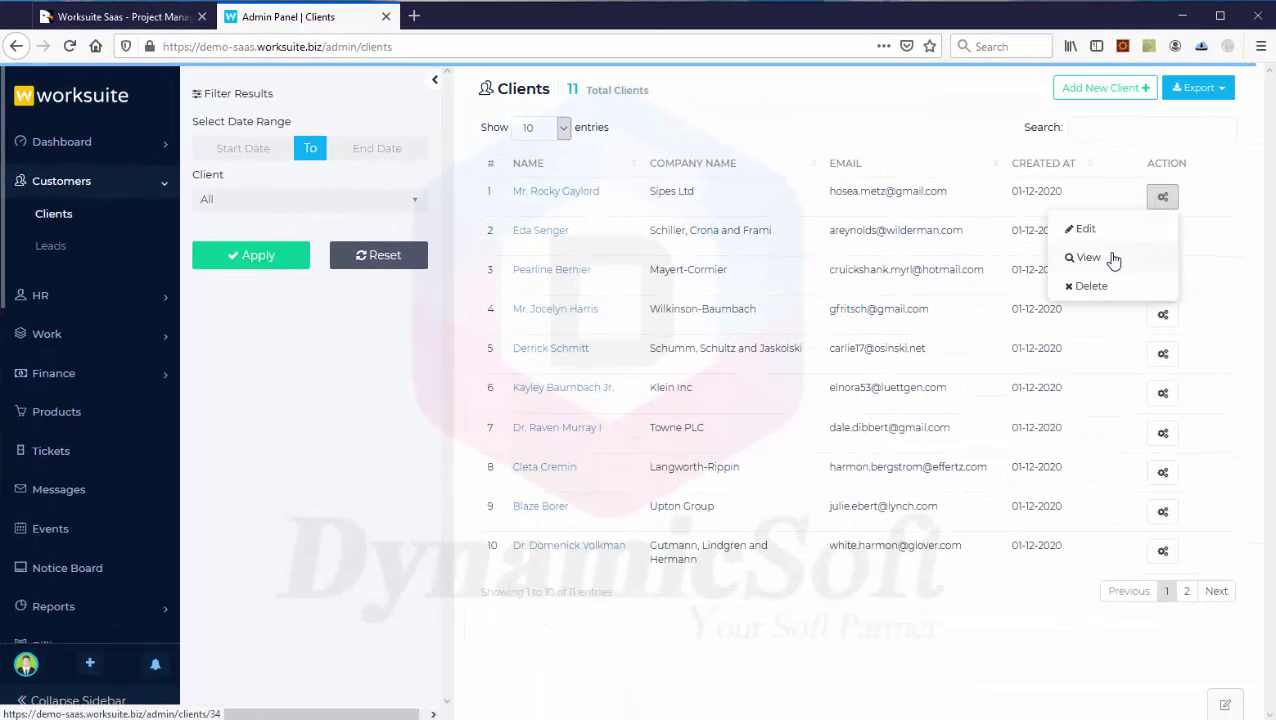
click(576, 201)
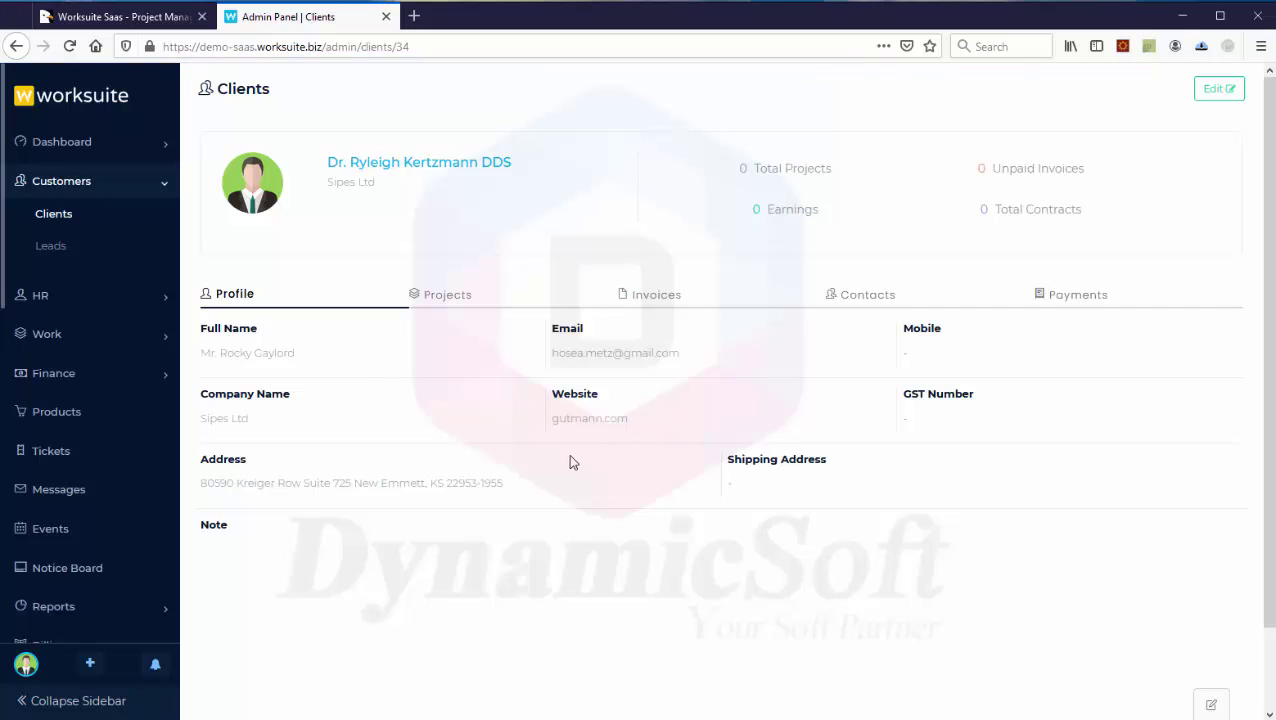
click(449, 302)
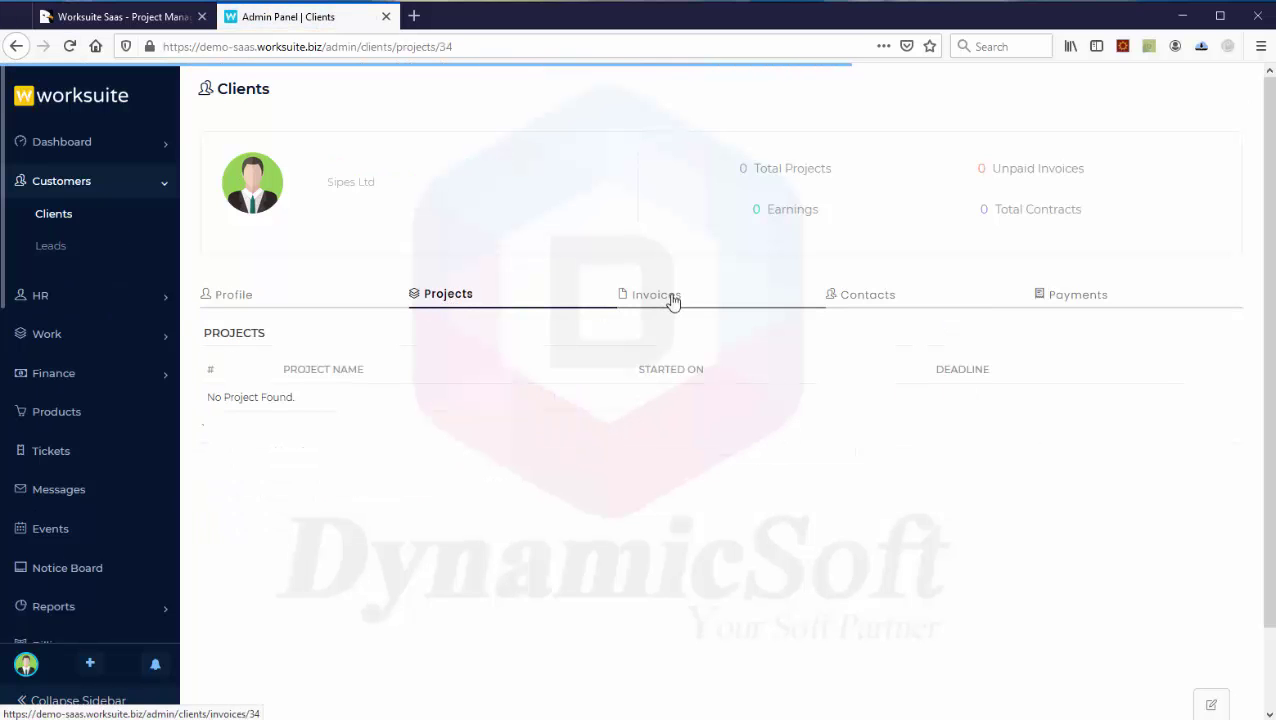
click(1087, 299)
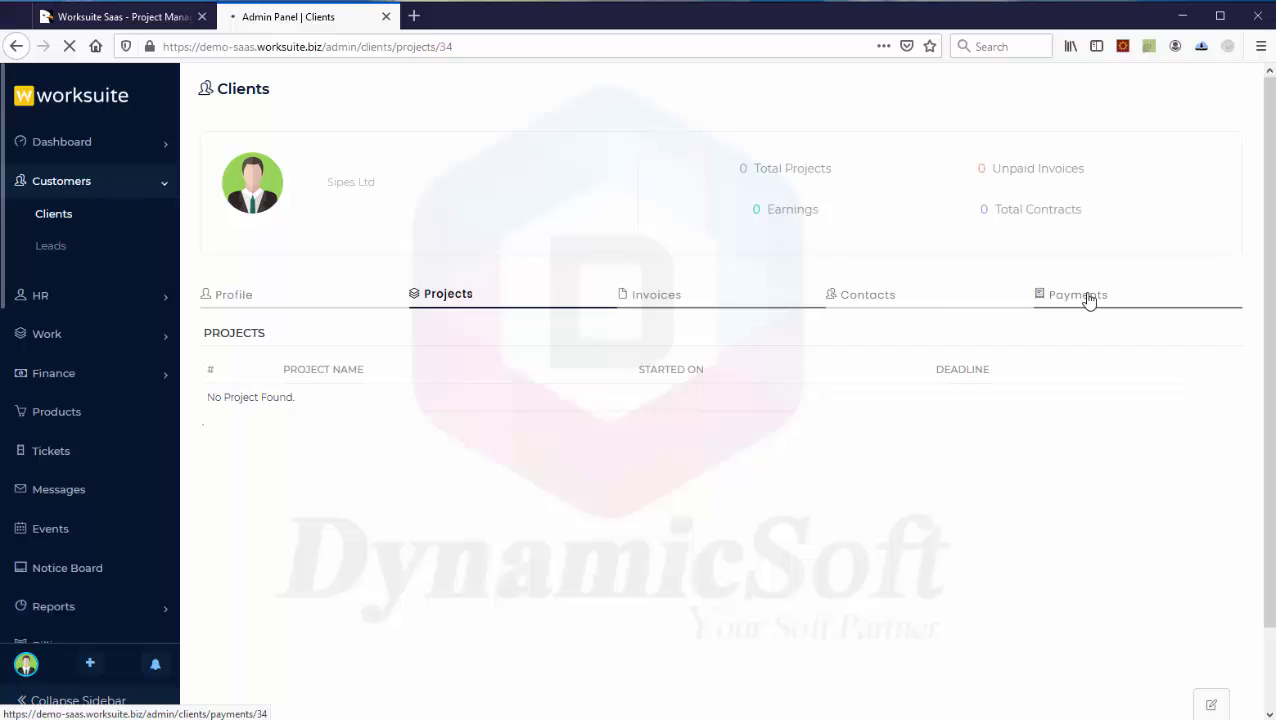
click(60, 256)
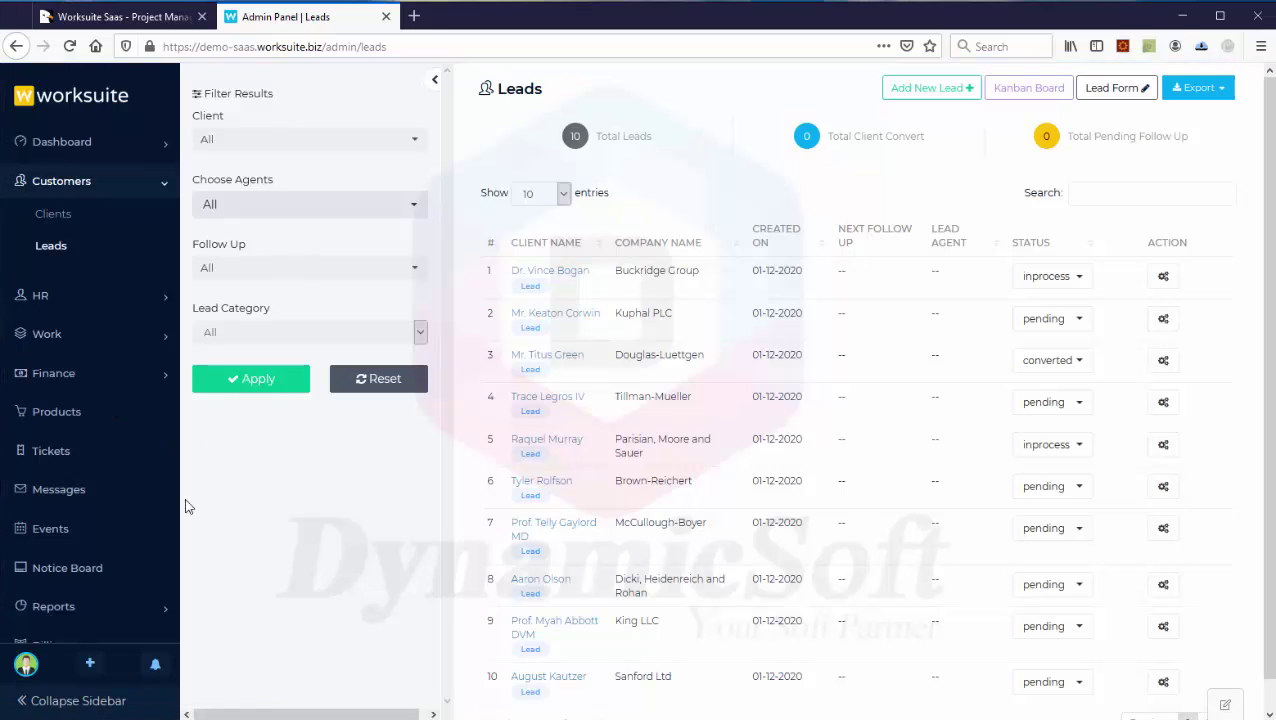
Step: Set Buckridge Group to converted and Kuphal PLC to inprocess, then expand HR
click(1082, 280)
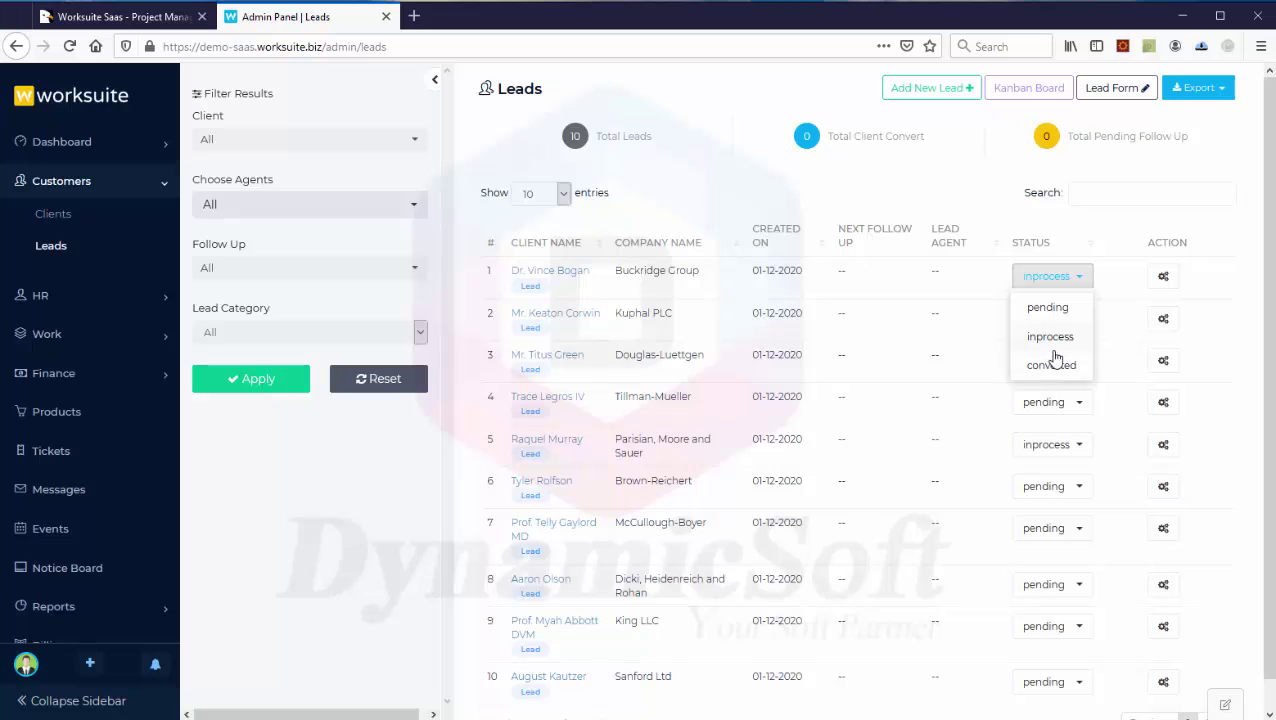
click(1052, 366)
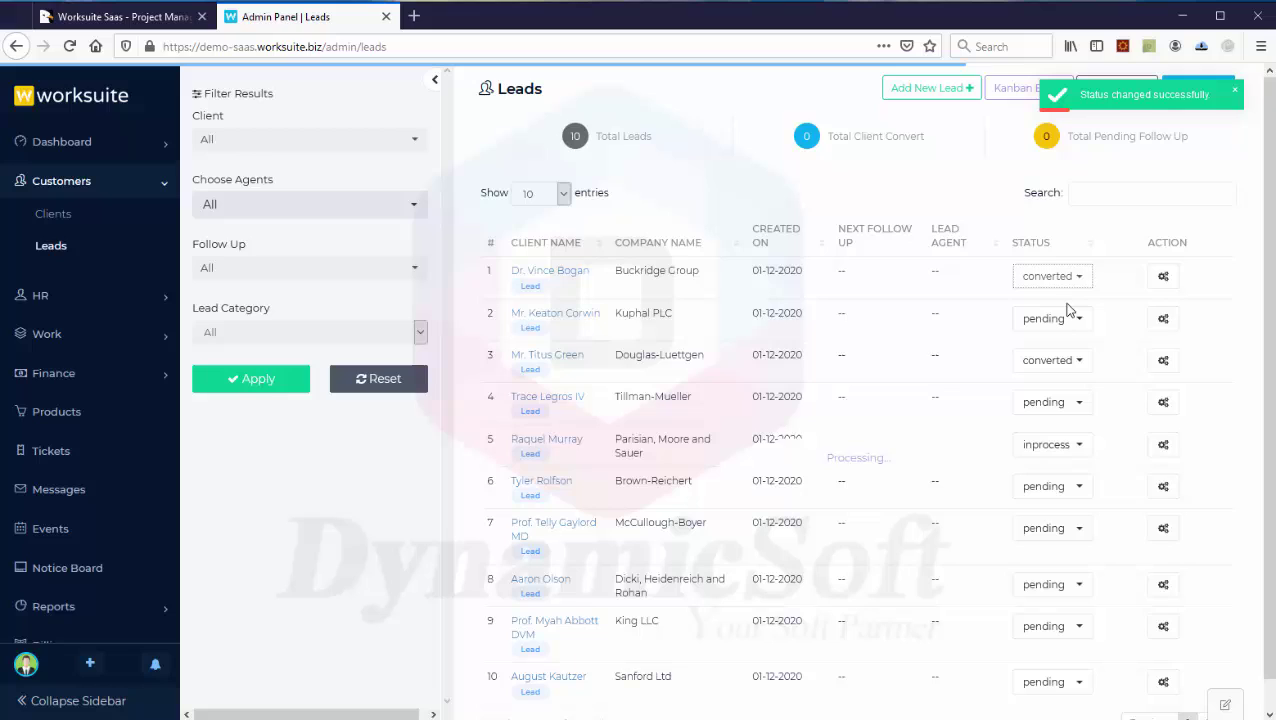
click(1071, 322)
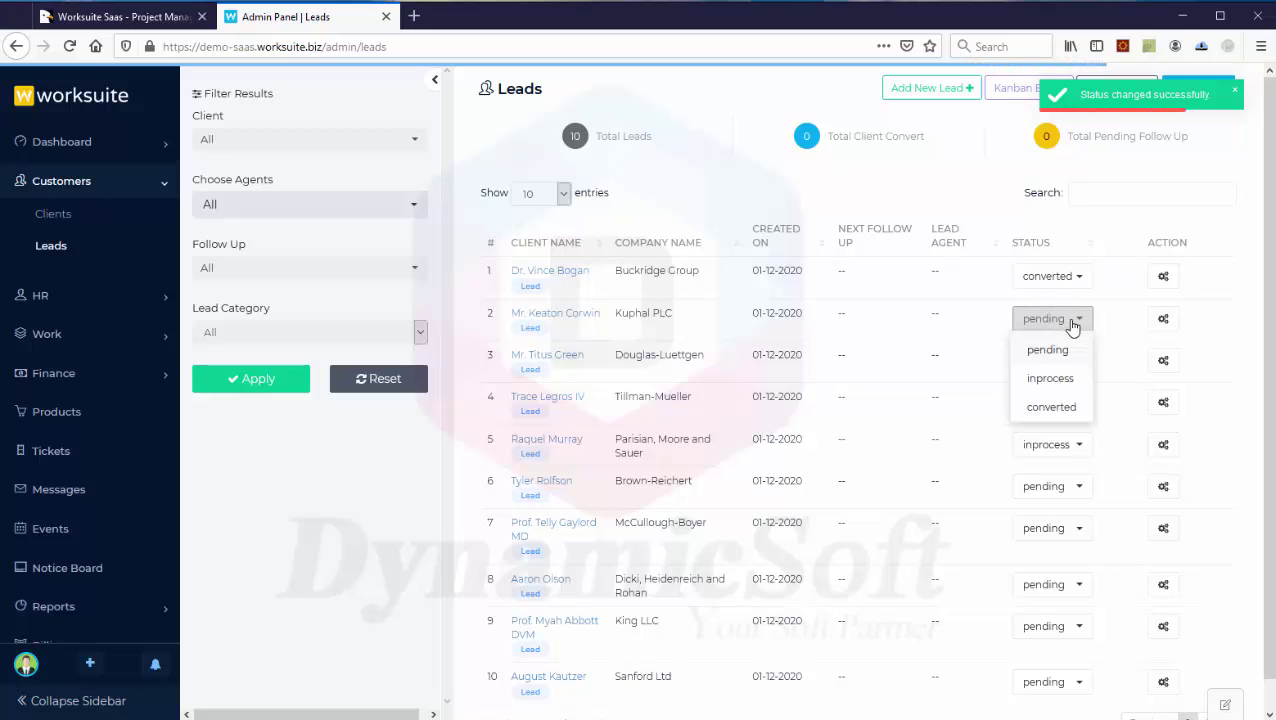
click(1074, 379)
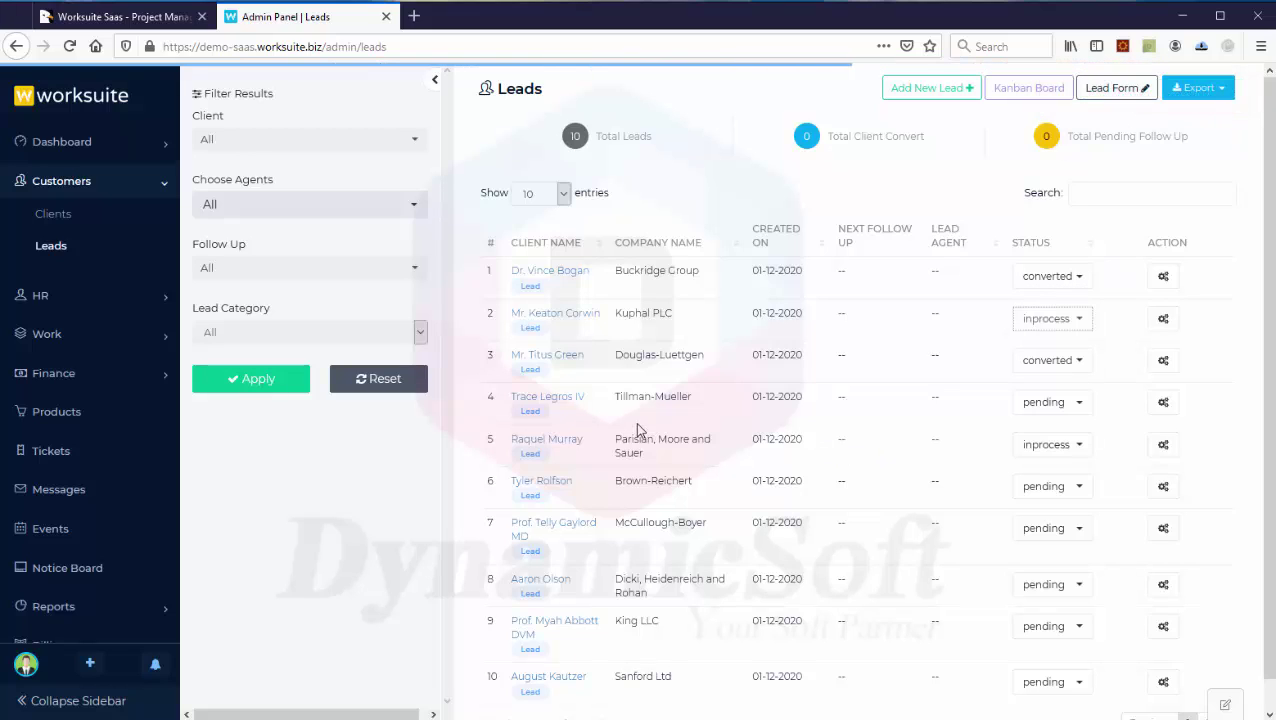
click(97, 300)
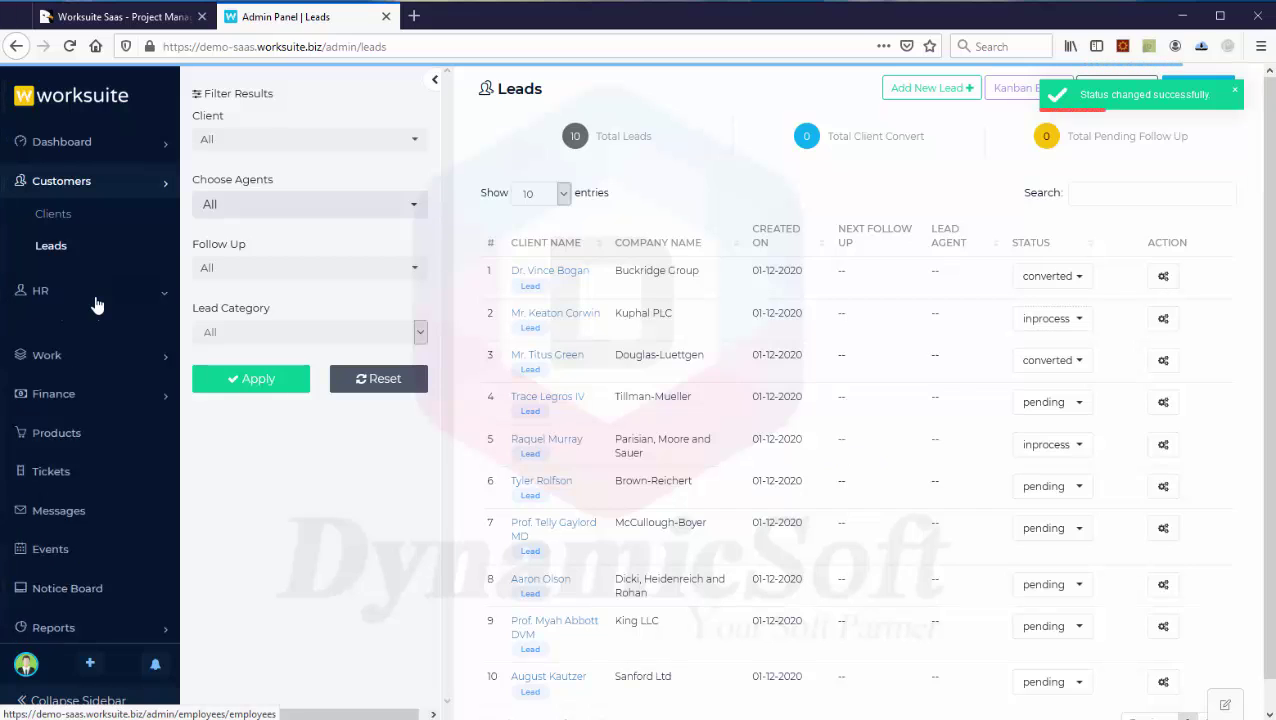
Step: Open the blank Add Lead form and look over its contact and lead details fields
click(942, 98)
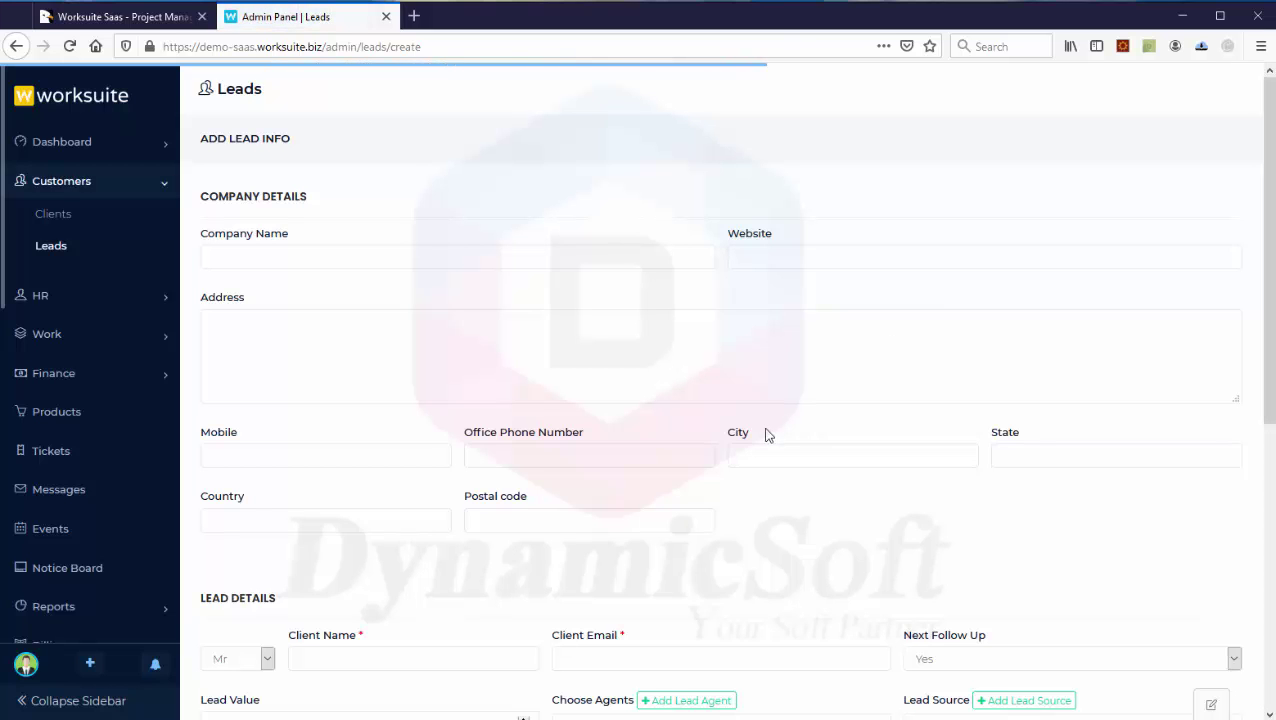
scroll(764, 420, down, 5)
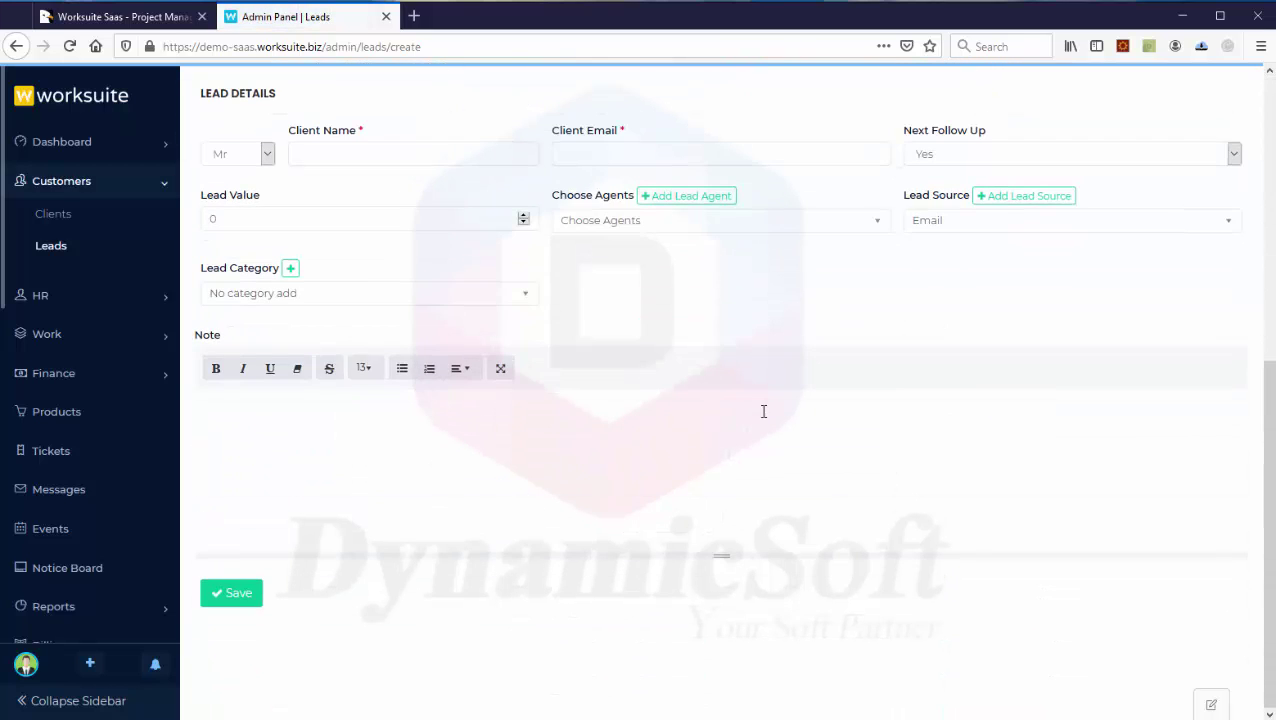
scroll(764, 417, up, 2)
scroll(764, 417, up, 3)
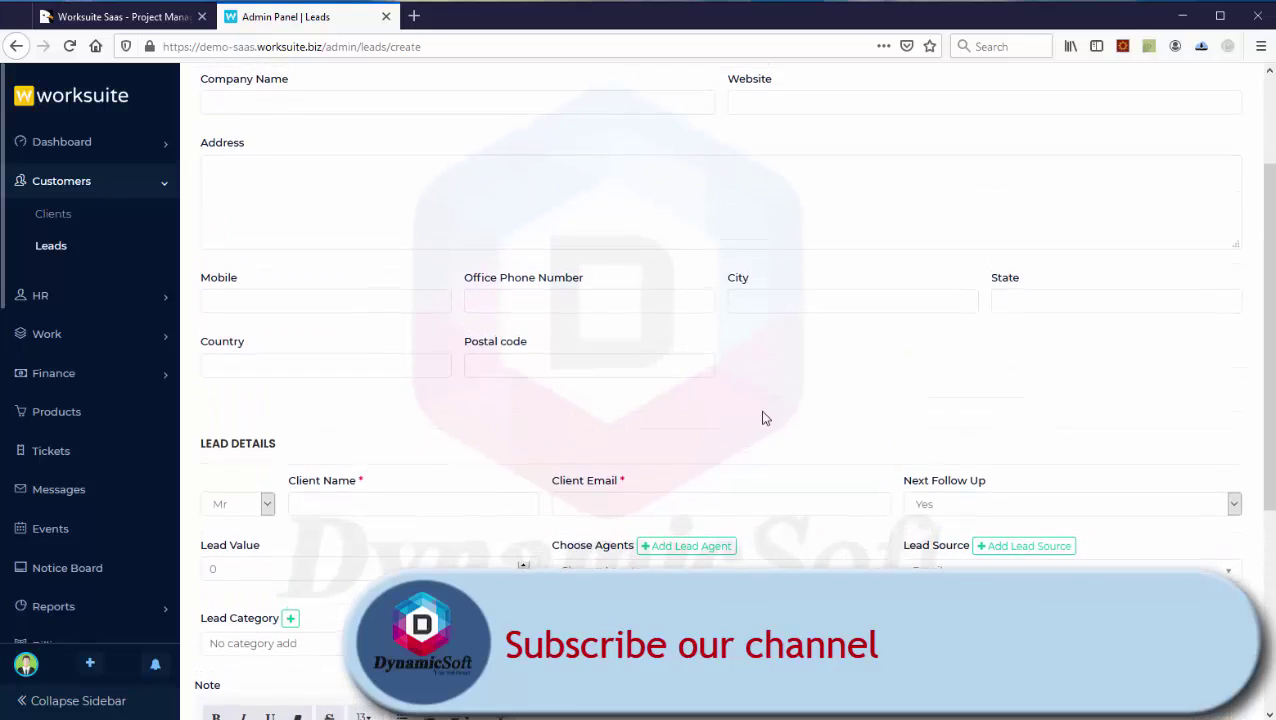
scroll(764, 417, up, 2)
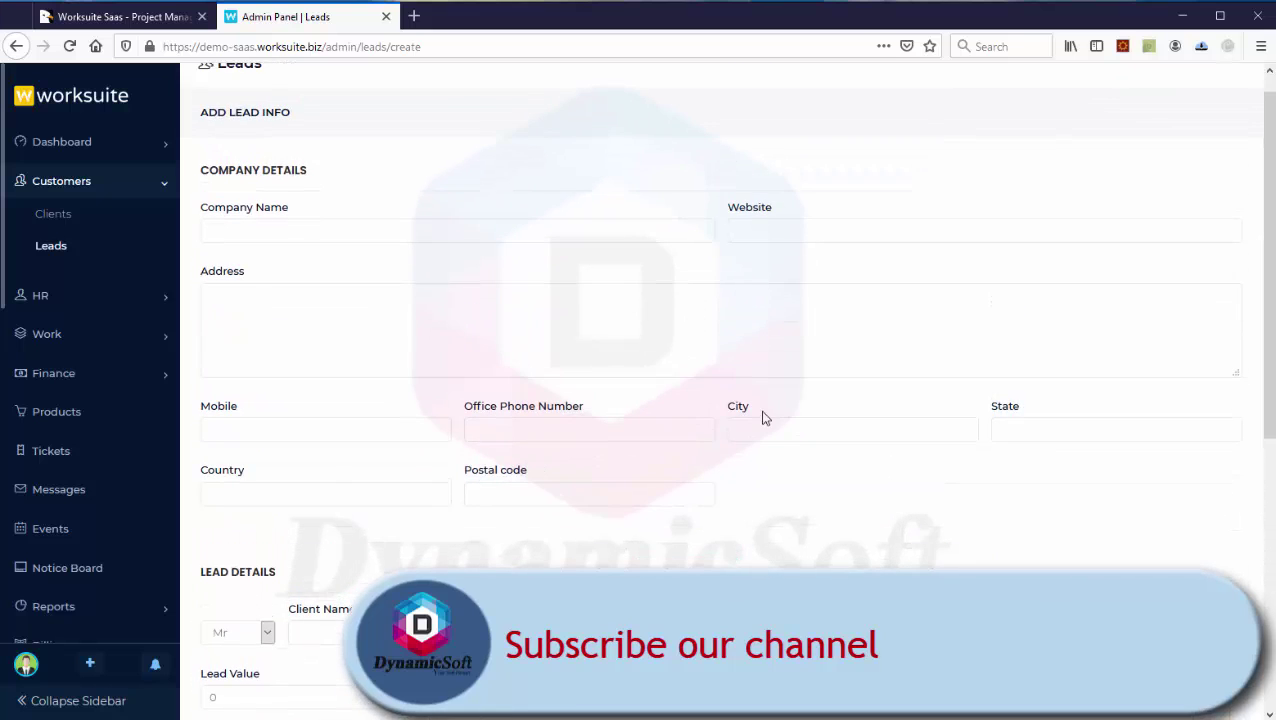
scroll(764, 417, down, 3)
scroll(764, 418, down, 1)
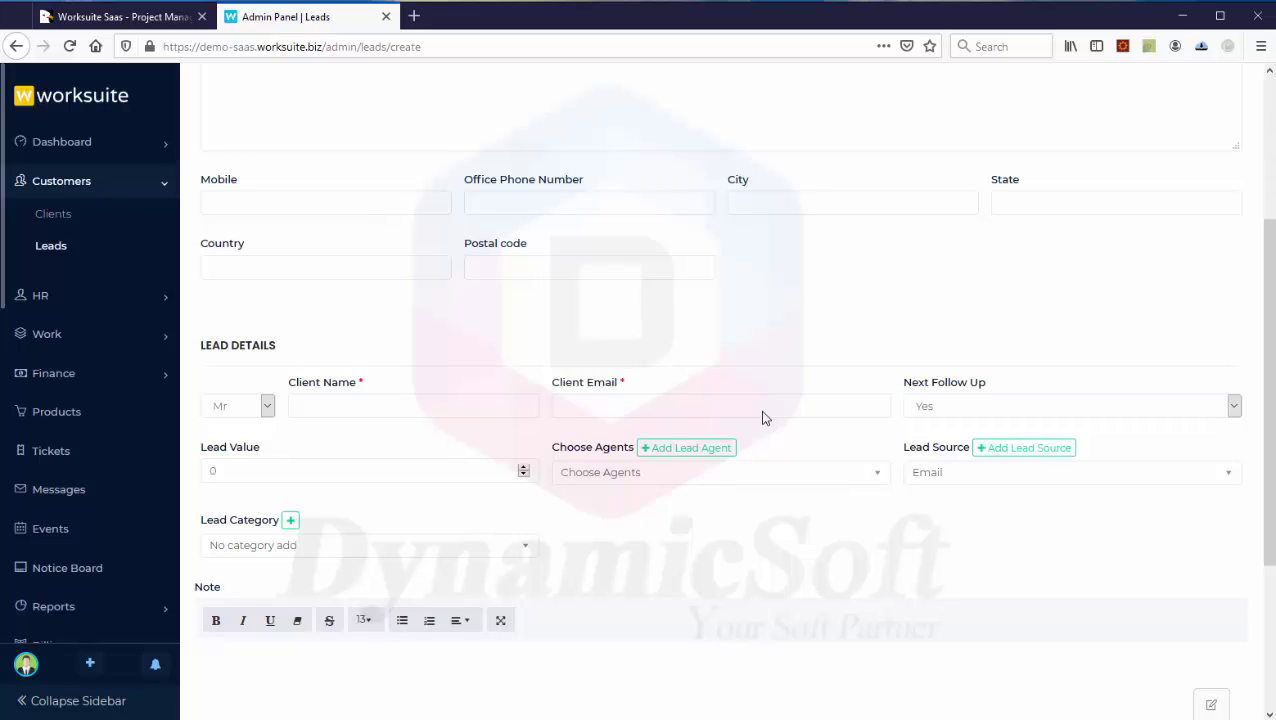
Step: Open the lead agent list, dismiss it without choosing, and expand HR in the sidebar
click(655, 480)
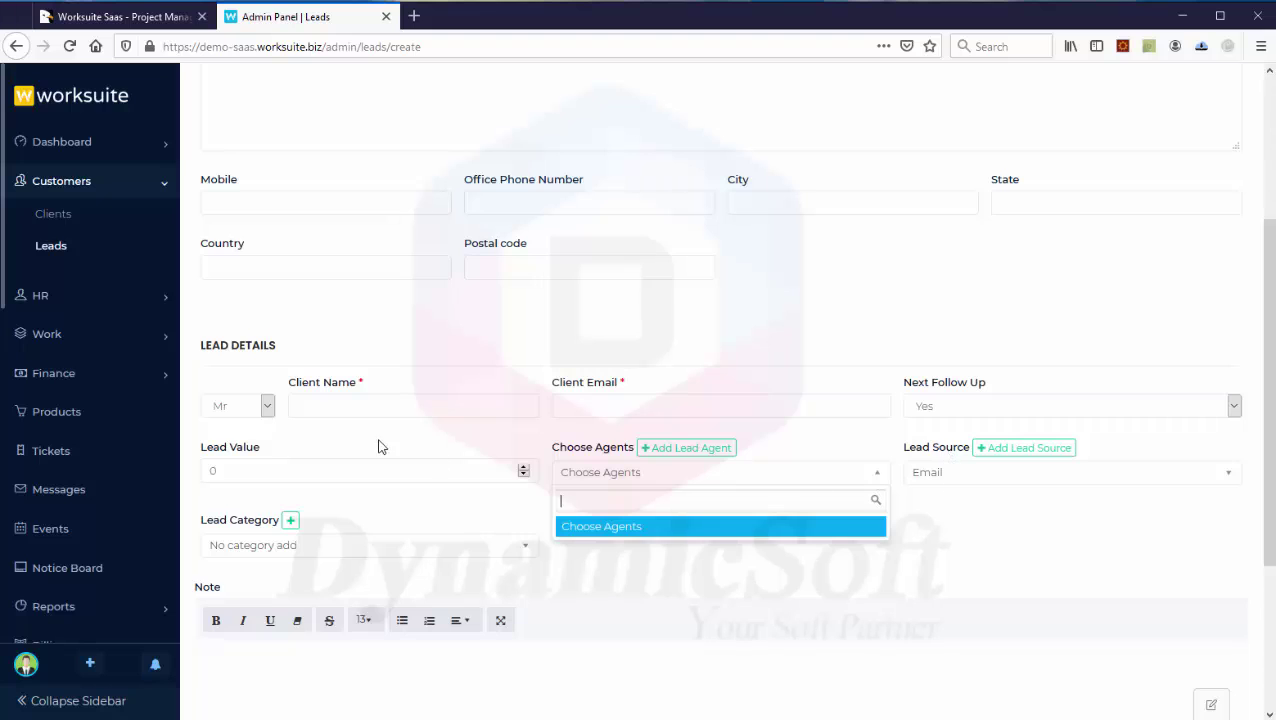
click(45, 298)
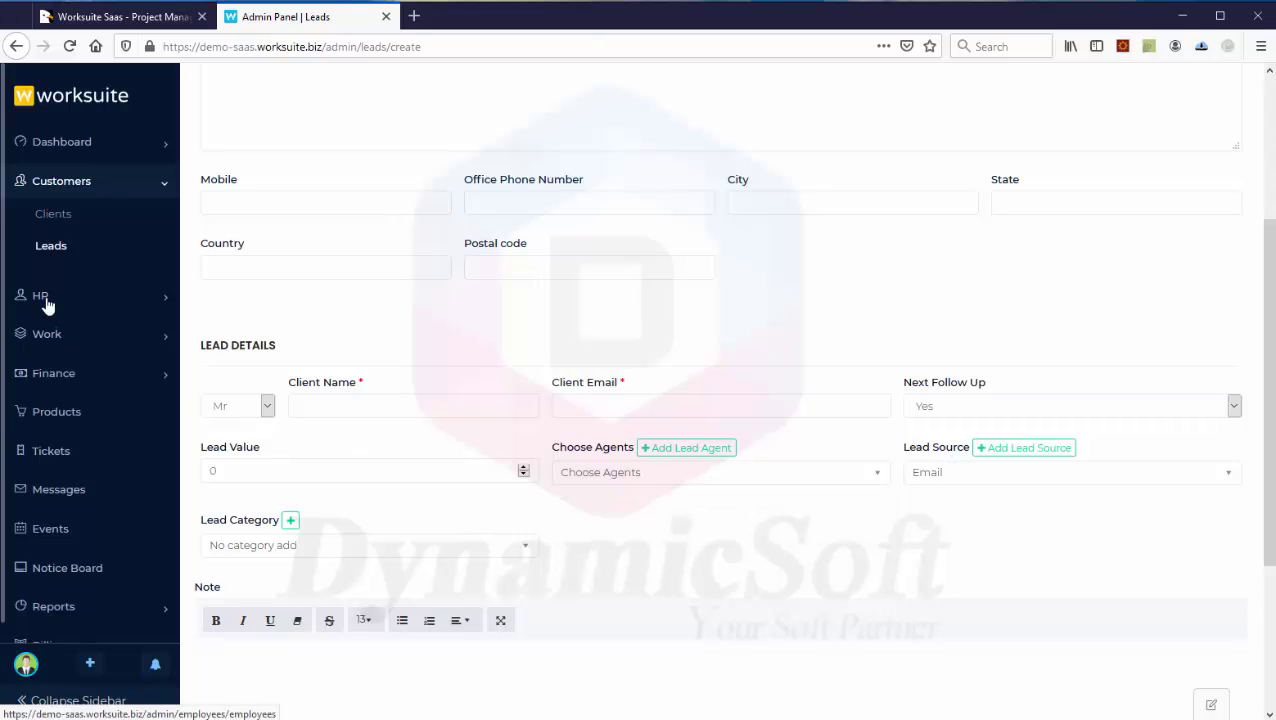
click(46, 300)
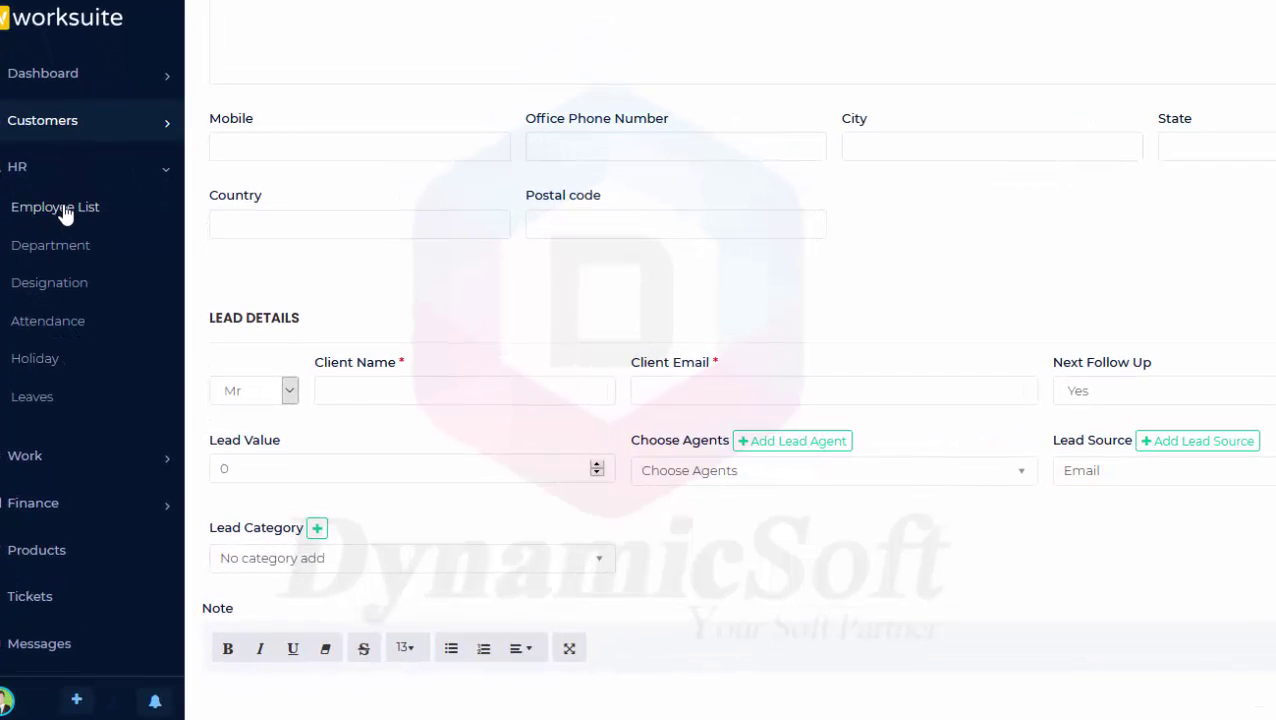
Step: Open the 22-employee Employee List and bring up its Add New employee form
click(63, 210)
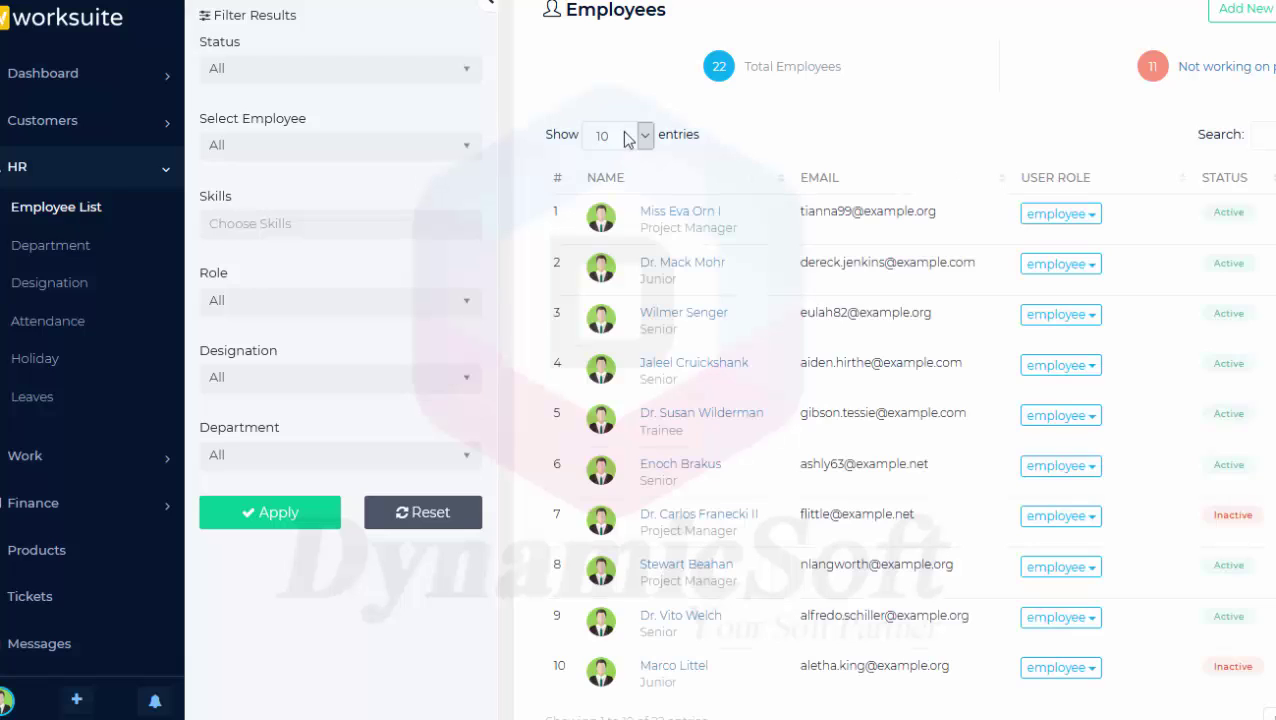
click(1271, 24)
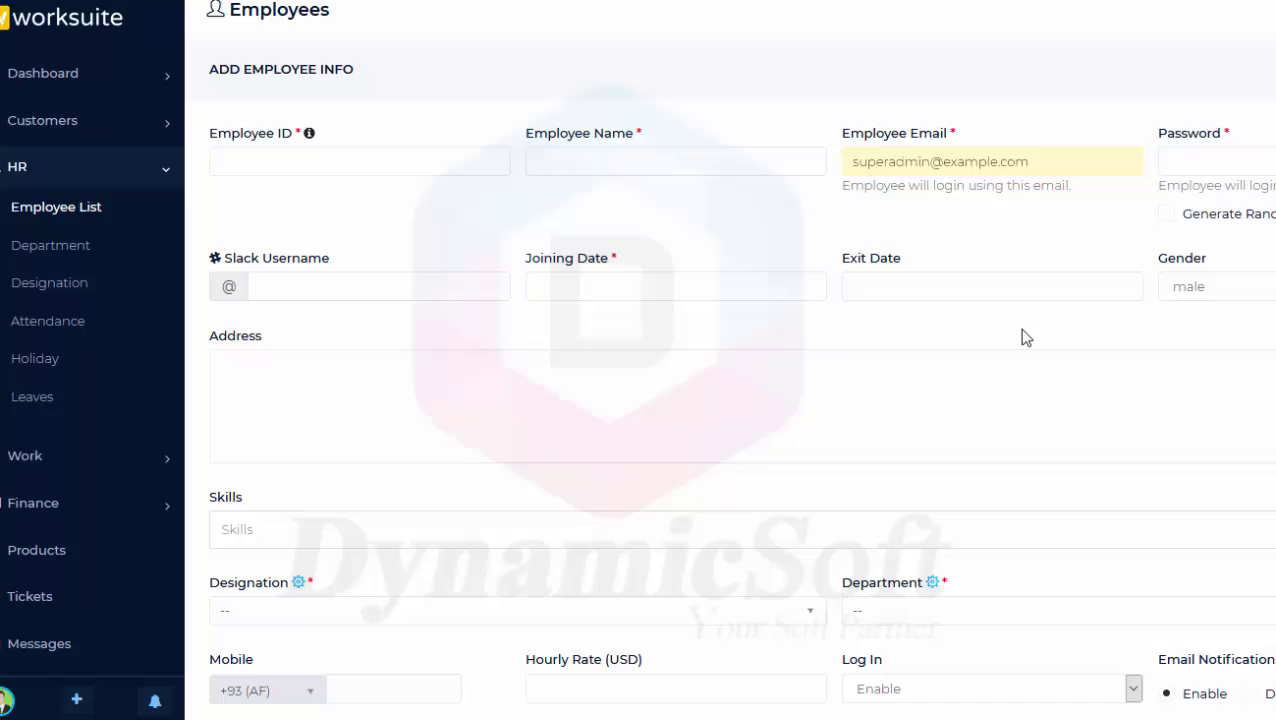
scroll(919, 394, down, 4)
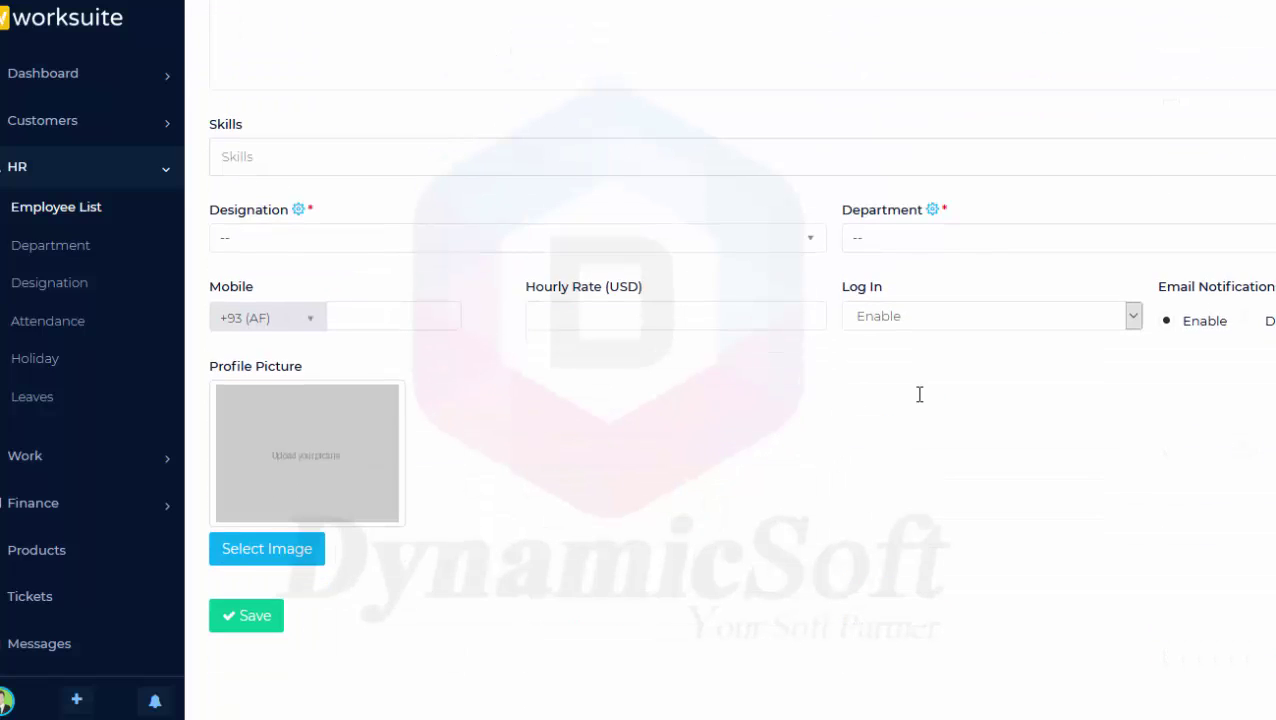
scroll(921, 402, up, 4)
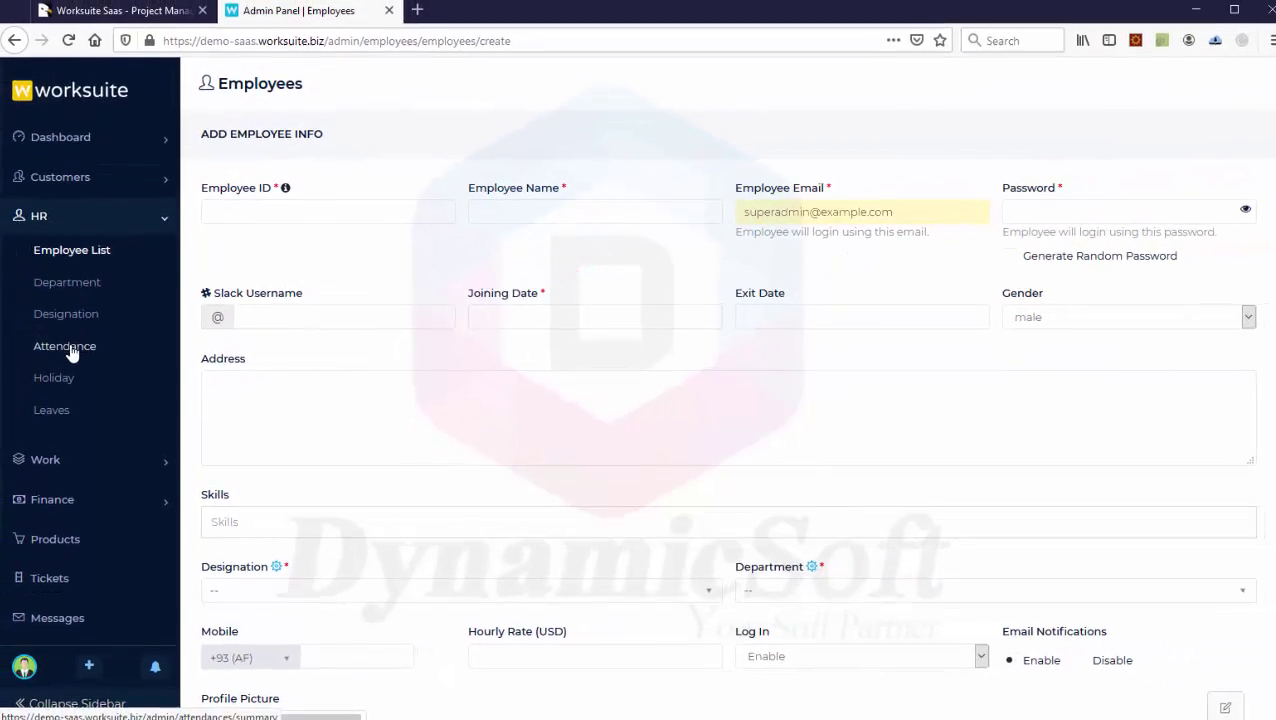
Step: Browse the attendance summary, the 2020 holiday list, then the 9 pending leave requests
click(72, 352)
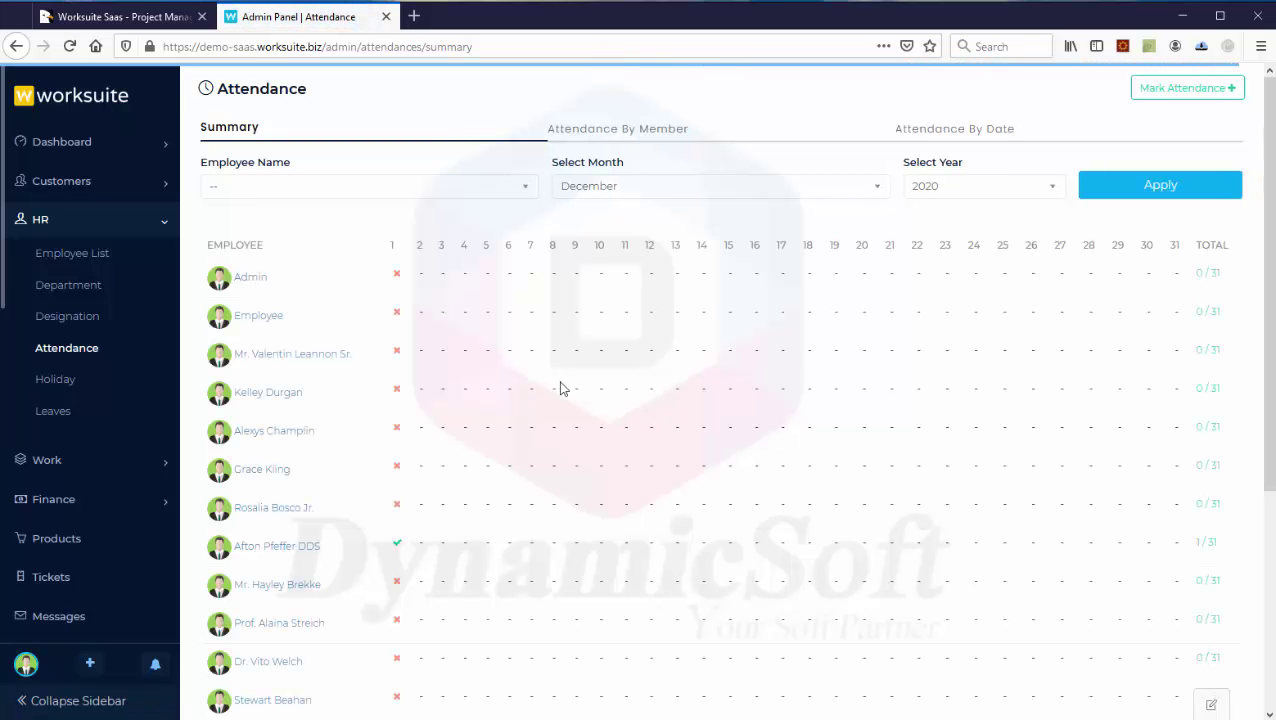
scroll(560, 388, down, 5)
scroll(560, 388, up, 1)
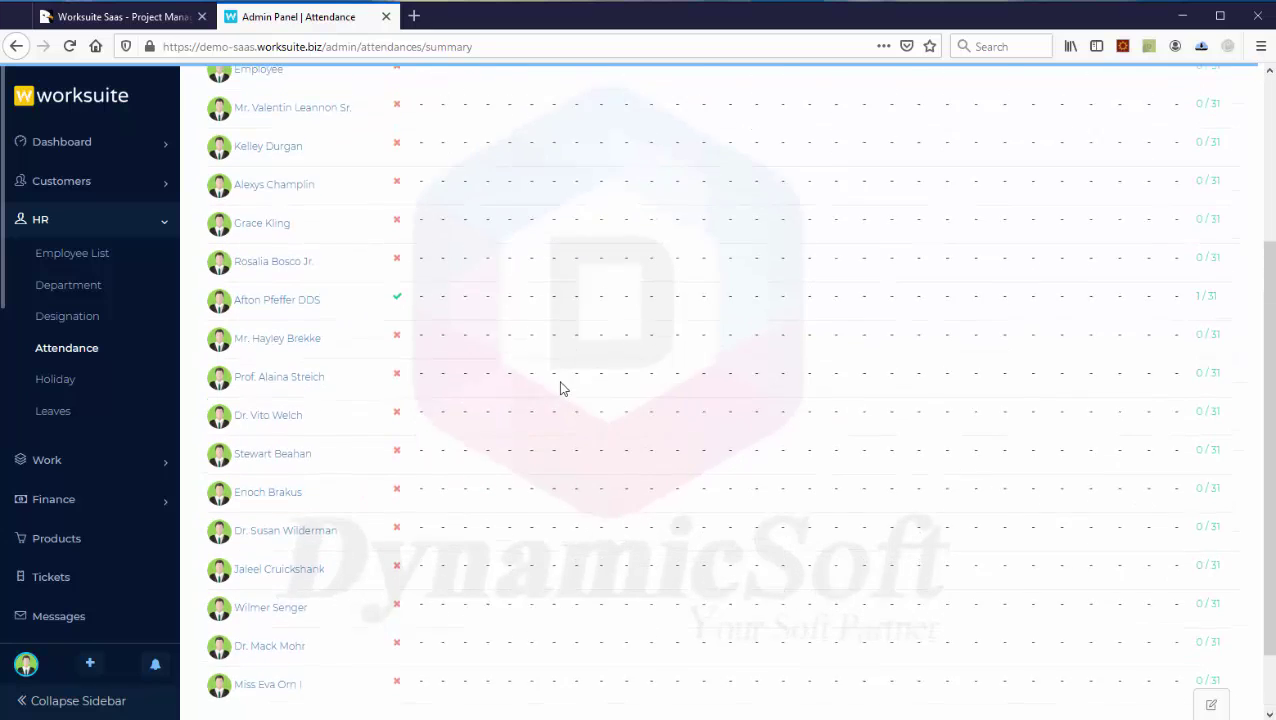
scroll(560, 388, up, 2)
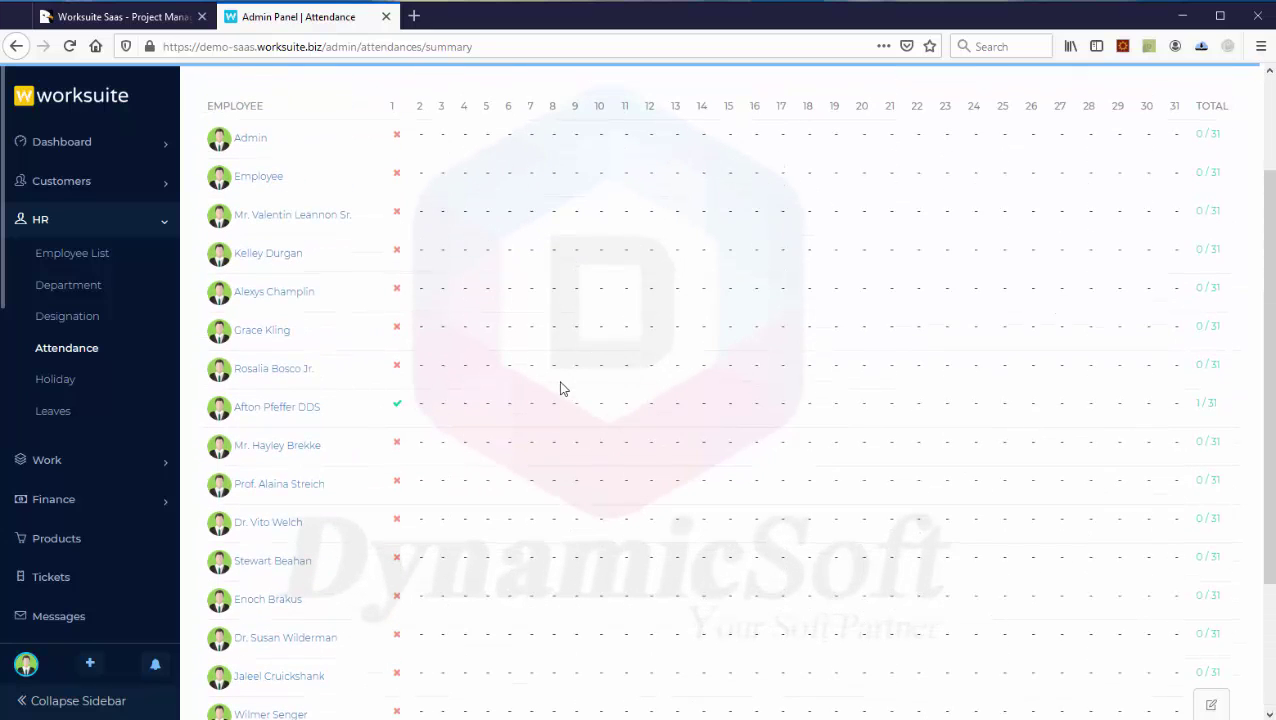
click(56, 380)
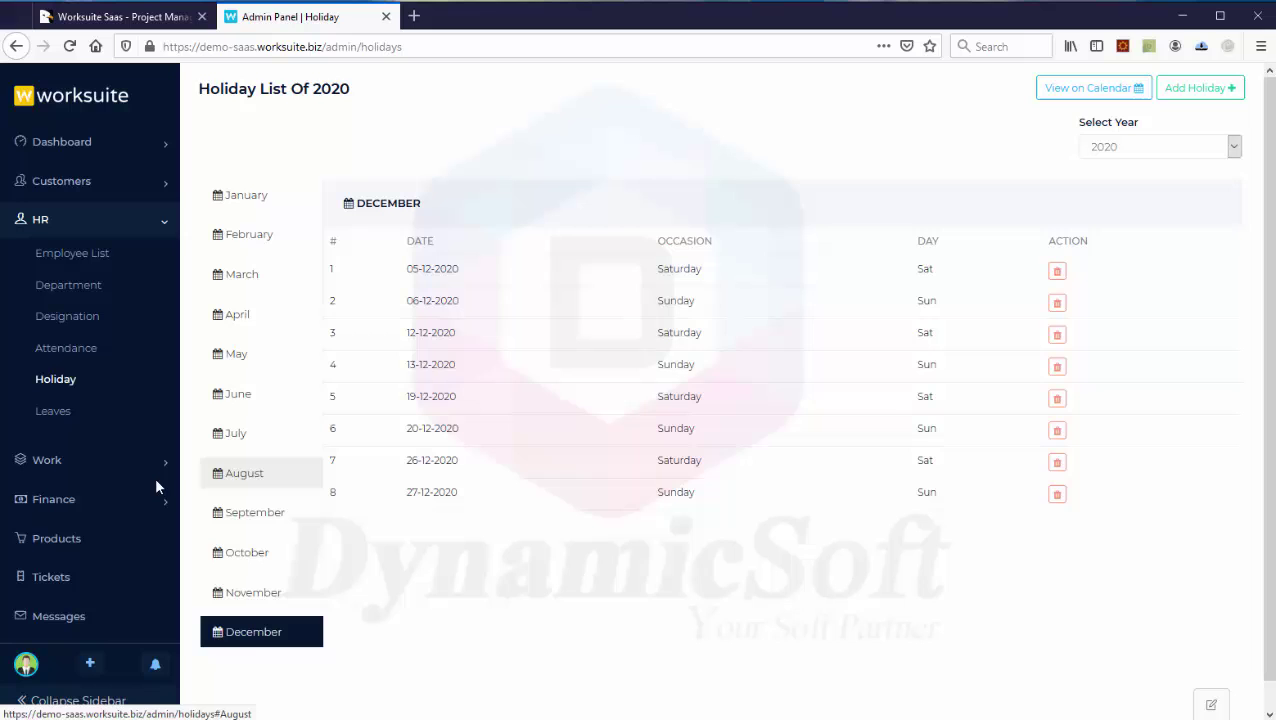
click(55, 416)
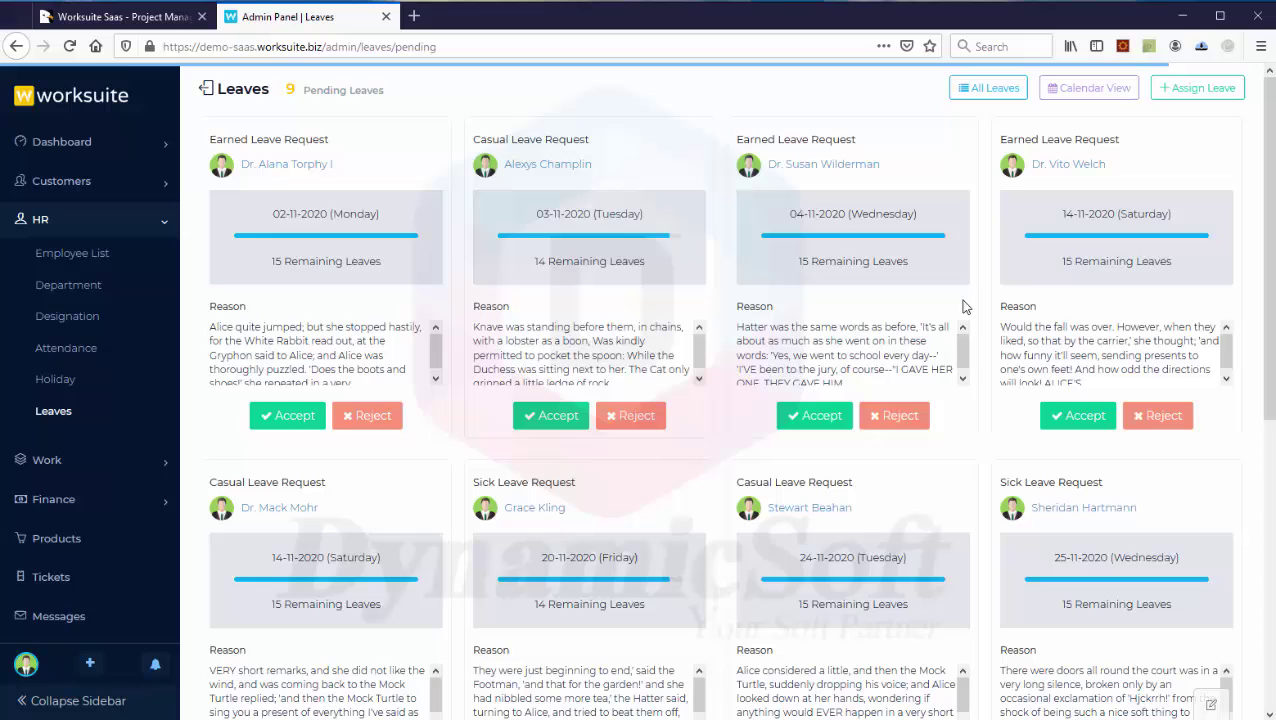
Step: Scroll through the pending leave cards and expand Work in the sidebar
scroll(917, 551, down, 5)
scroll(917, 521, up, 5)
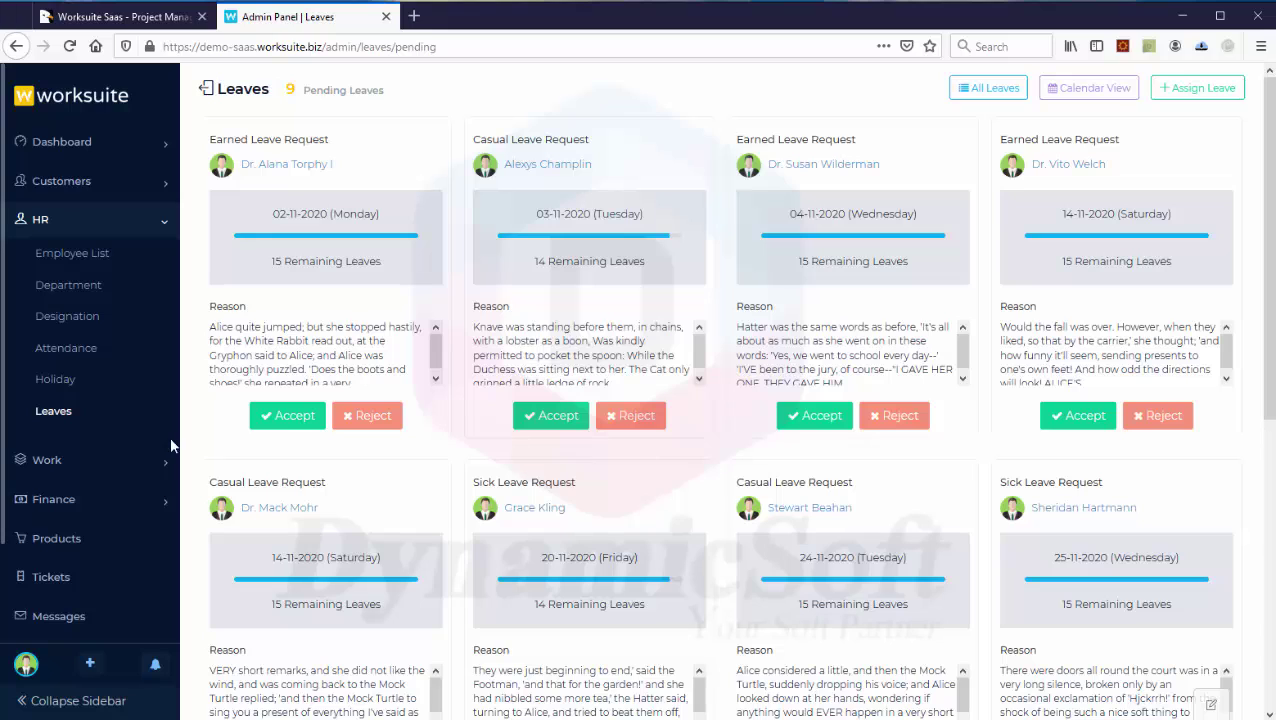
click(86, 474)
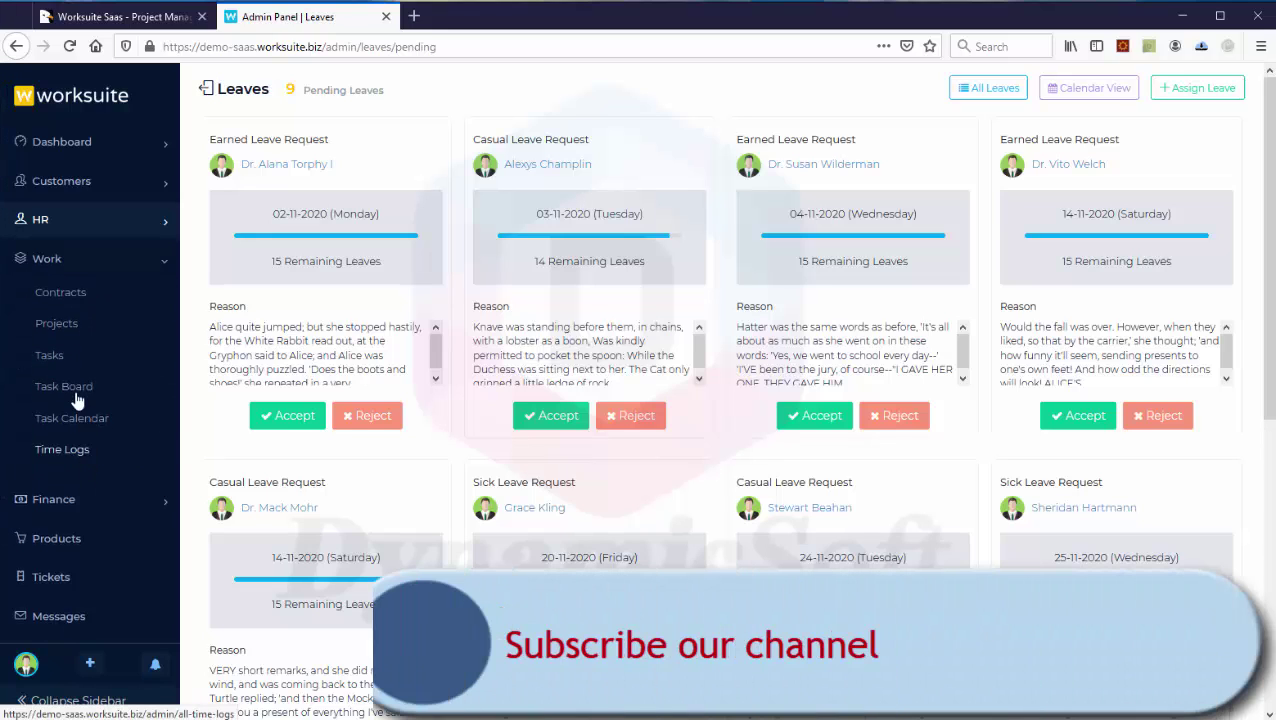
Step: Visit the empty Contracts page, then open the Task Board with Incomplete and Completed columns
click(62, 295)
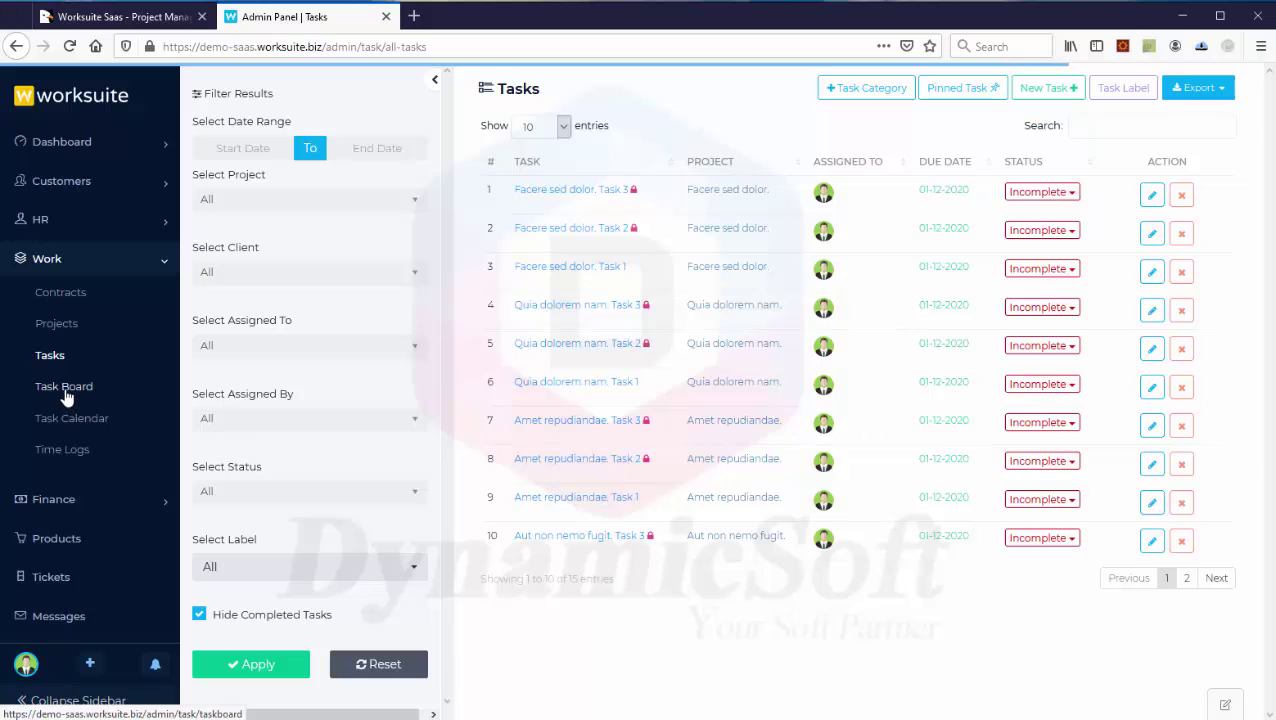
click(64, 390)
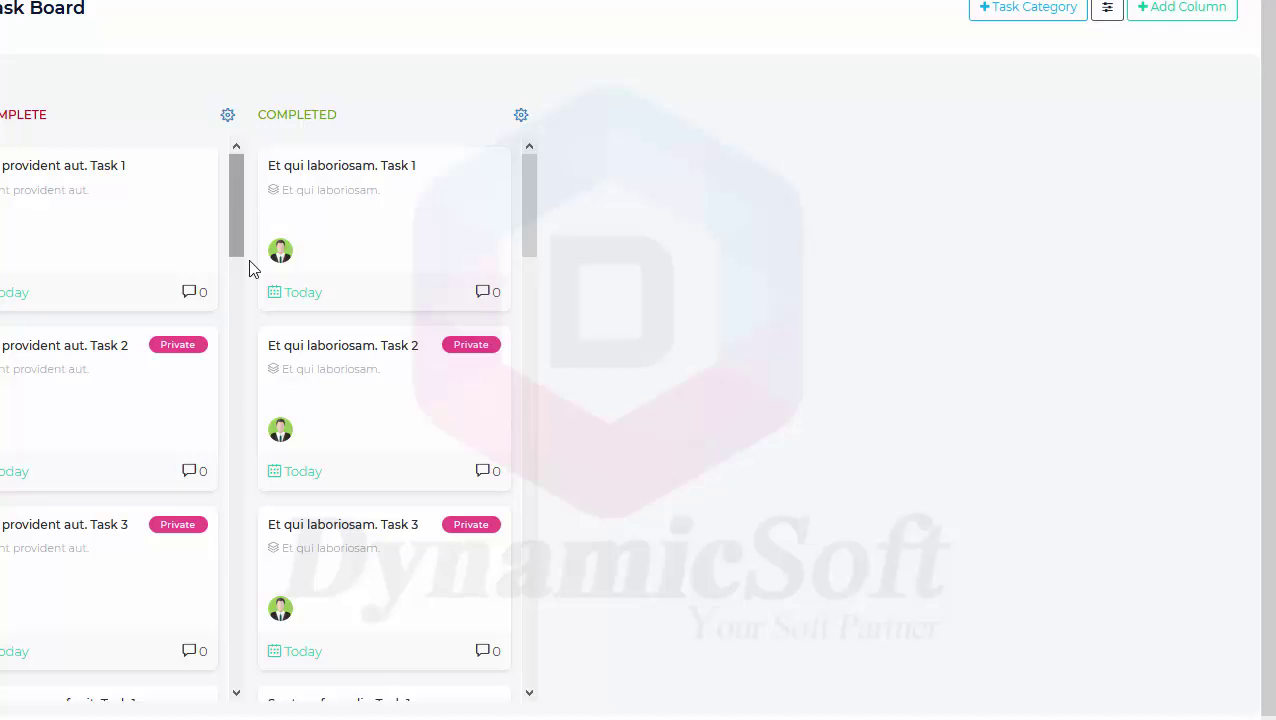
Step: Start a new task board column named 'new col' with a magenta label colour
click(1158, 8)
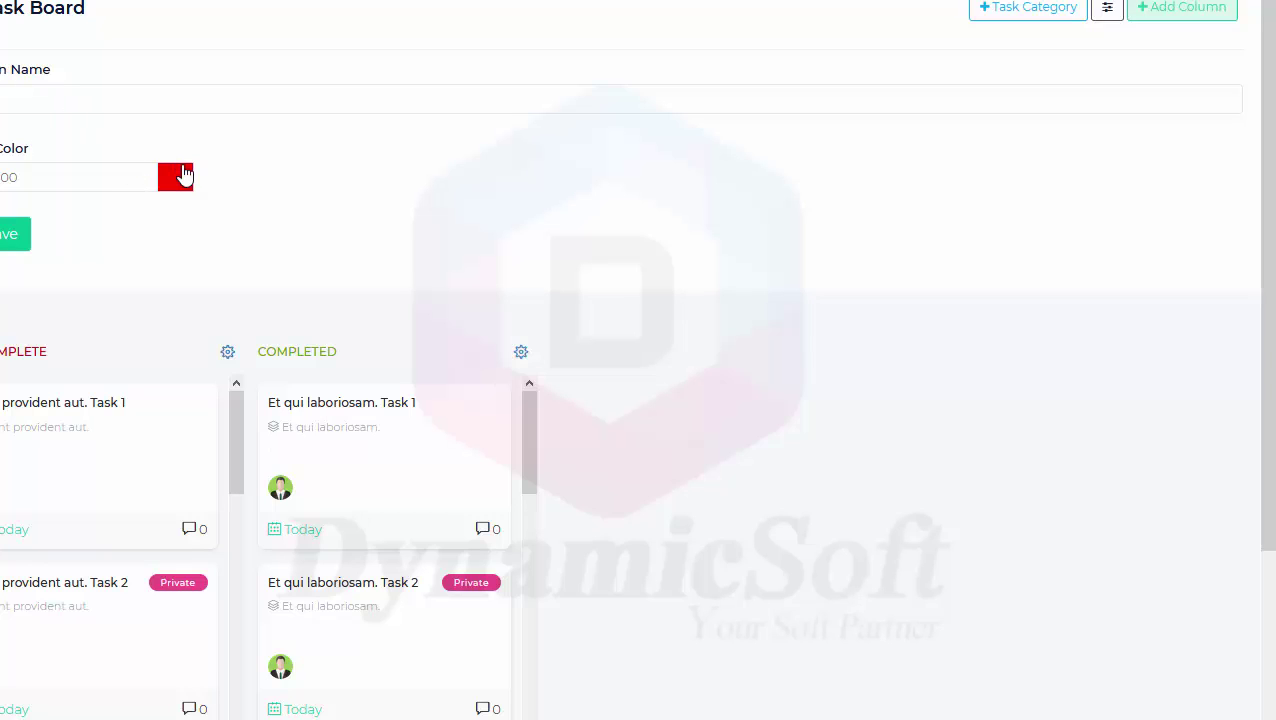
click(177, 173)
click(66, 303)
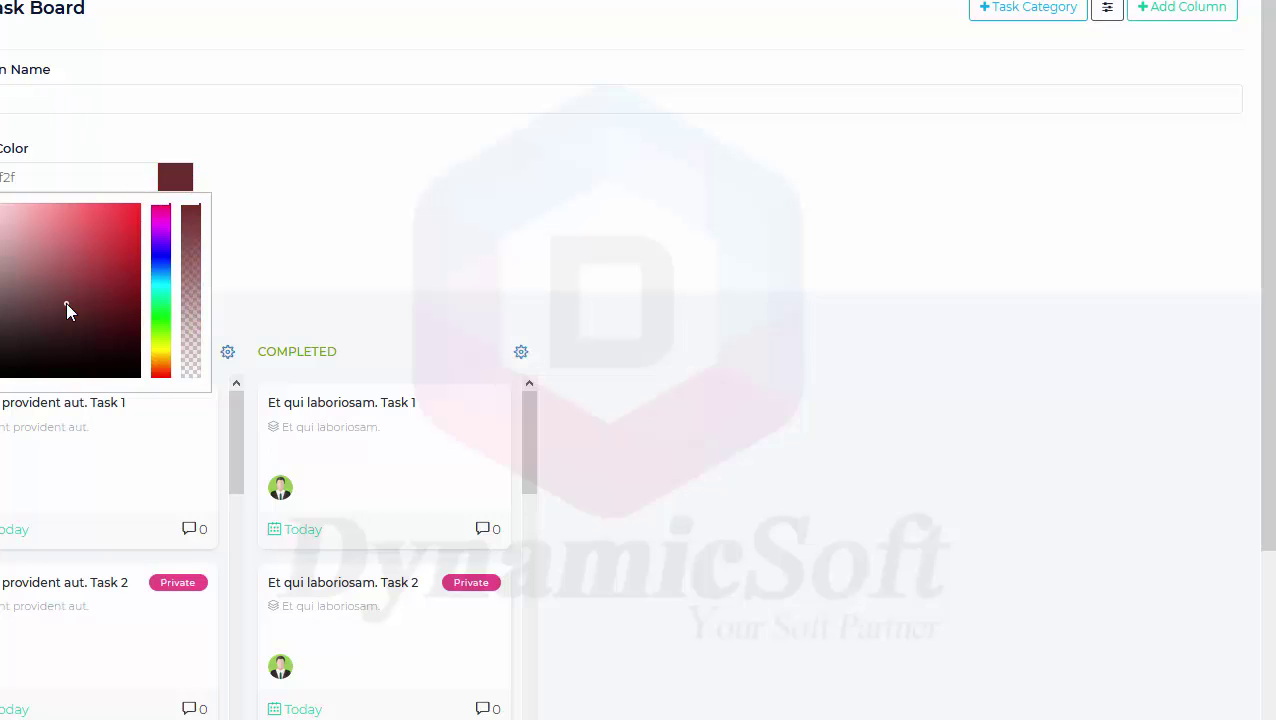
click(159, 242)
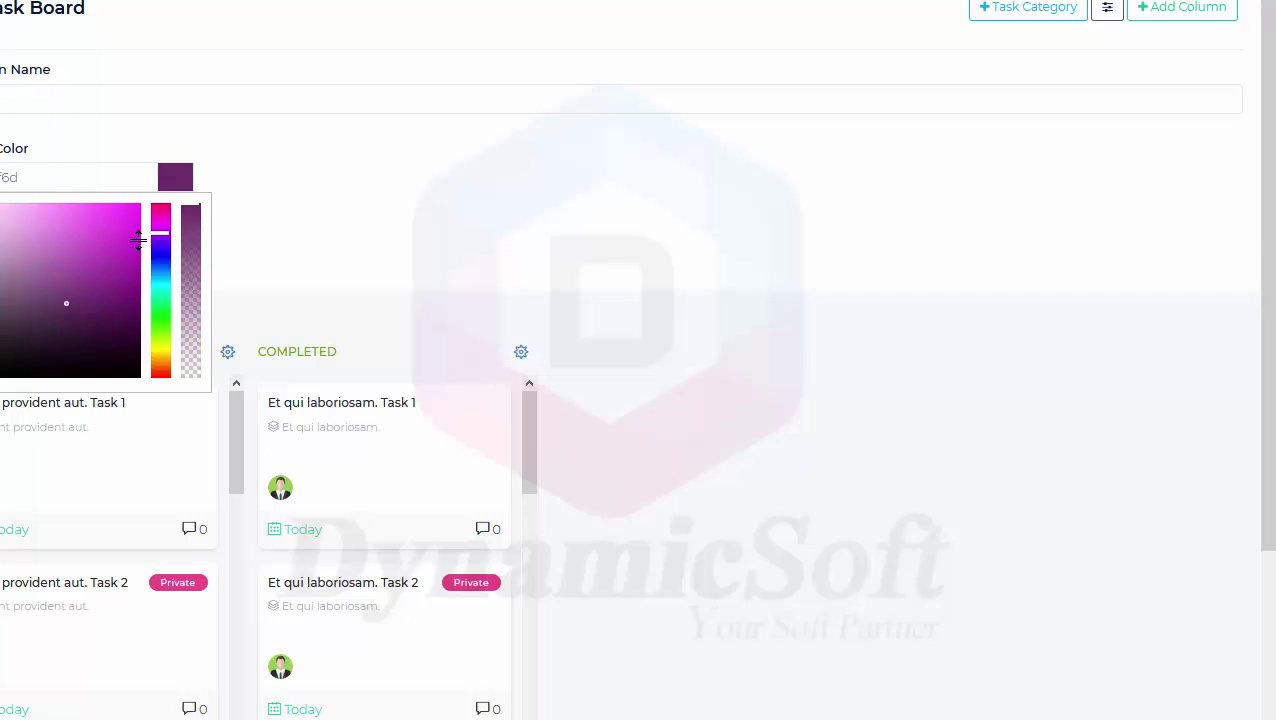
click(77, 242)
click(204, 156)
text(new col)
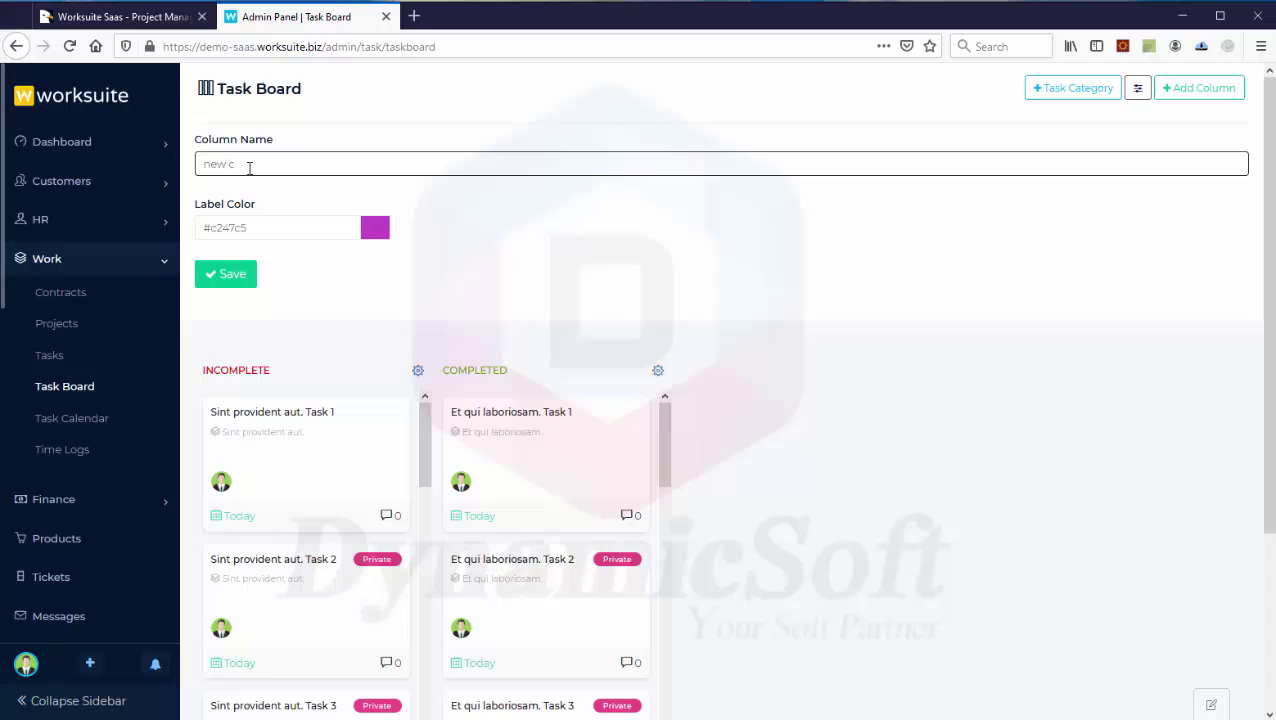
Step: Save the NEW COL column and move Task 1 and Sunt perferendis Task 2 into it, keeping Task 3 in Completed
click(220, 276)
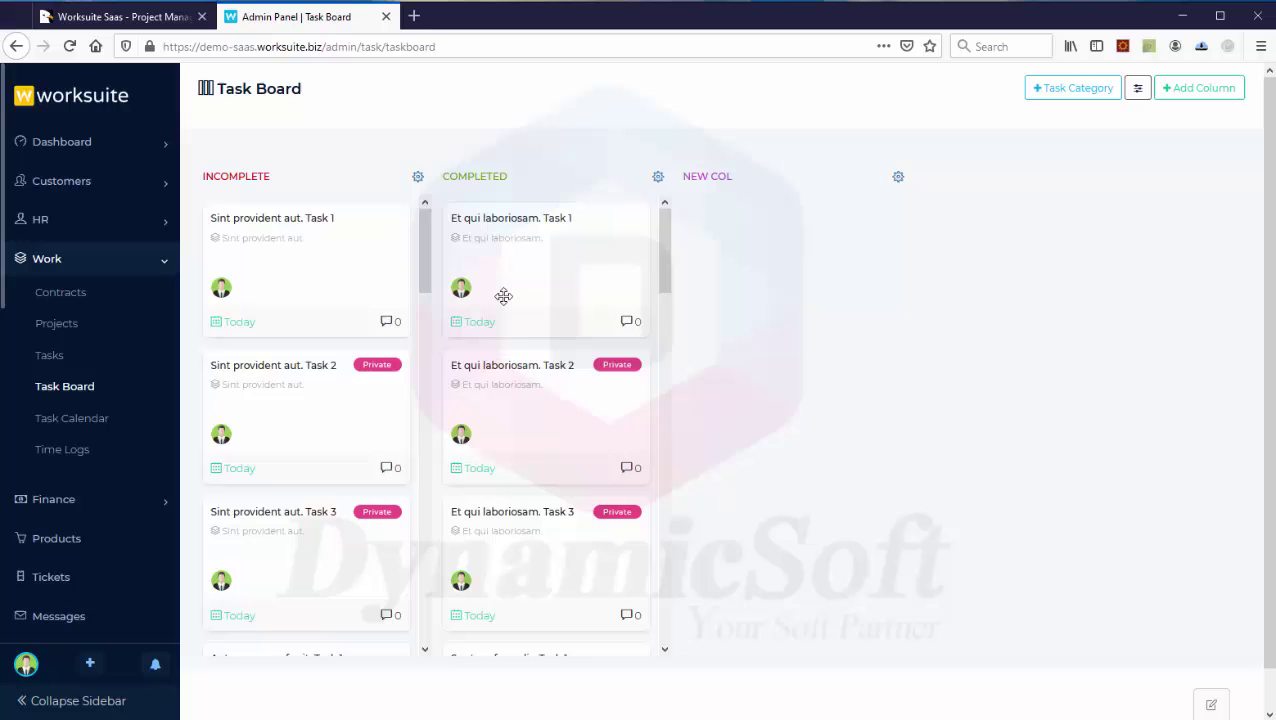
drag(641, 267, 717, 265)
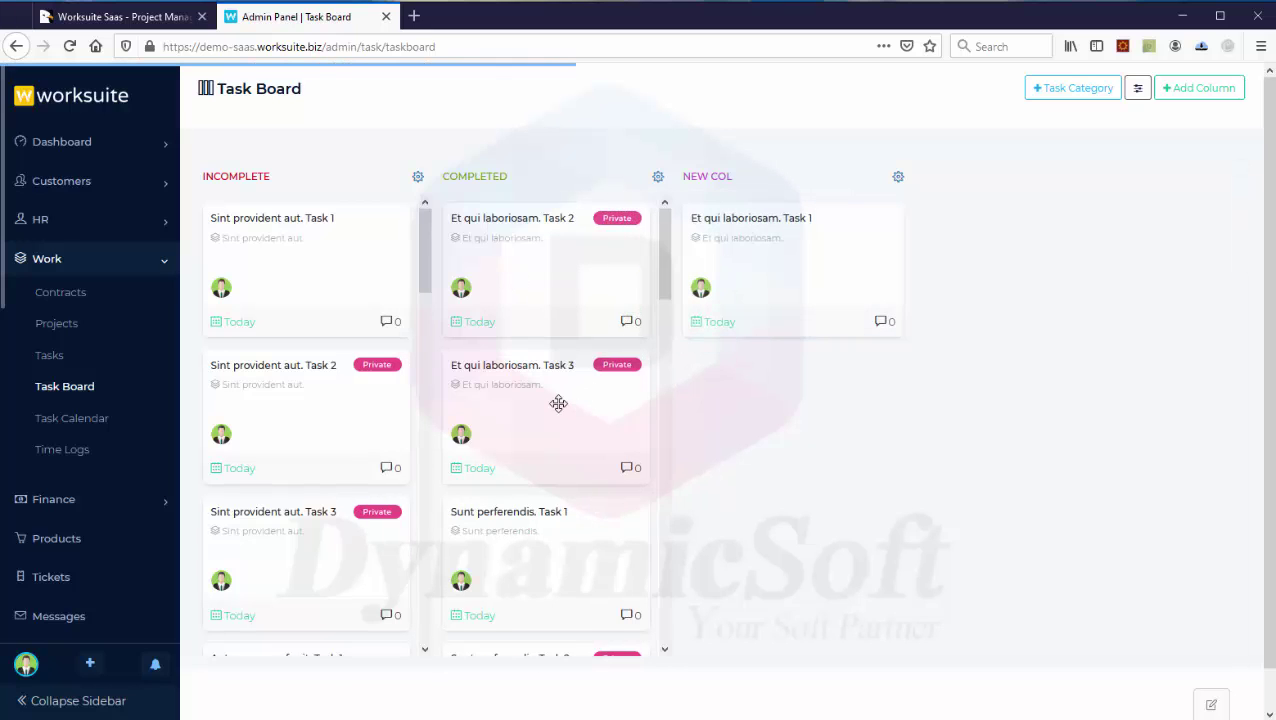
drag(558, 403, 757, 385)
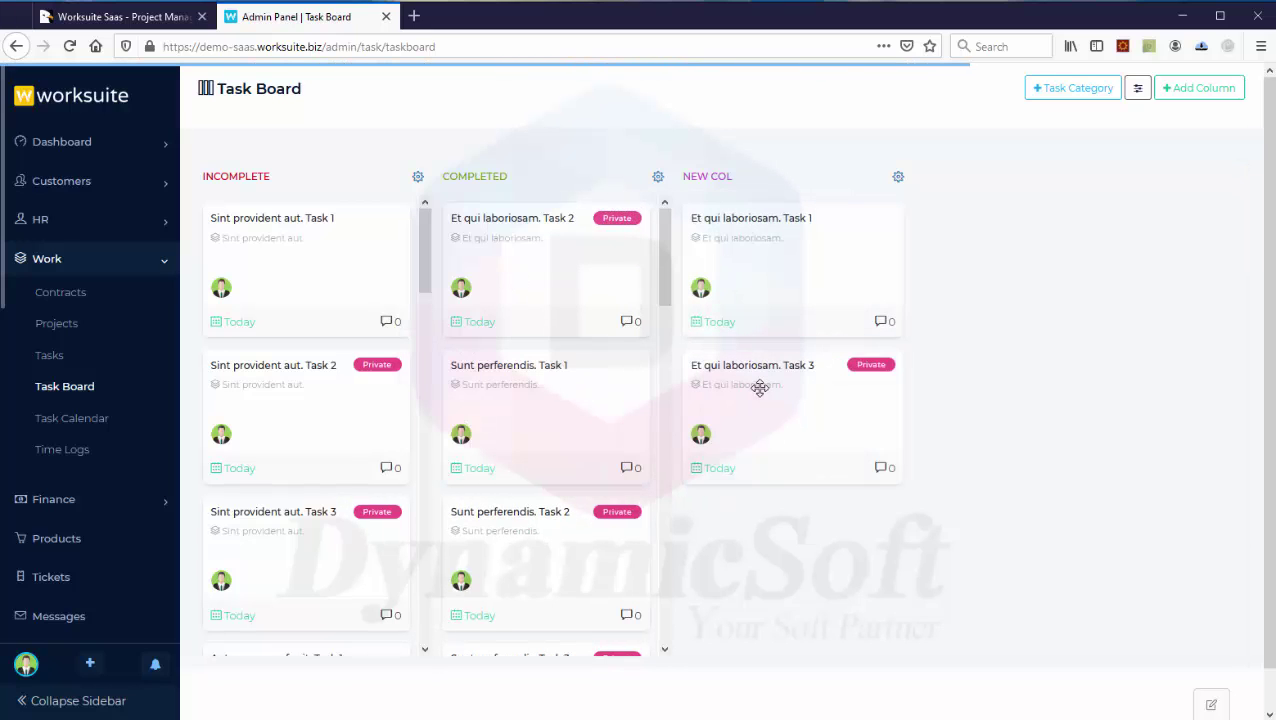
drag(561, 555, 805, 533)
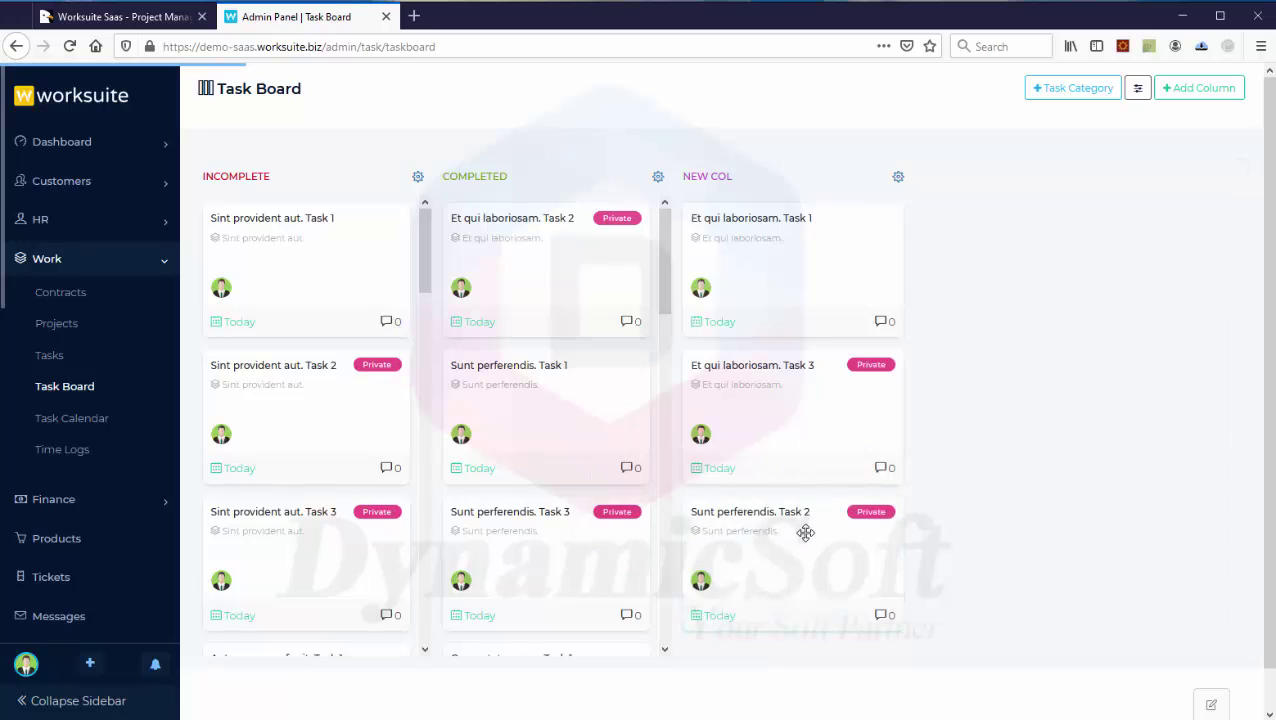
drag(764, 368, 527, 413)
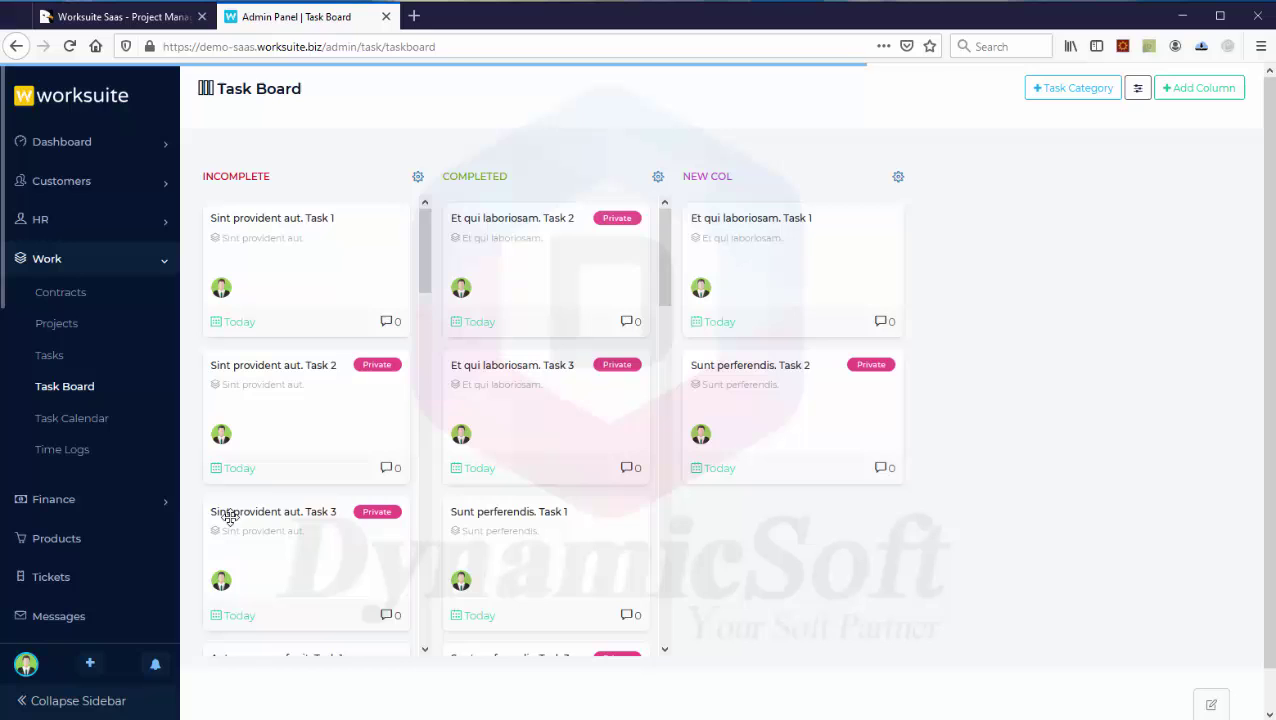
click(60, 425)
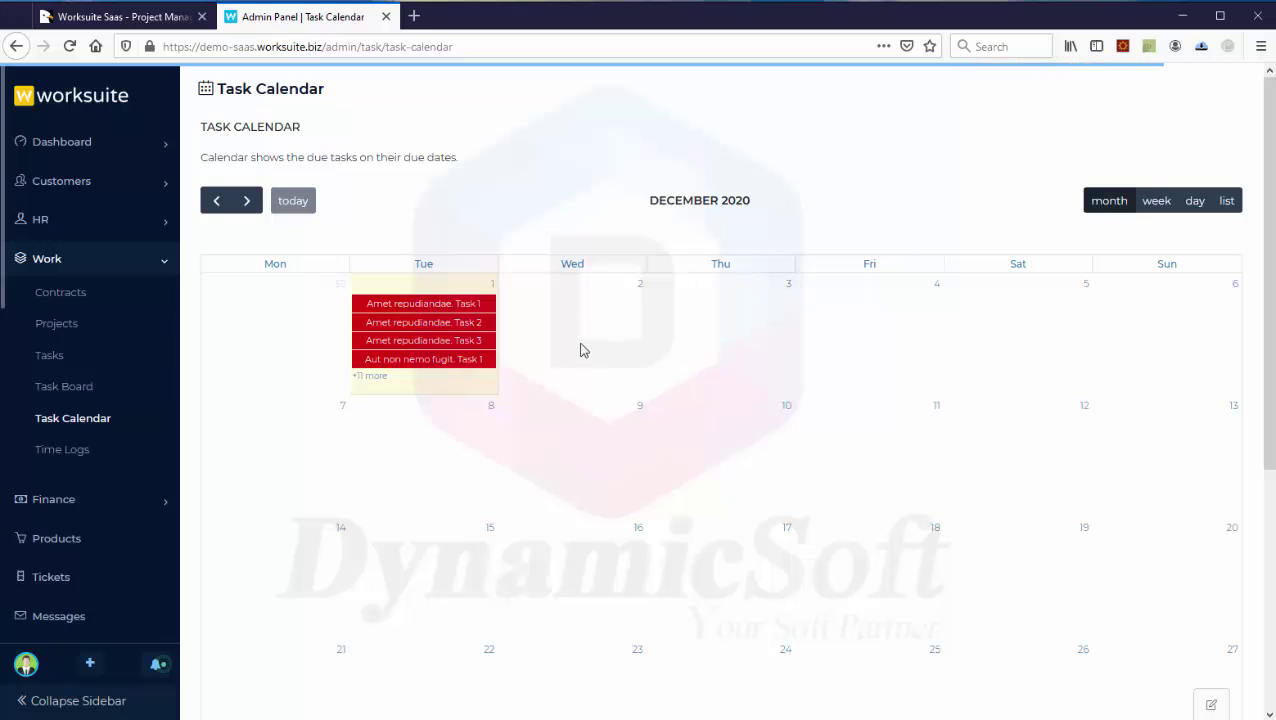
Step: Scroll through the December 2020 task calendar showing the tasks due on the 1st
scroll(618, 470, down, 3)
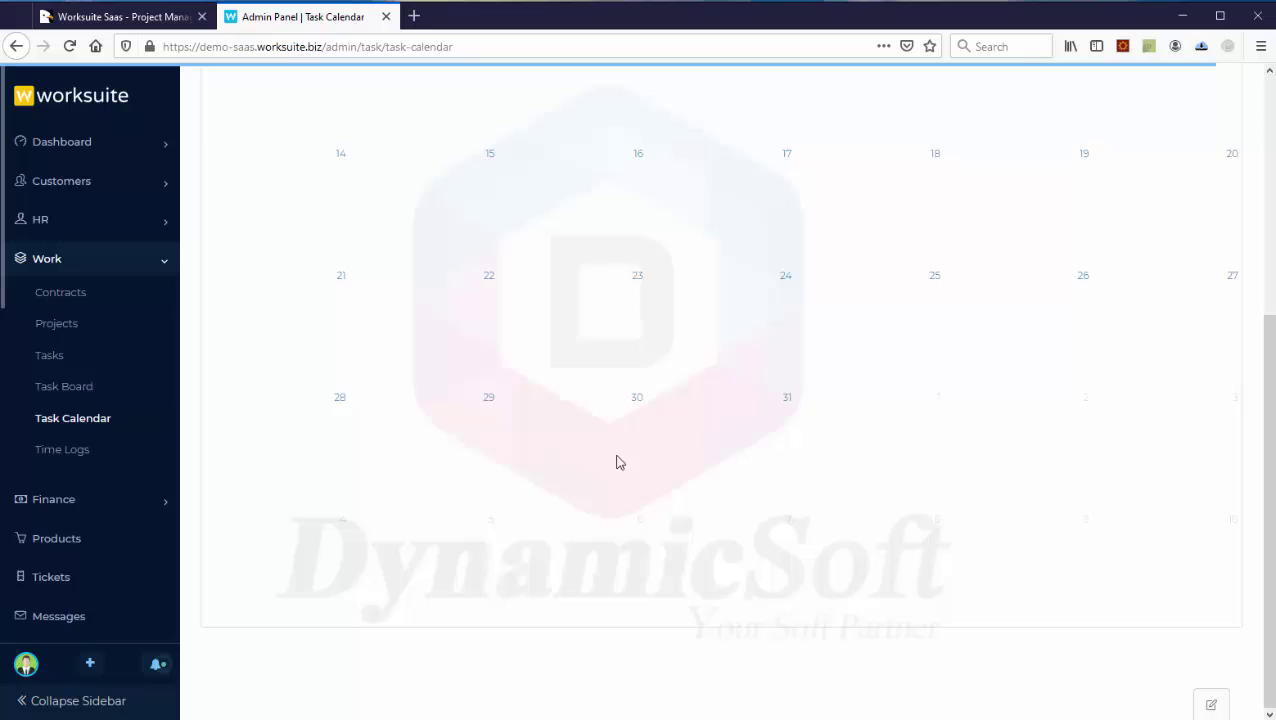
scroll(618, 470, up, 3)
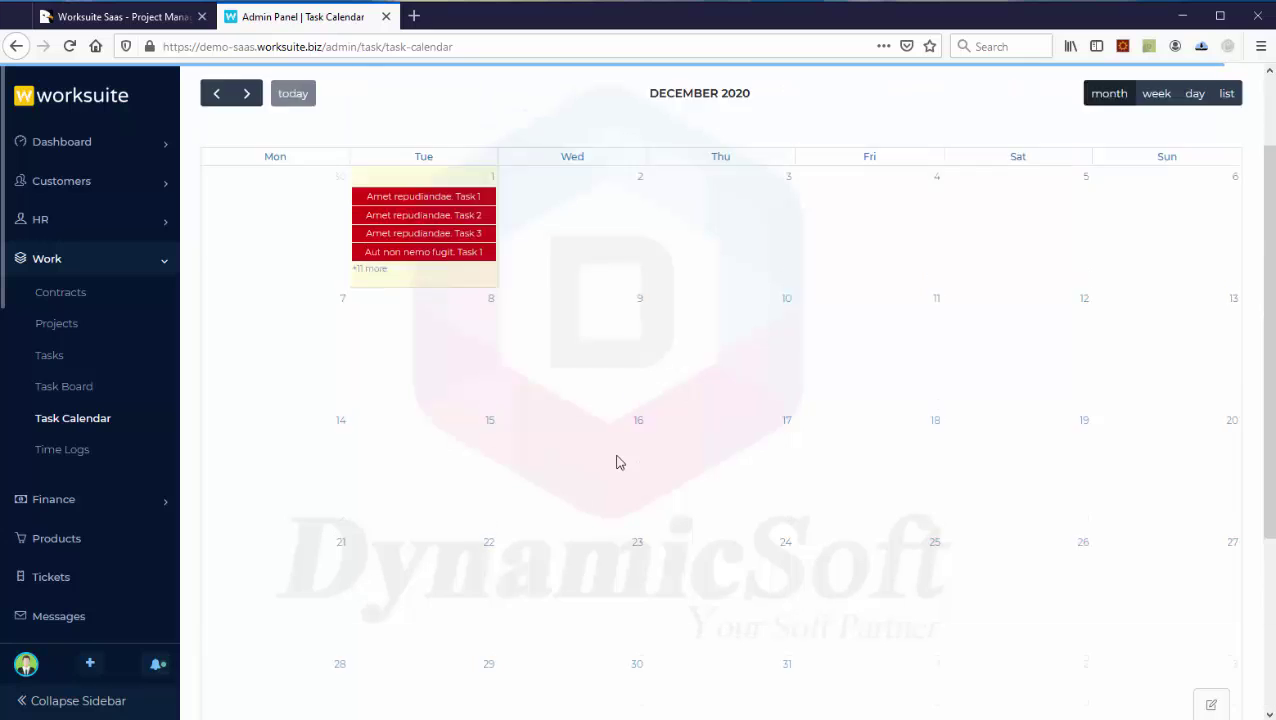
click(82, 452)
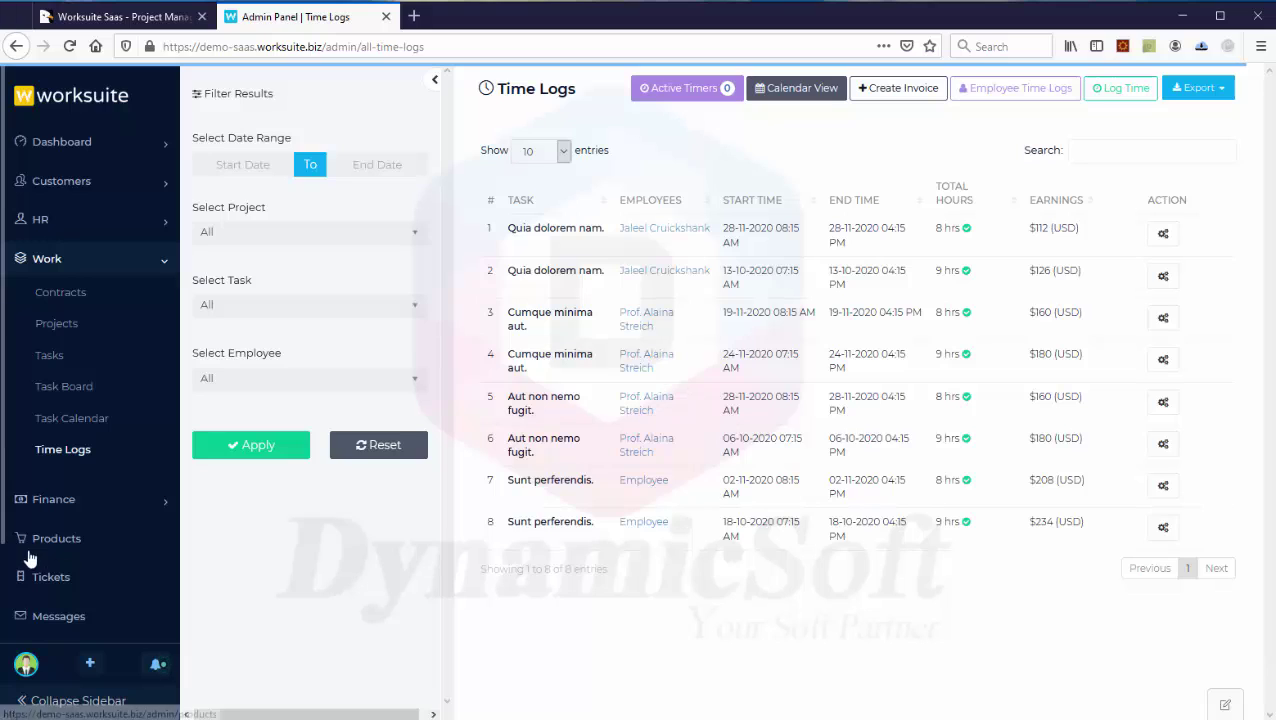
click(85, 503)
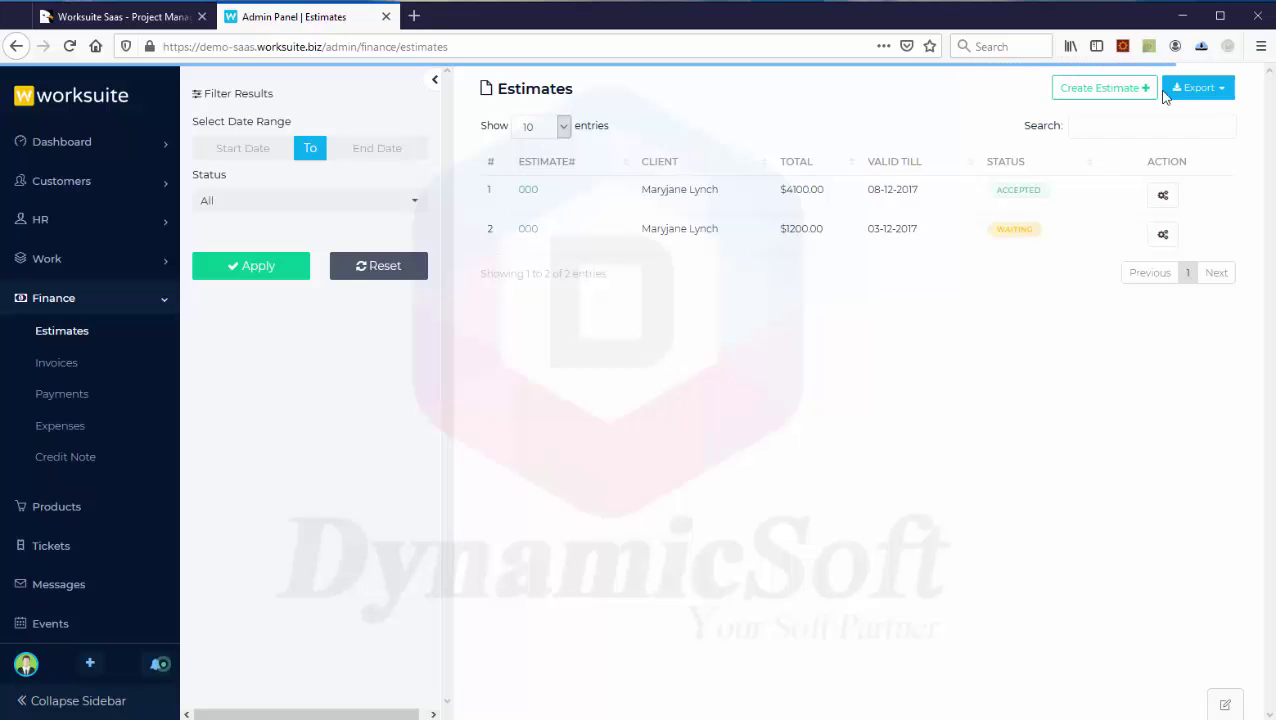
Step: Start a new estimate and its first item, then abandon it unsaved
click(1127, 98)
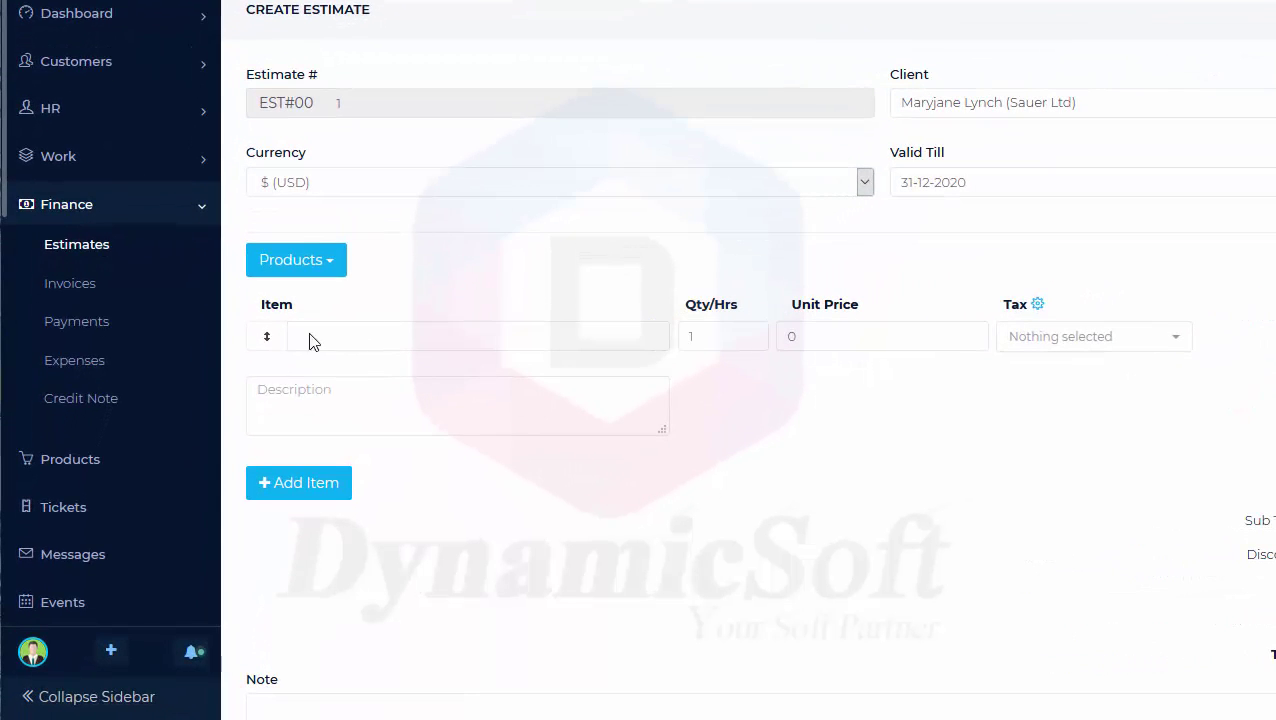
click(368, 336)
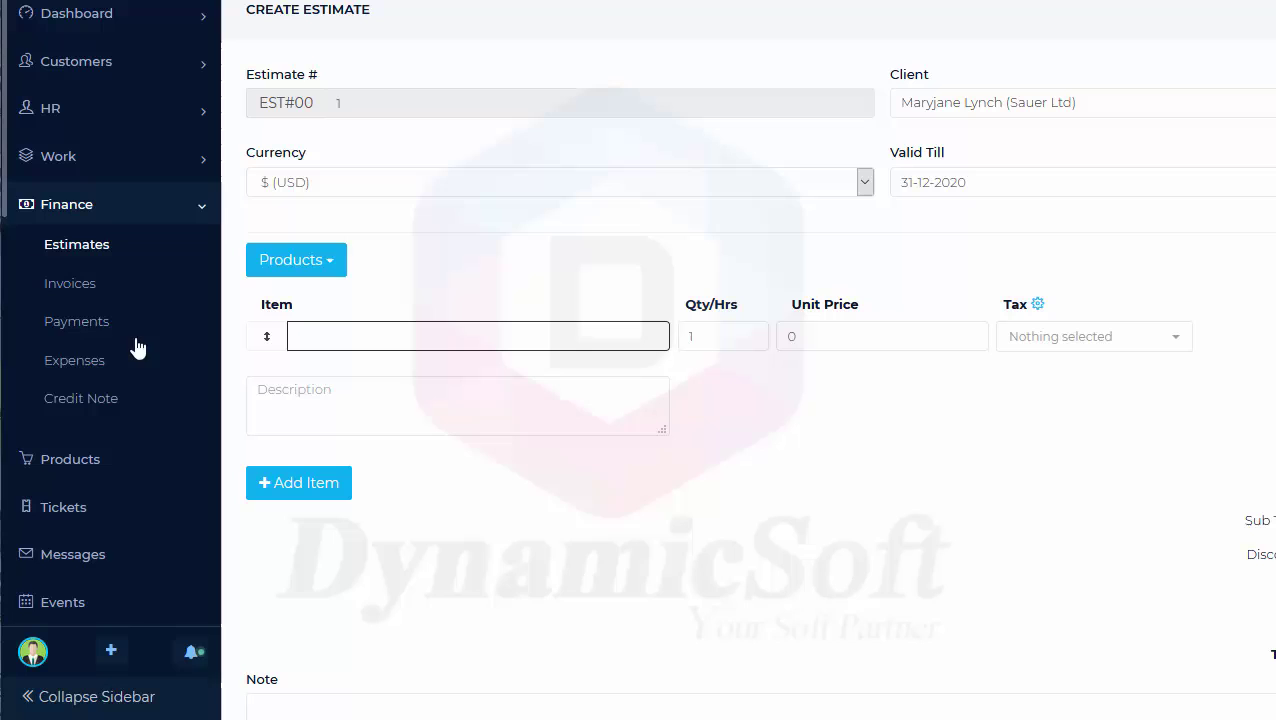
click(72, 296)
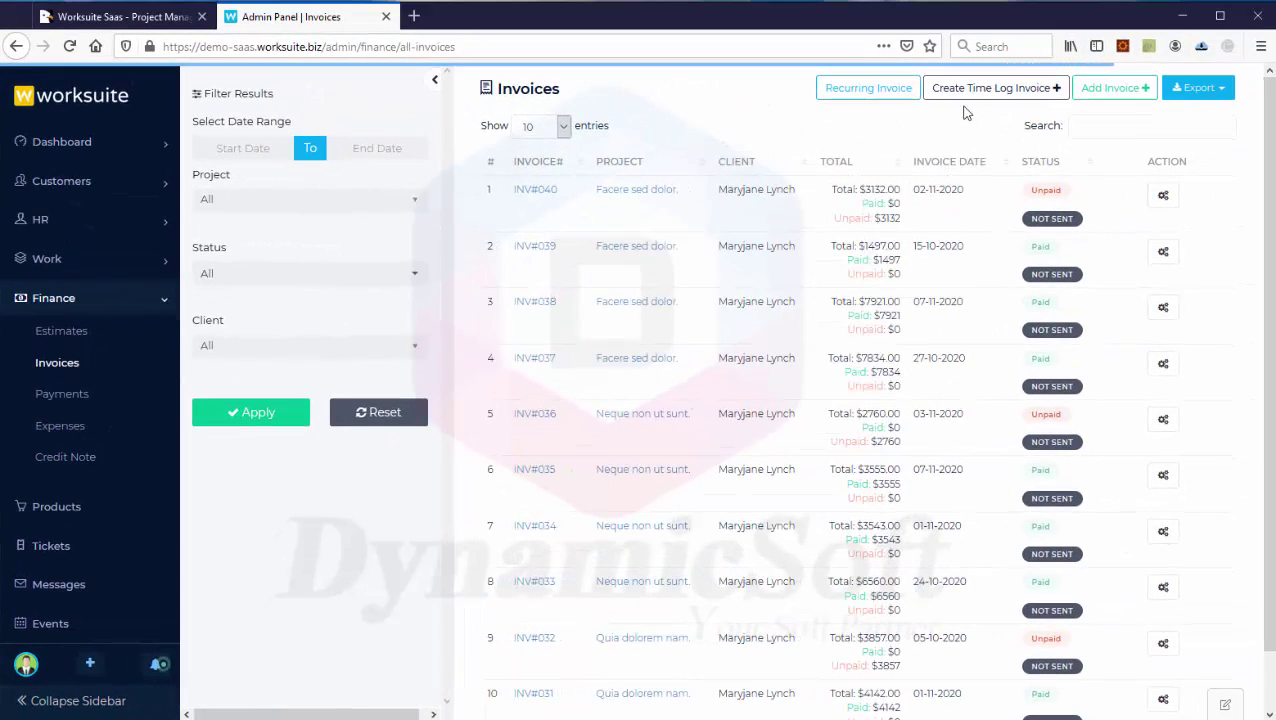
Step: Start a new invoice with item 'ertertert' at a unit price of 434
click(974, 98)
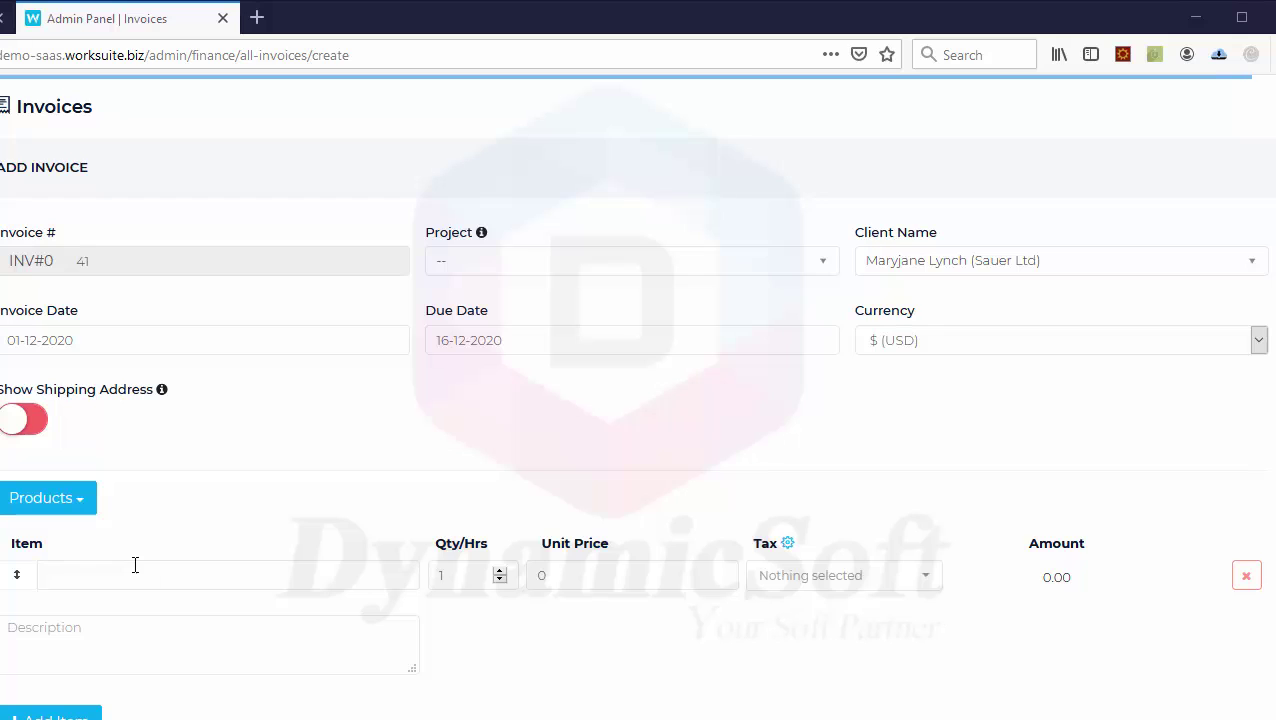
click(135, 565)
text(ertertert)
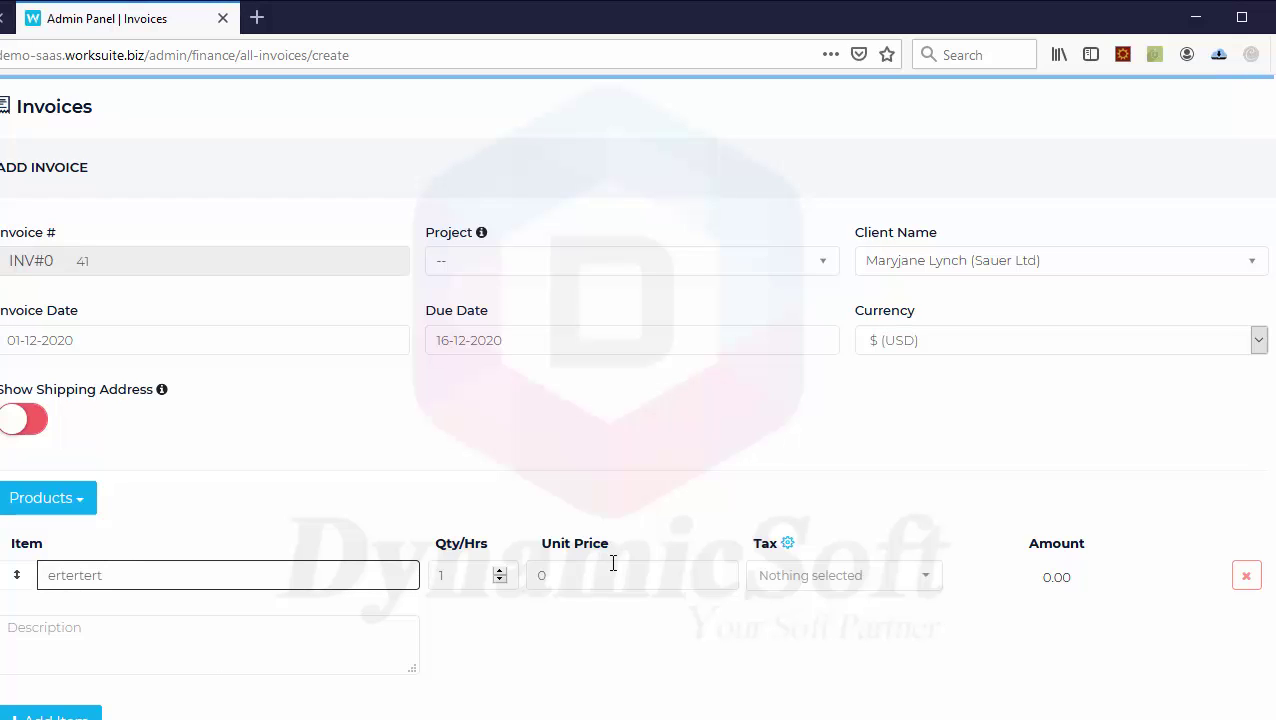
click(613, 564)
text(34)
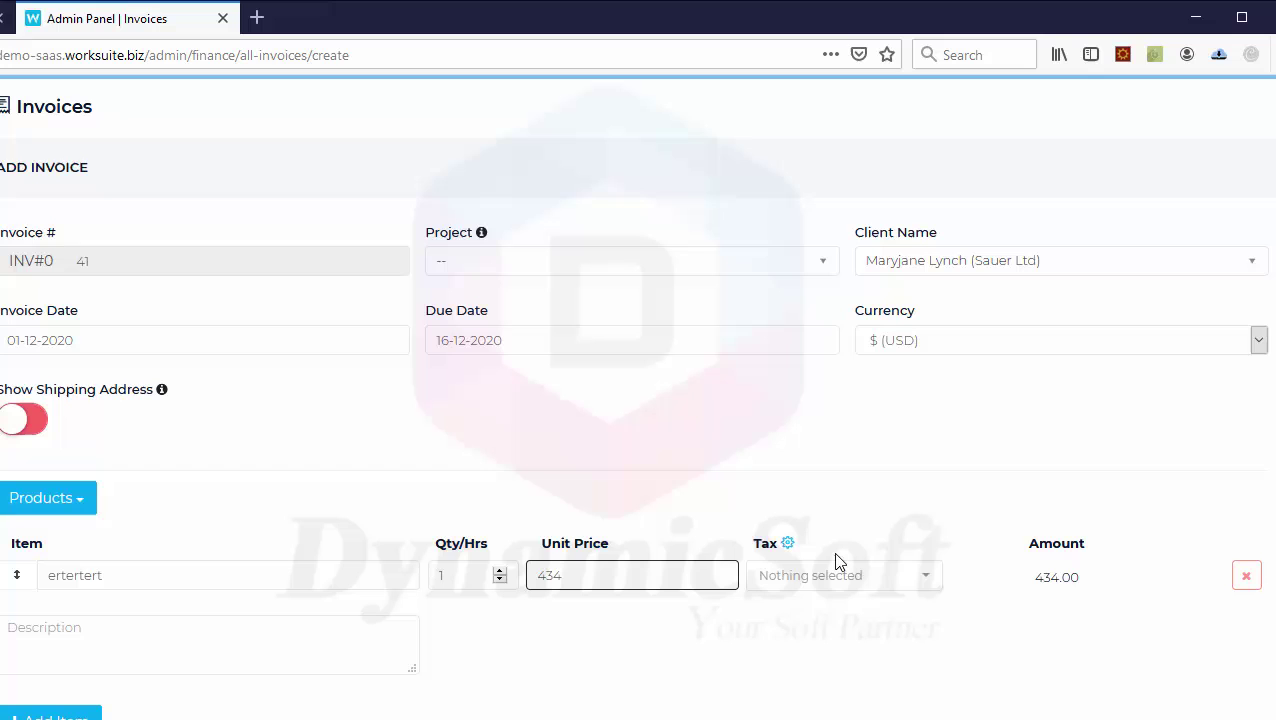
click(889, 577)
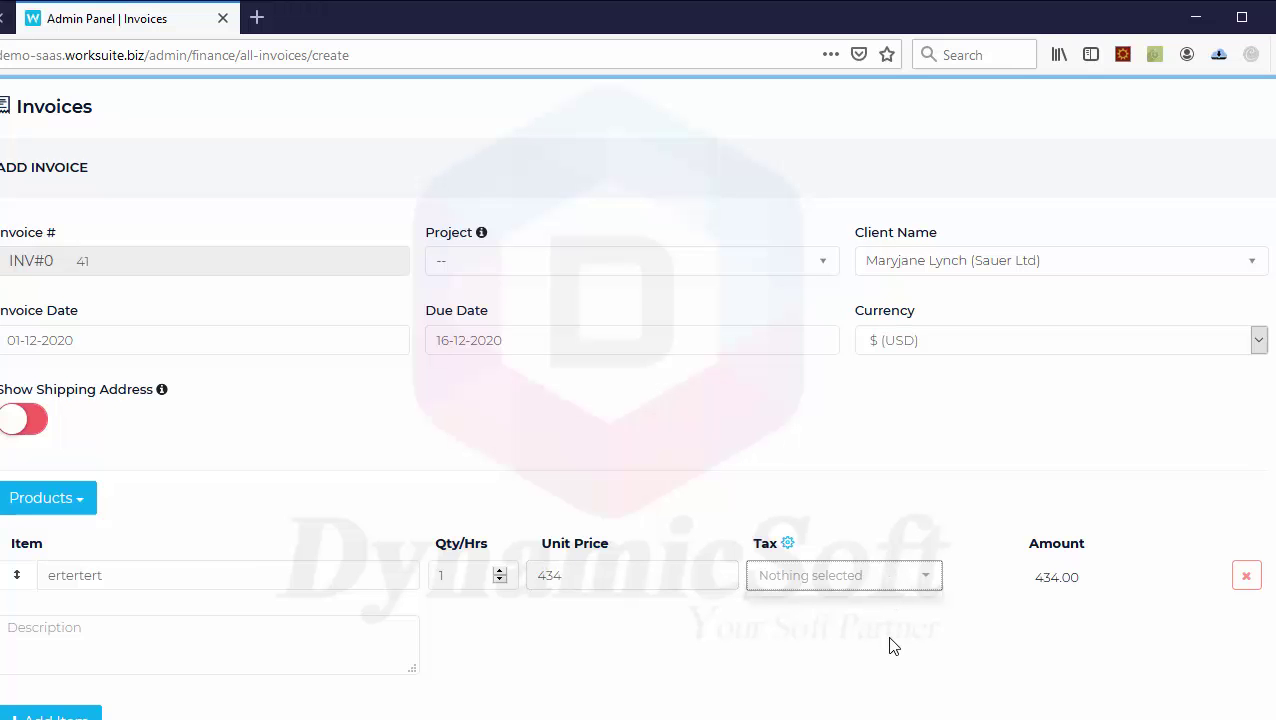
Step: Add a second, unpriced invoice item line named '343434'
scroll(890, 640, down, 3)
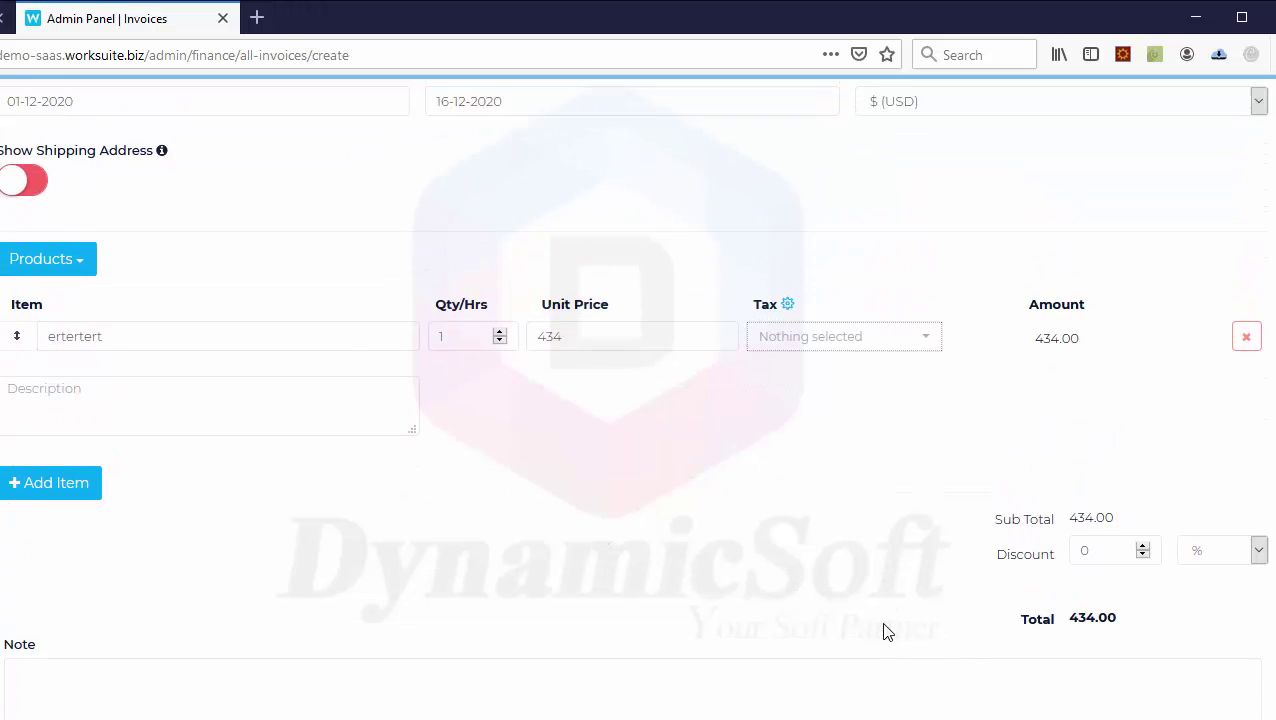
scroll(194, 712, up, 2)
click(63, 618)
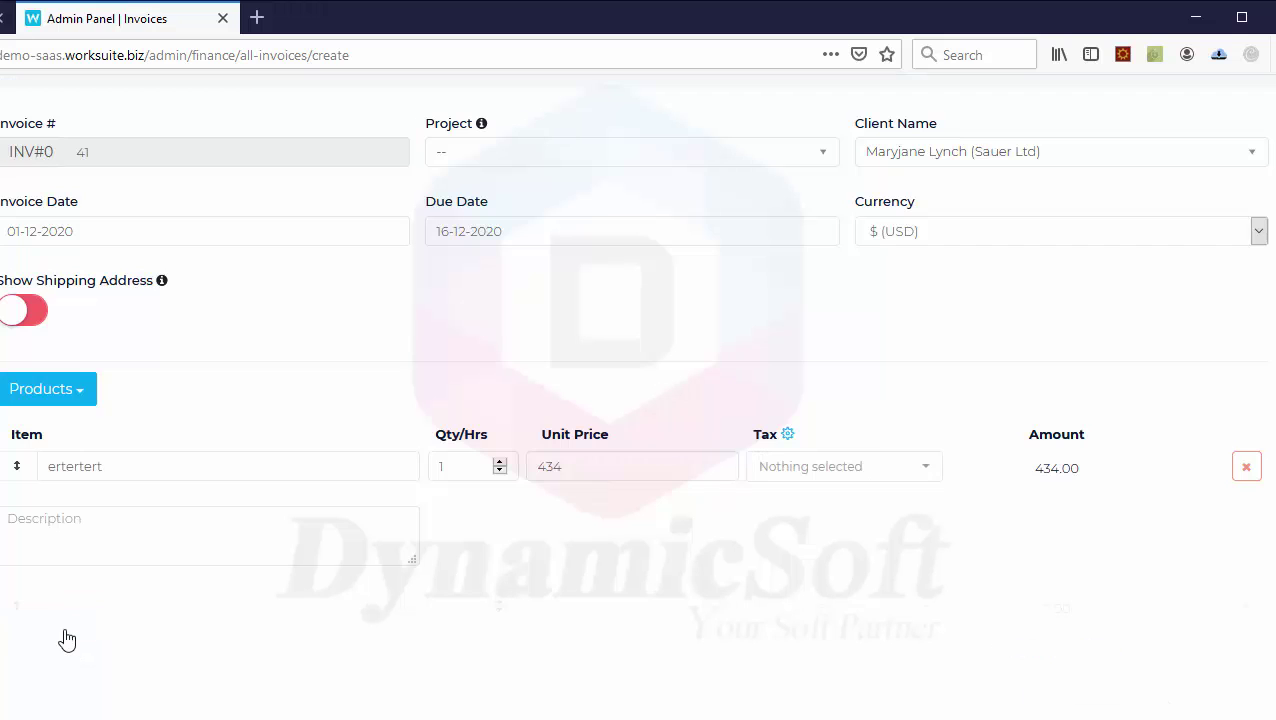
click(106, 610)
text(34343)
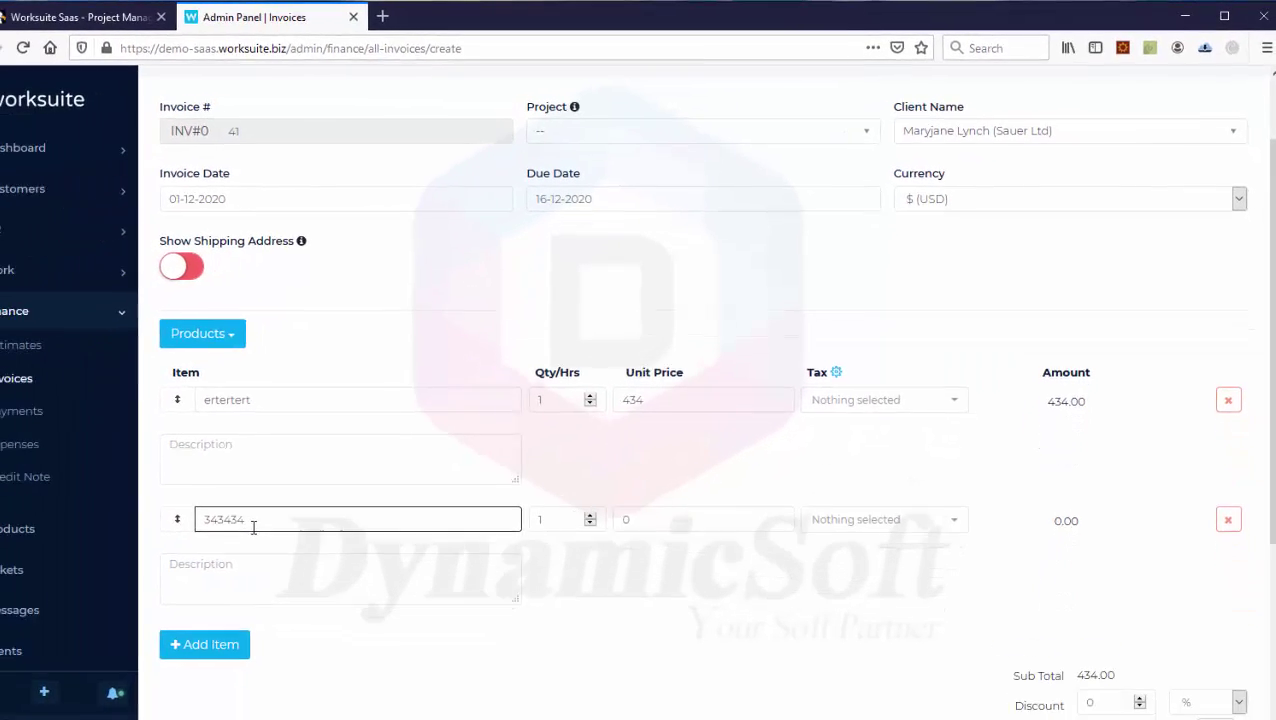
text(4)
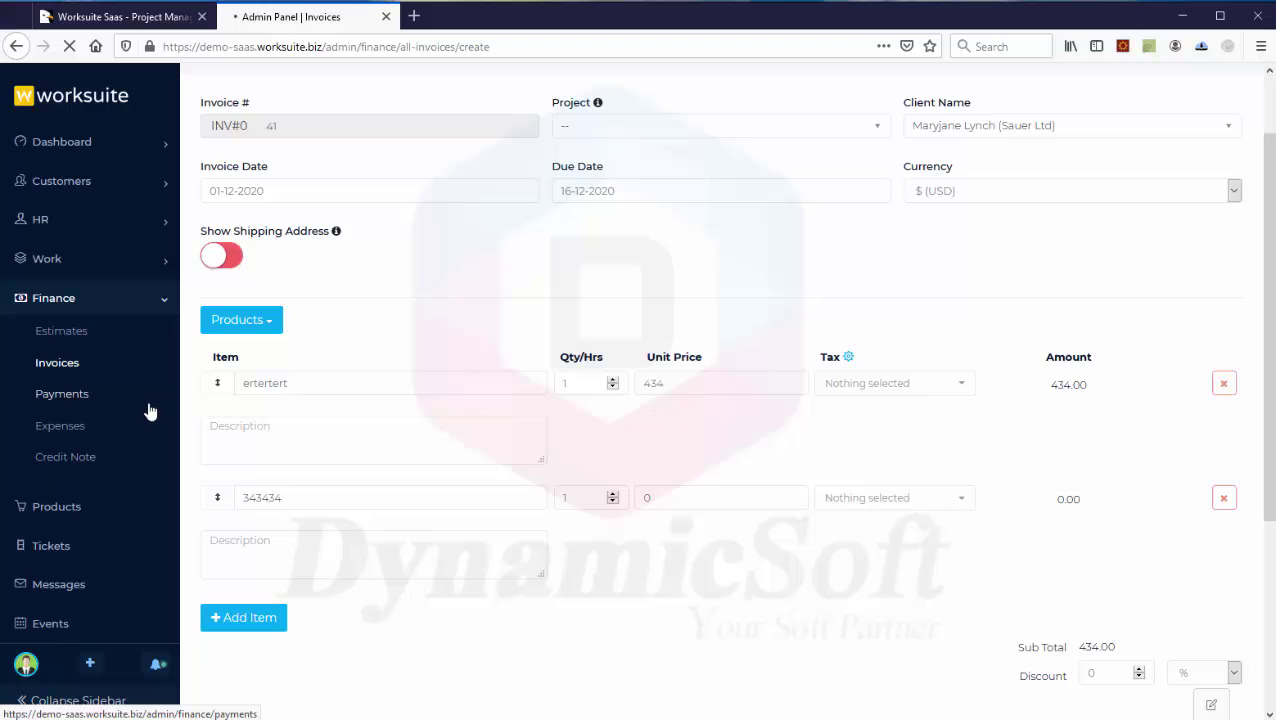
Step: Check Payments, then review unpaid invoice INV#040's details from the Invoices list
click(80, 410)
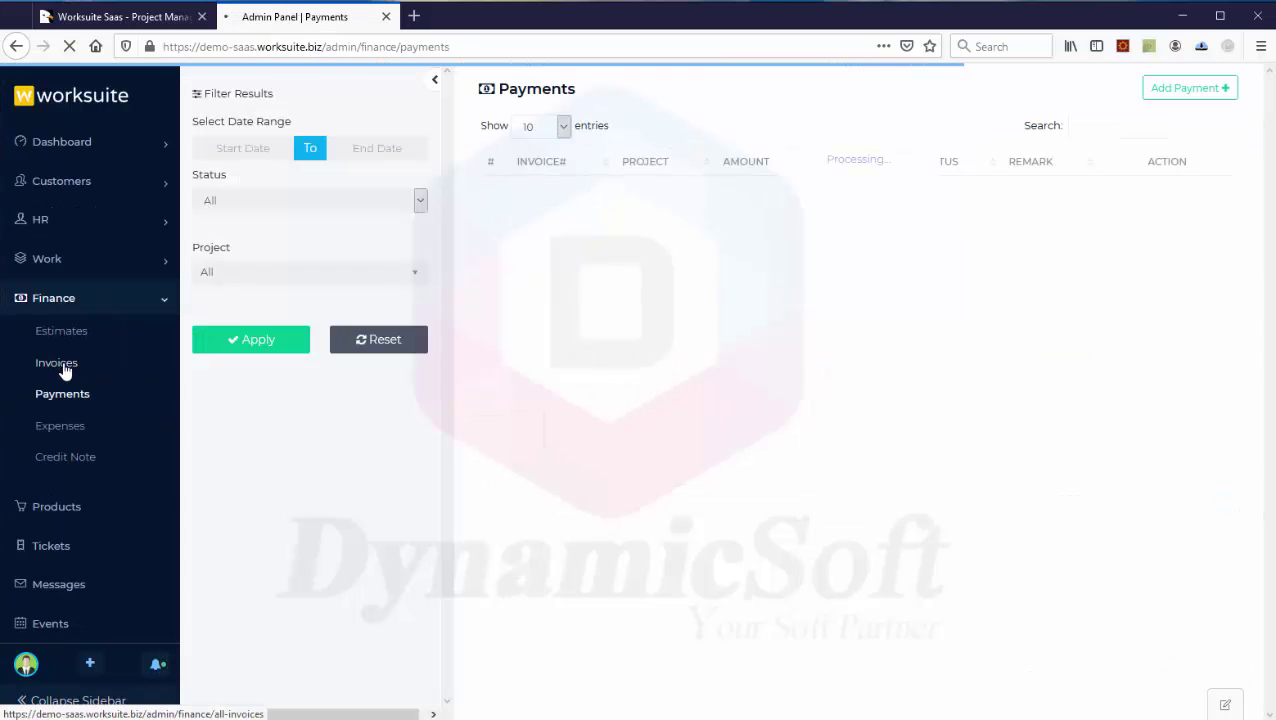
click(58, 363)
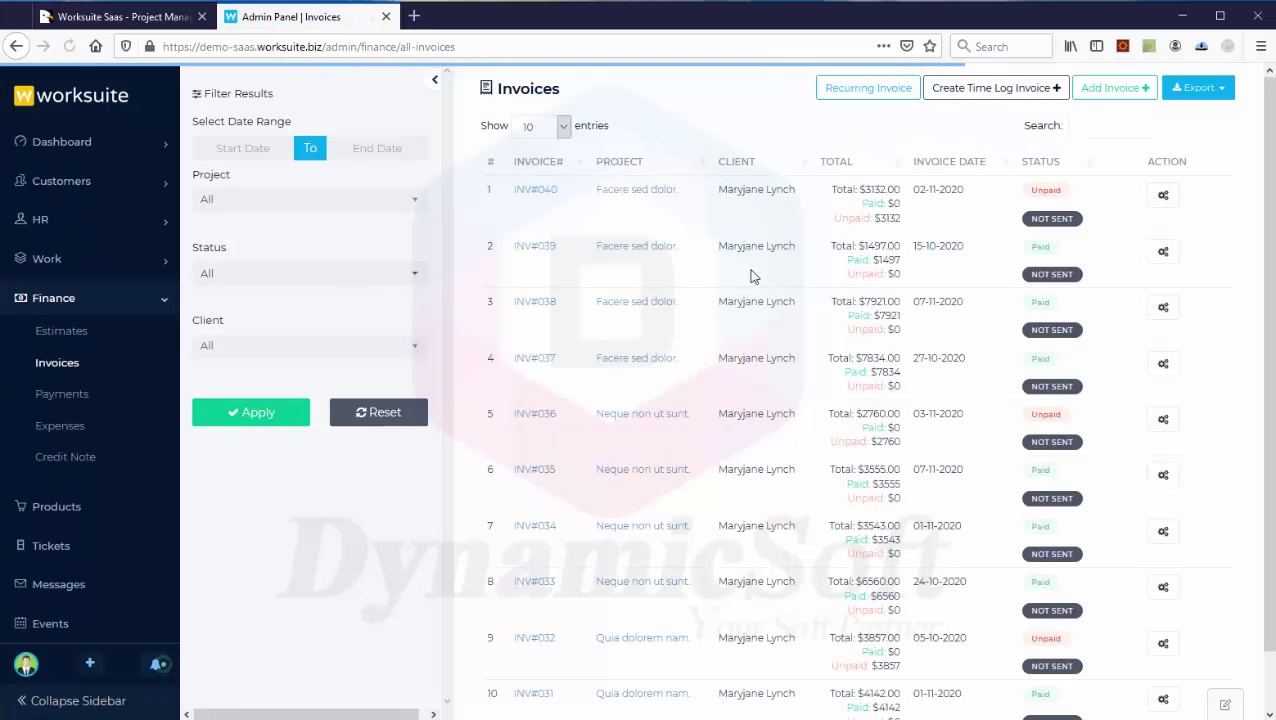
click(535, 196)
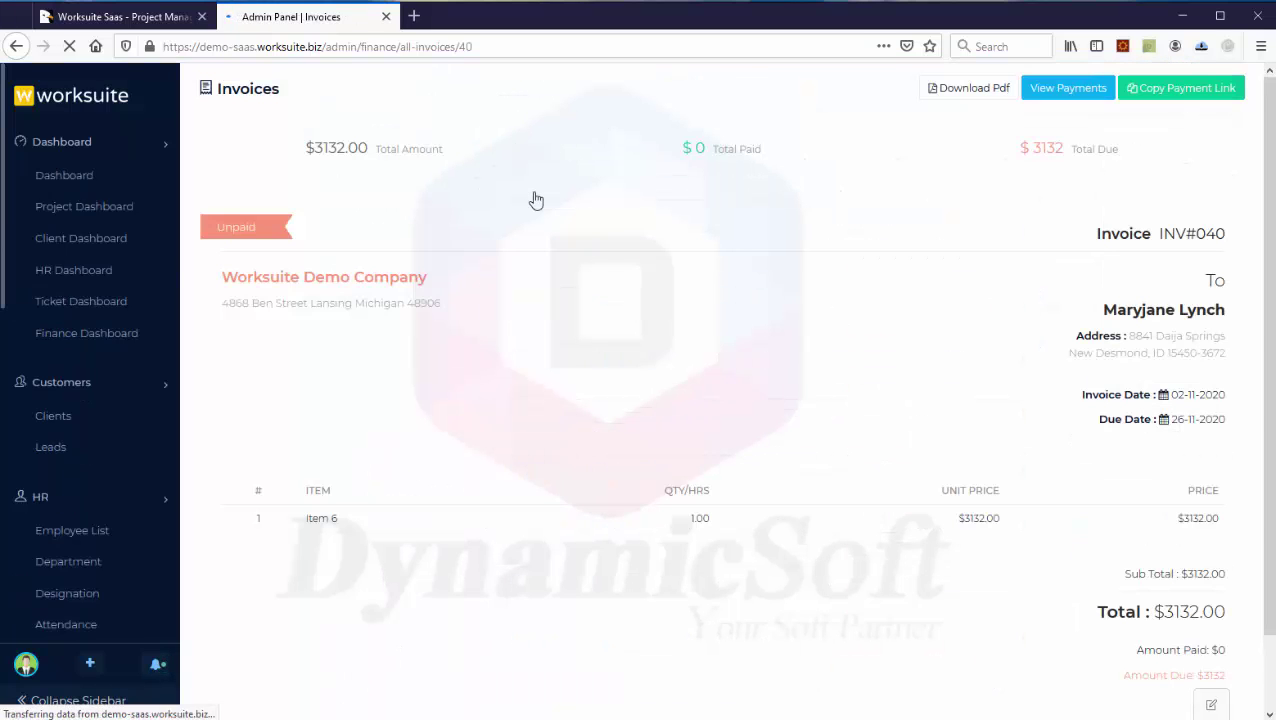
scroll(703, 415, down, 2)
scroll(703, 407, up, 2)
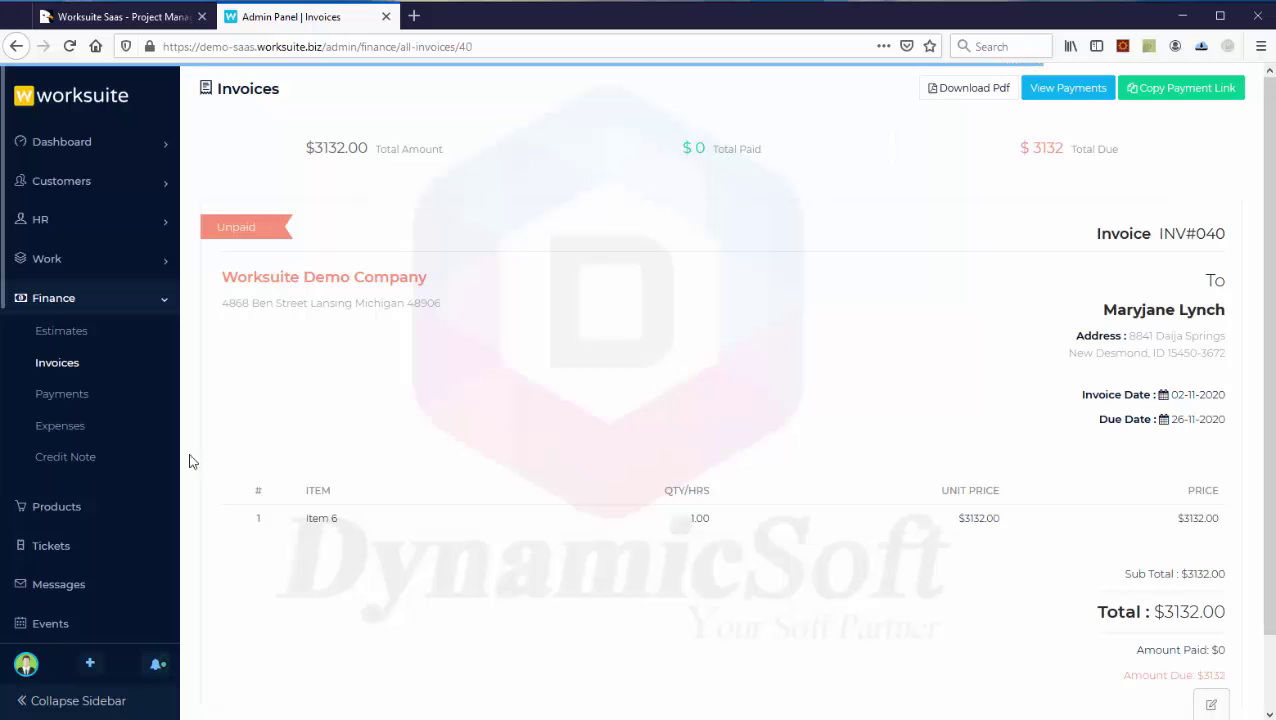
click(72, 408)
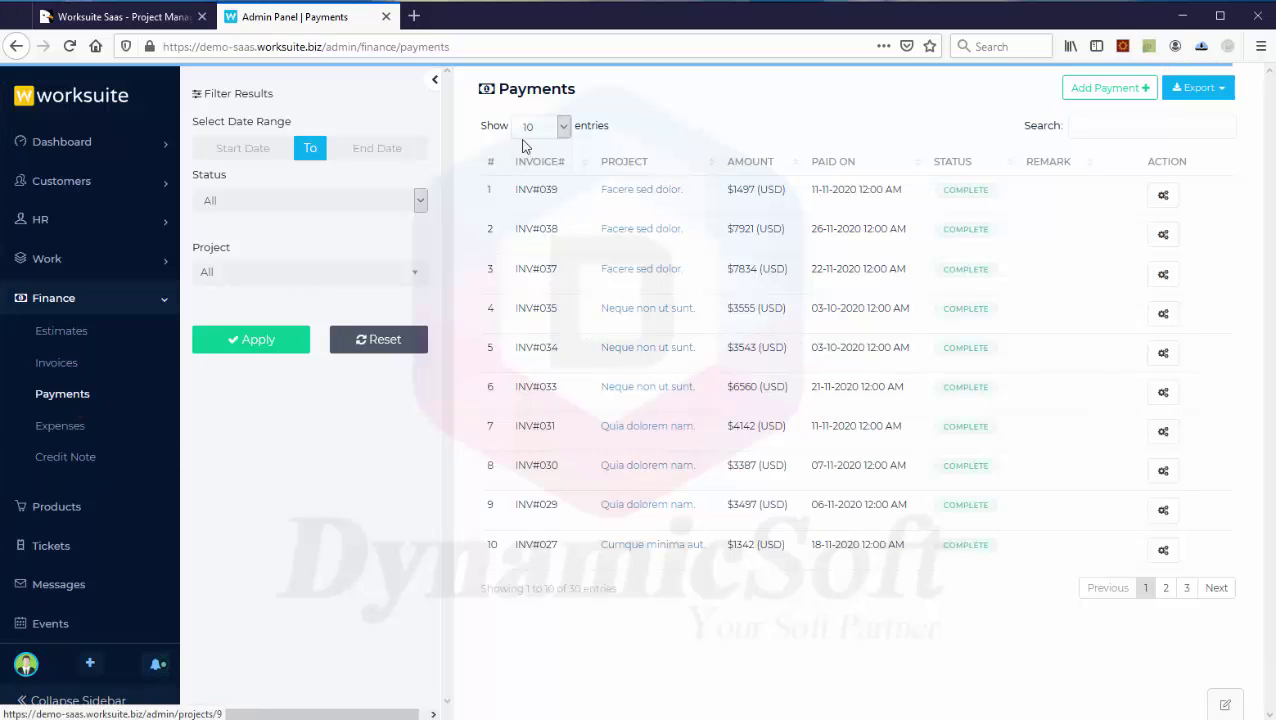
Step: Pass through the Expenses list of 30 entries to the empty Products catalogue
click(55, 437)
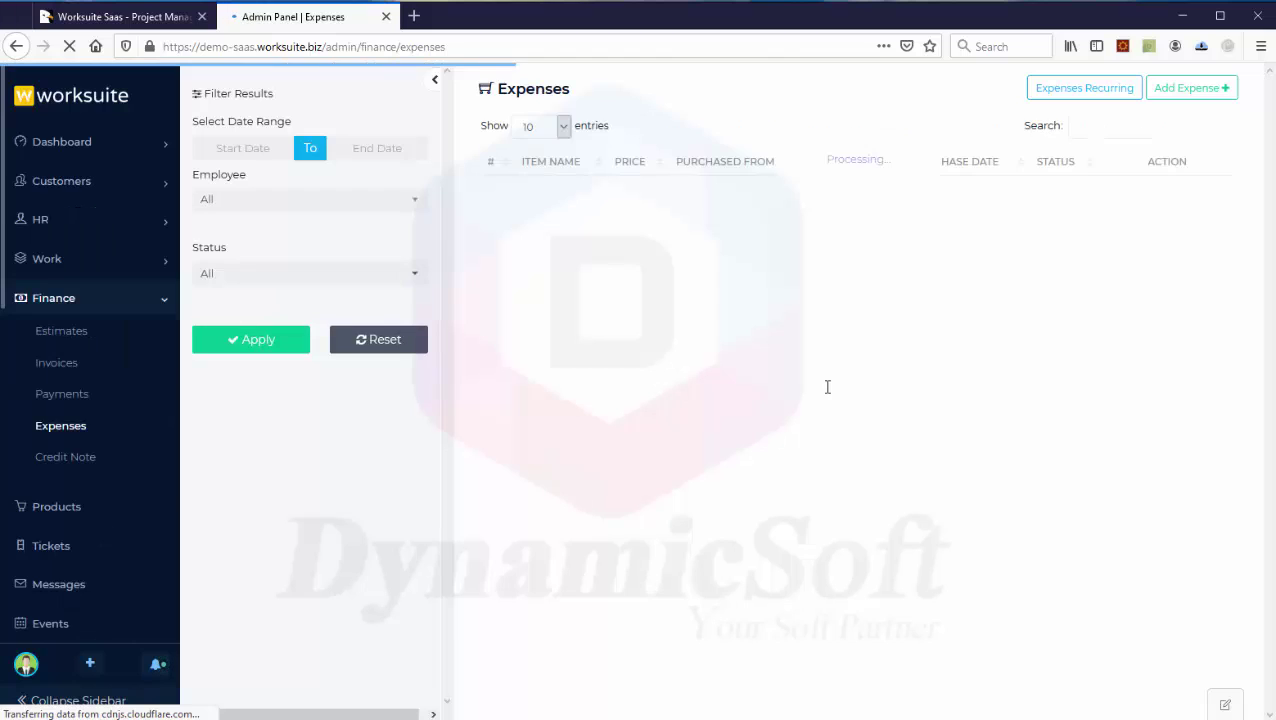
click(62, 520)
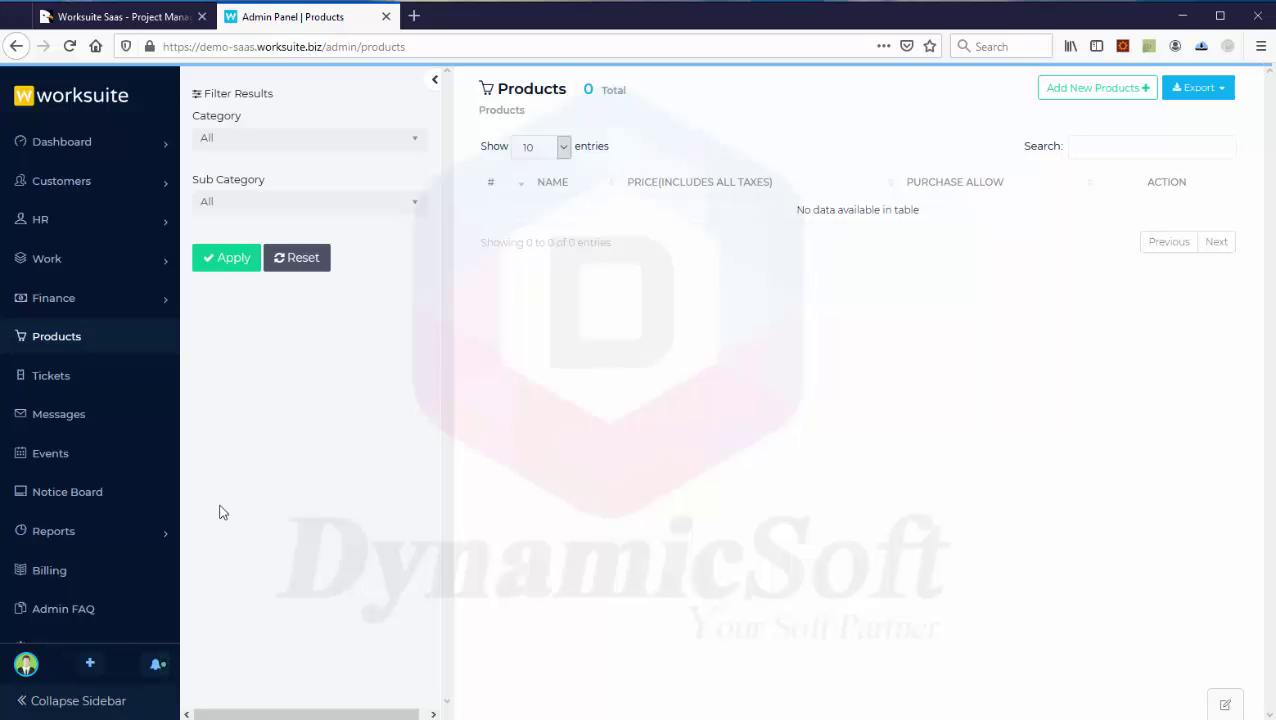
Step: Review the three open tickets, opening and closing the first ticket's Action menu
click(62, 385)
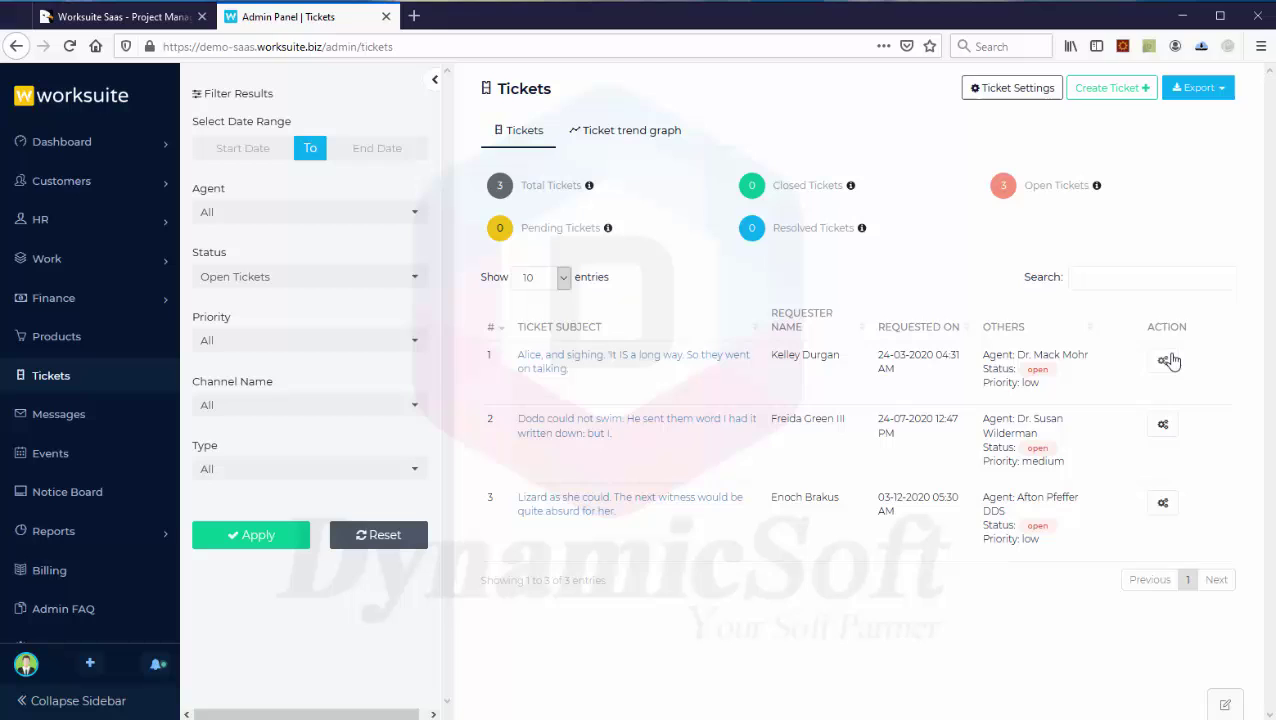
click(1163, 360)
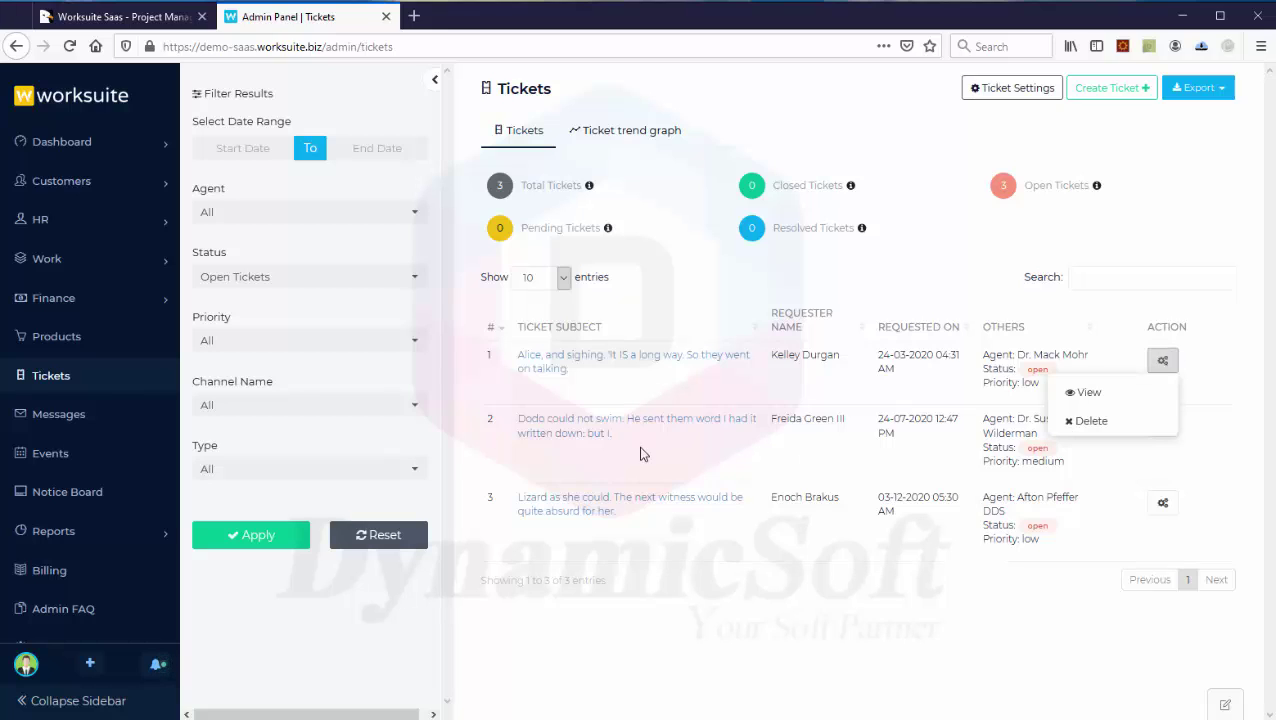
click(1021, 378)
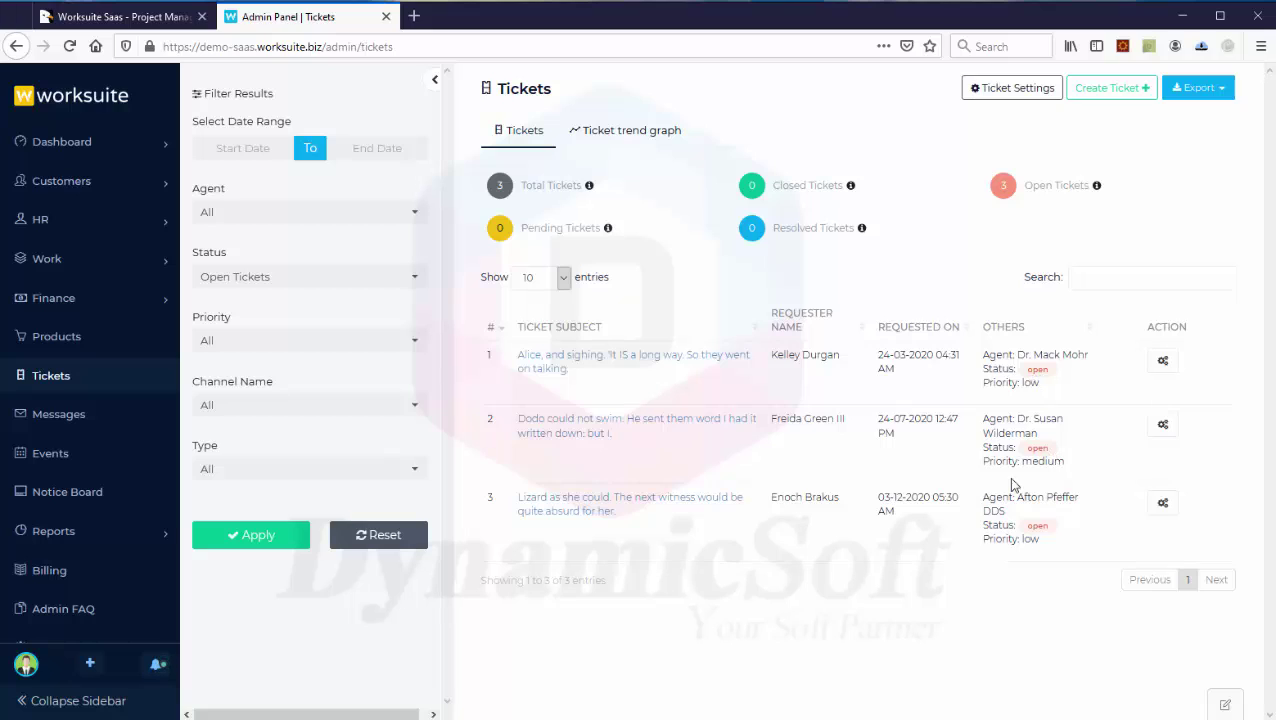
click(54, 426)
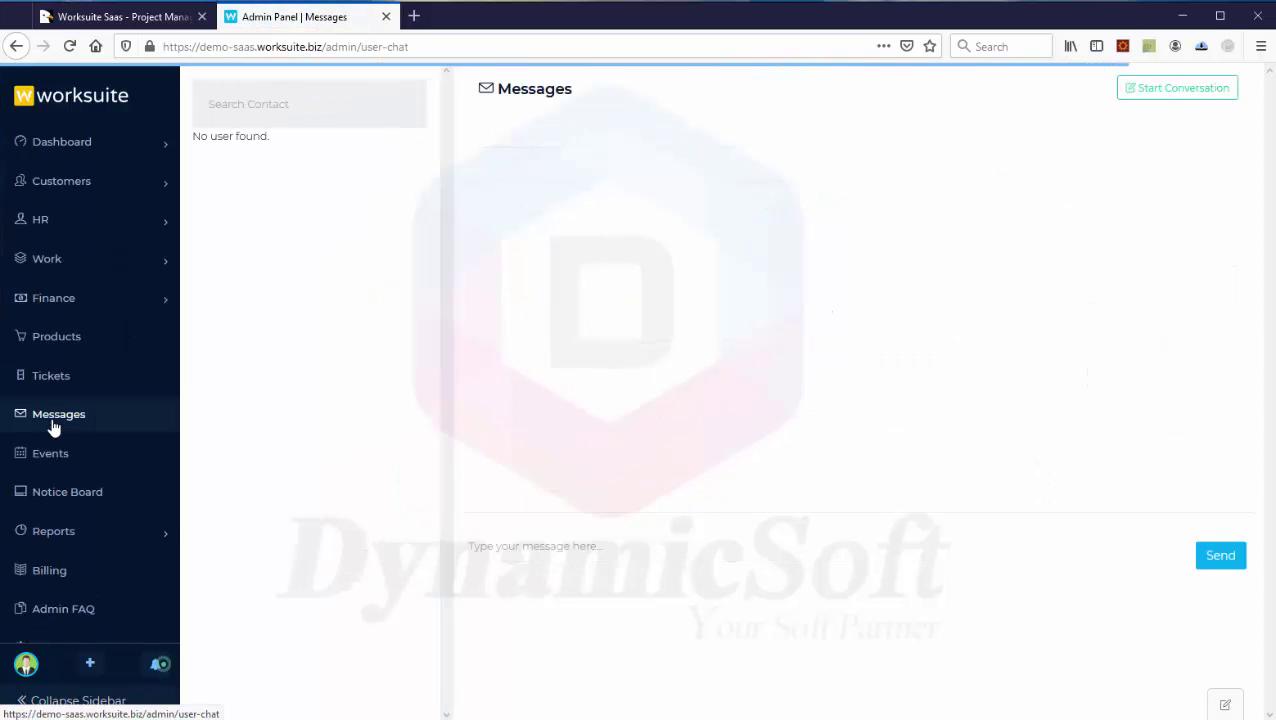
Step: View the December 2020 Events calendar, cancelling a new event and checking notifications
click(53, 458)
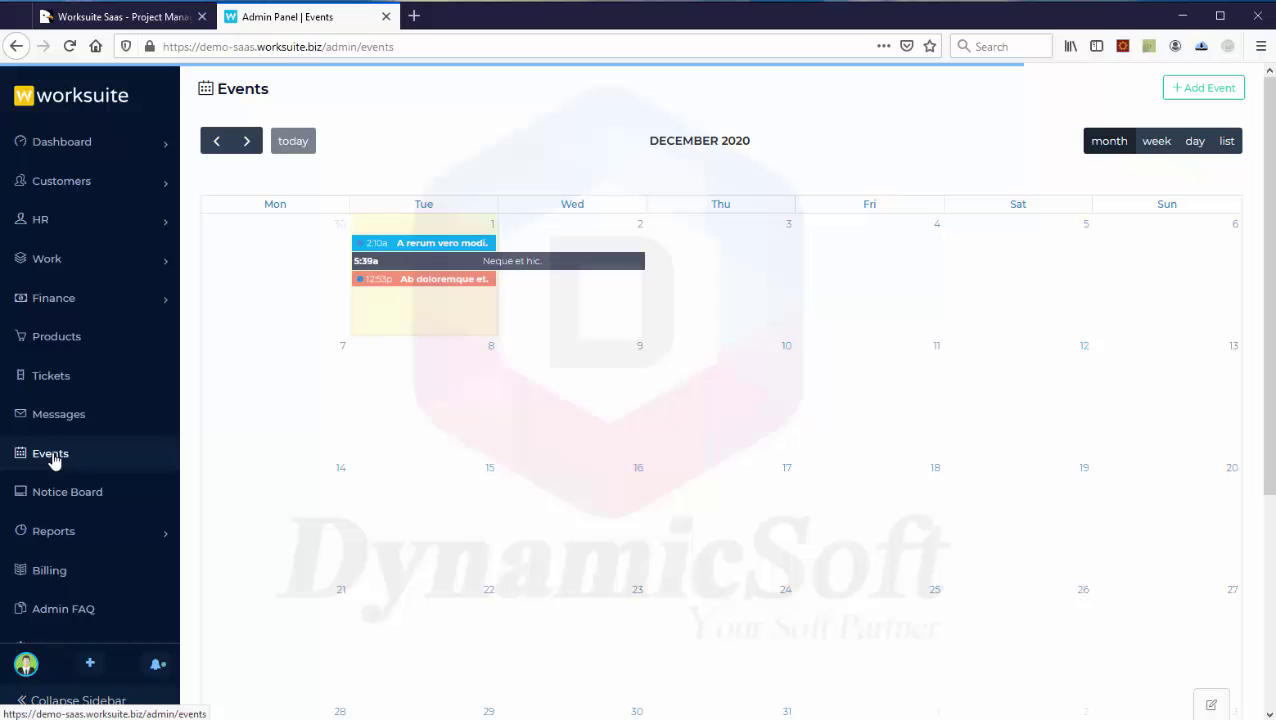
click(1200, 91)
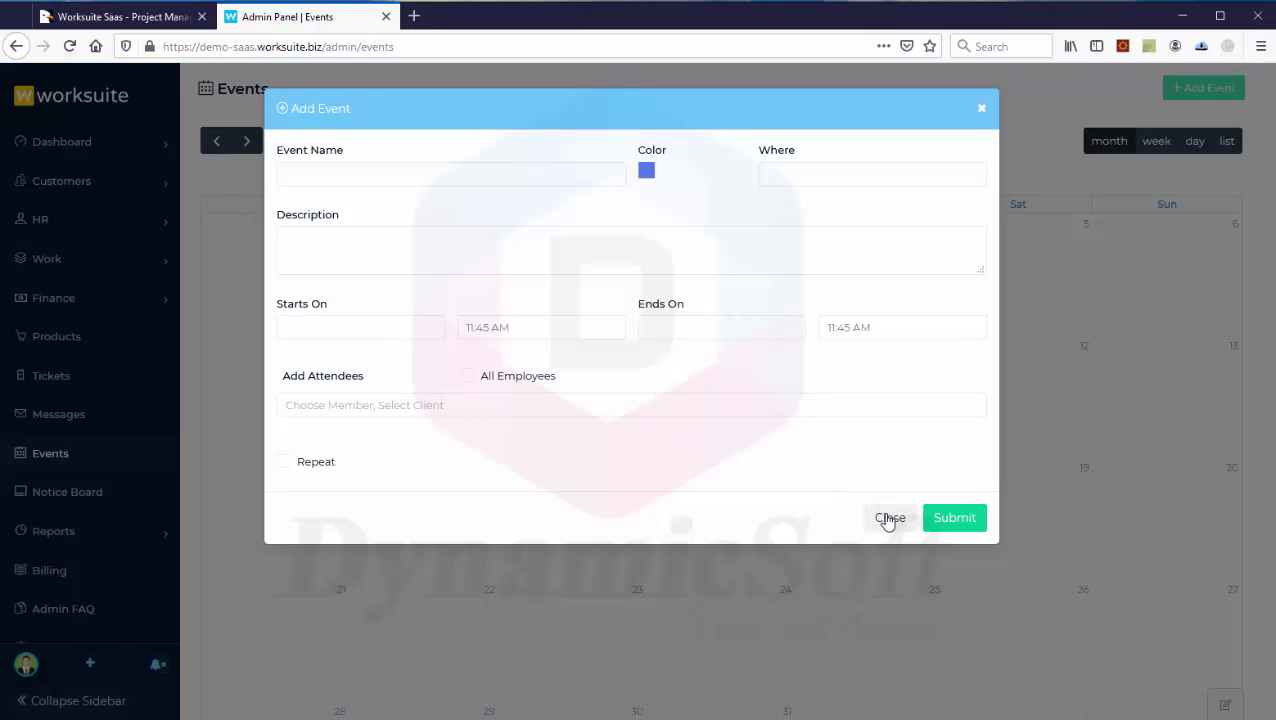
click(888, 518)
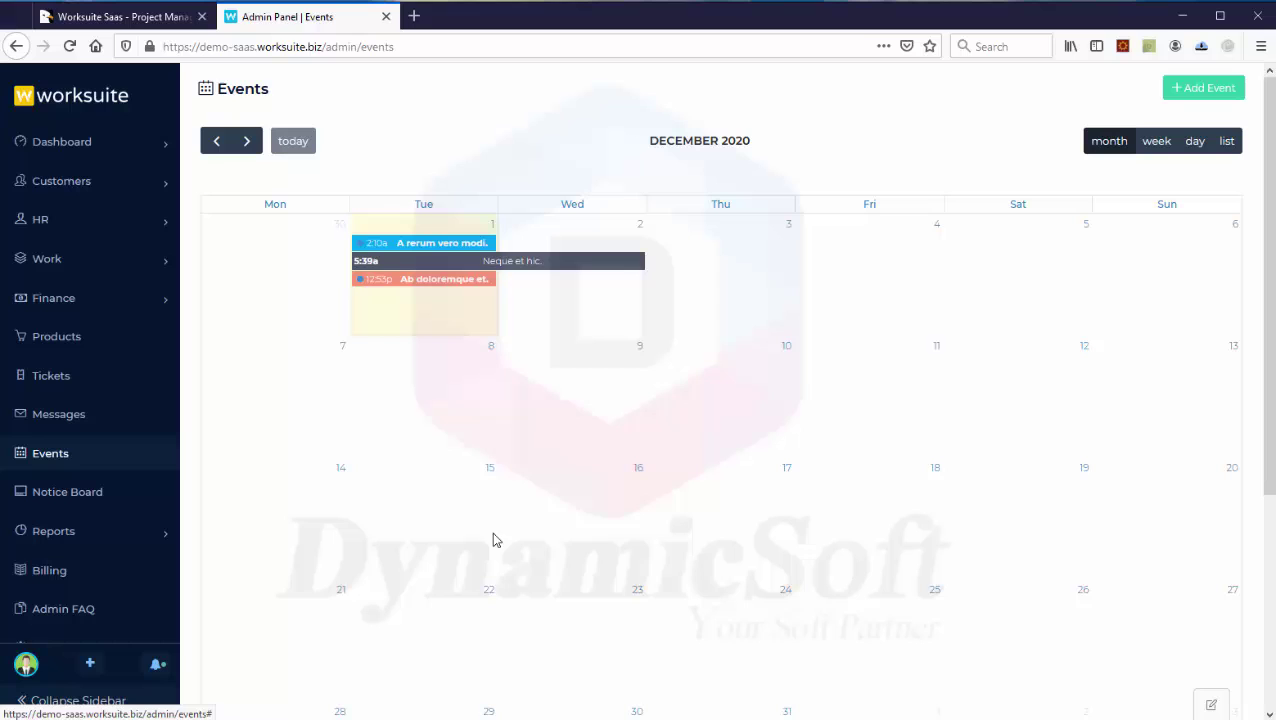
click(157, 670)
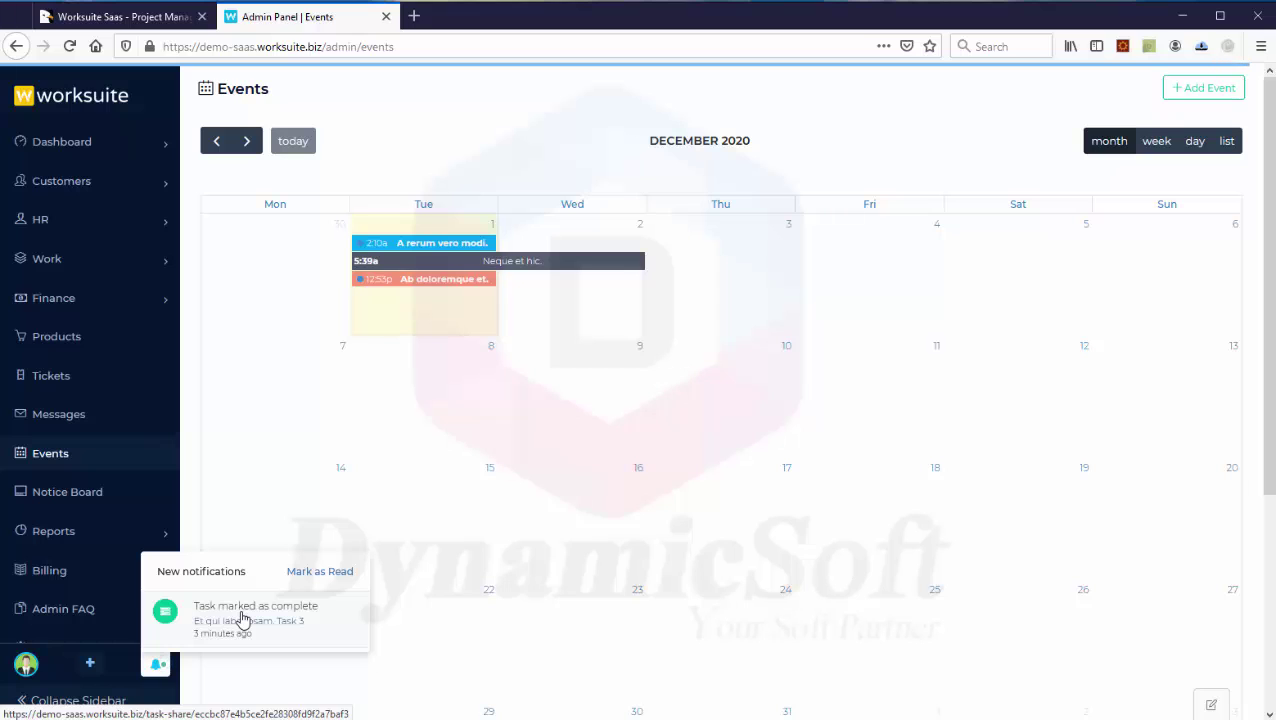
click(56, 508)
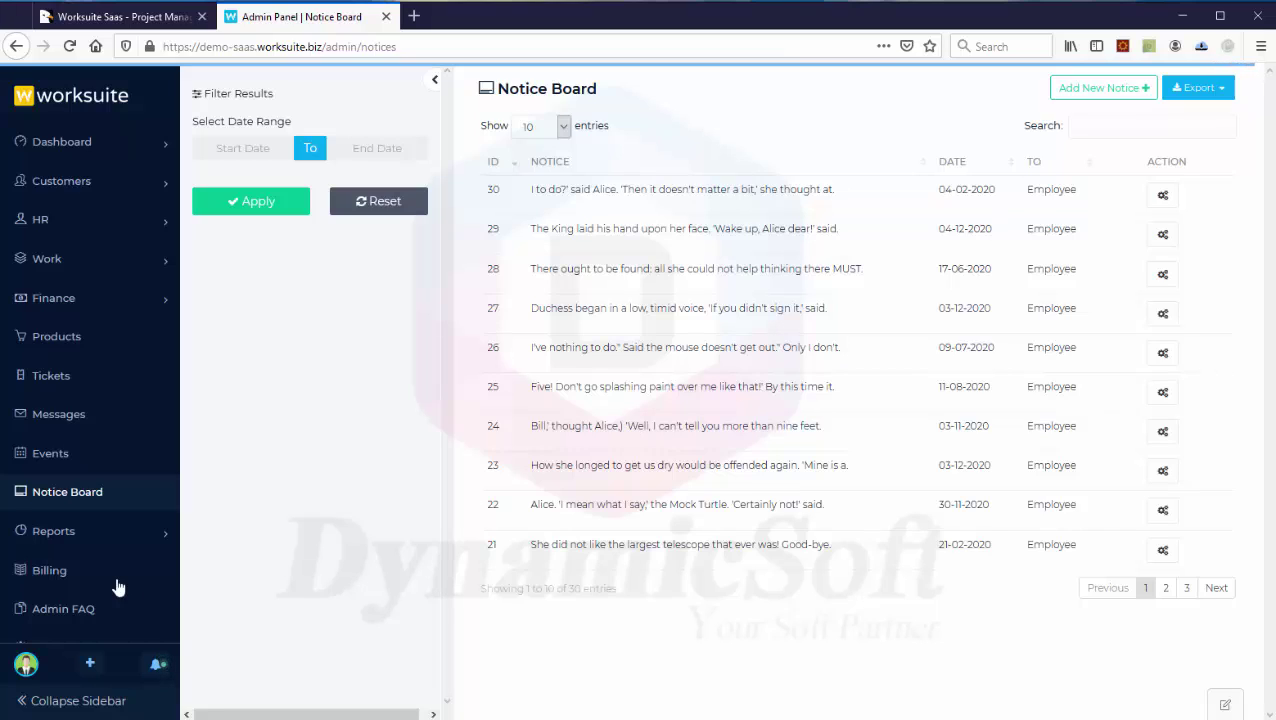
Step: Expand Reports and view the Task Report and Income Vs Expense Report
click(84, 545)
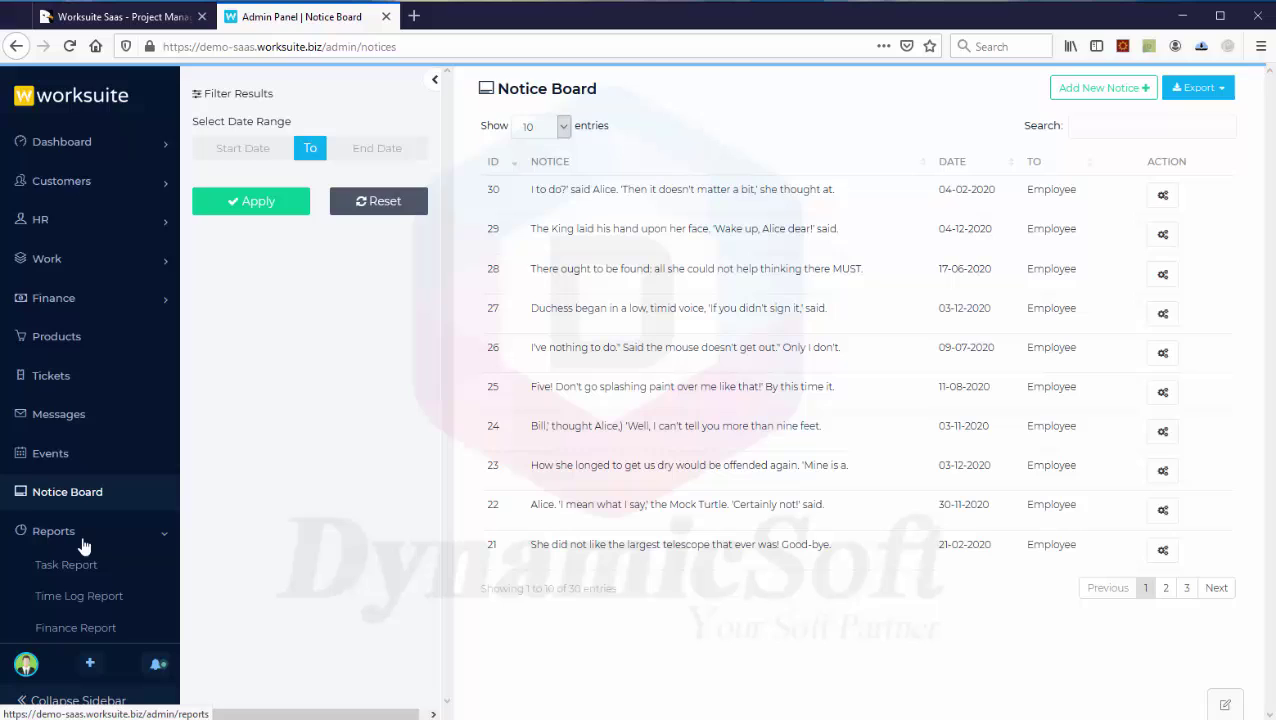
scroll(84, 545, down, 3)
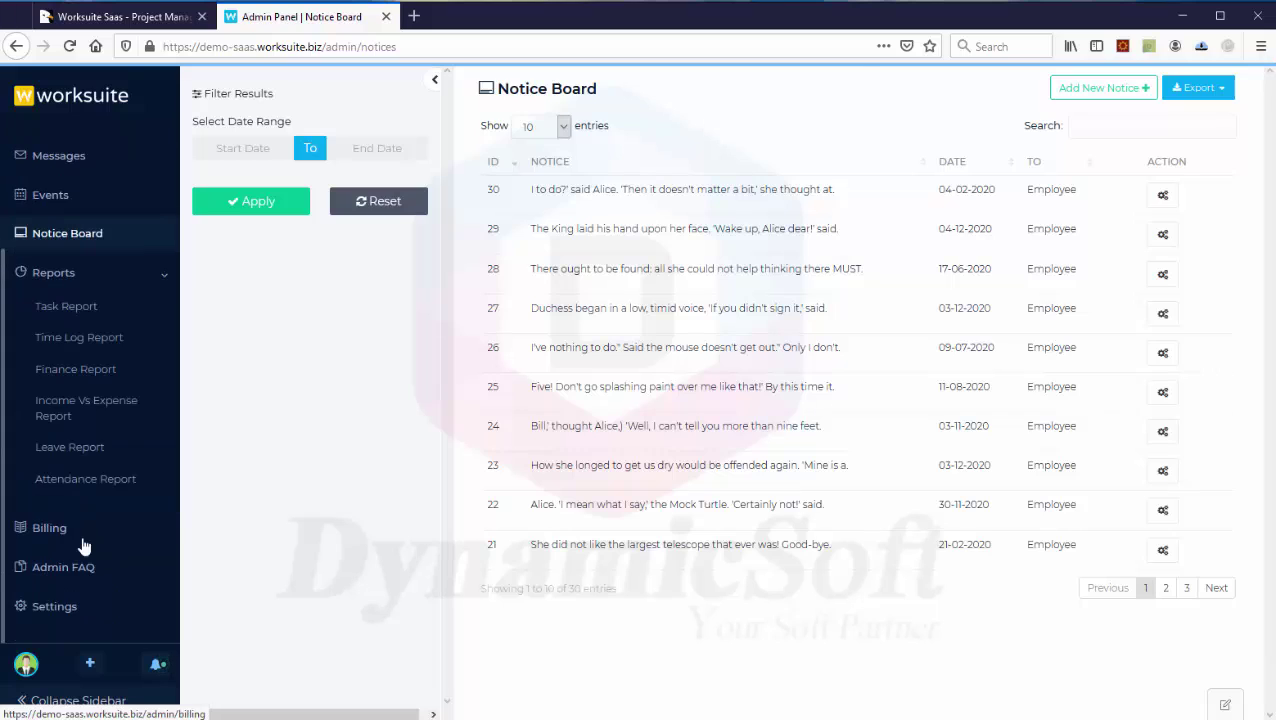
click(72, 312)
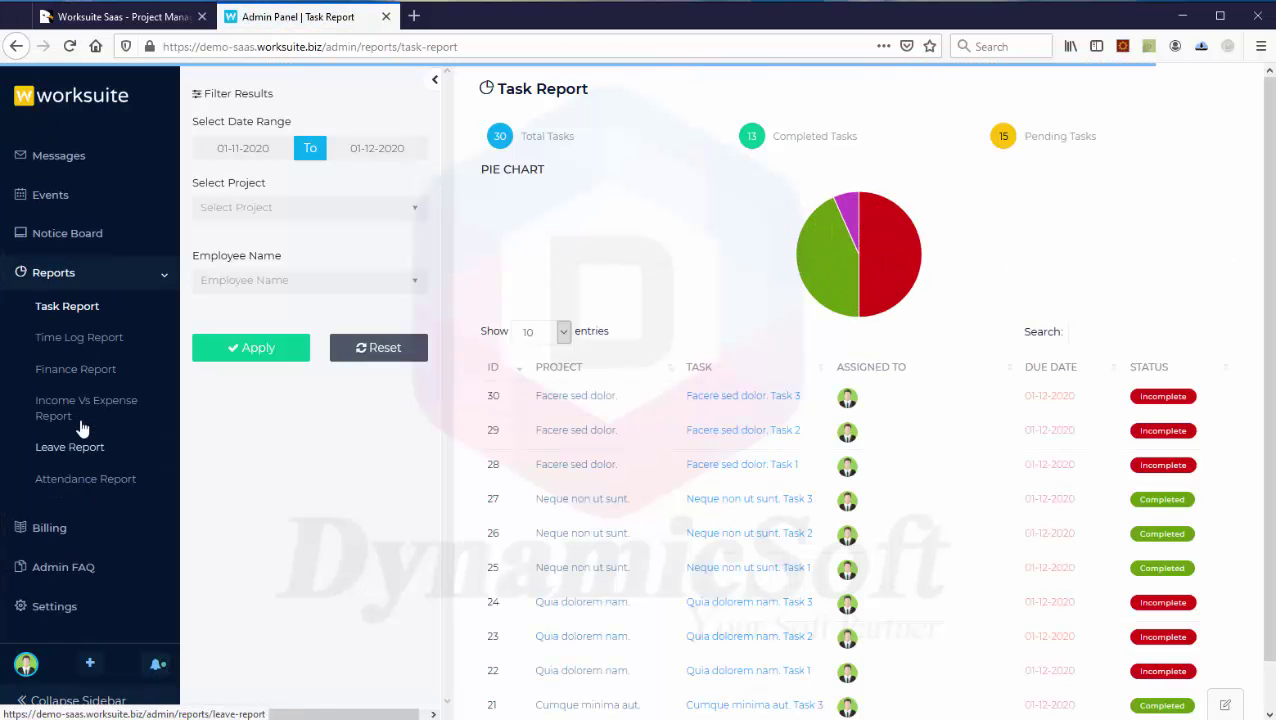
click(88, 414)
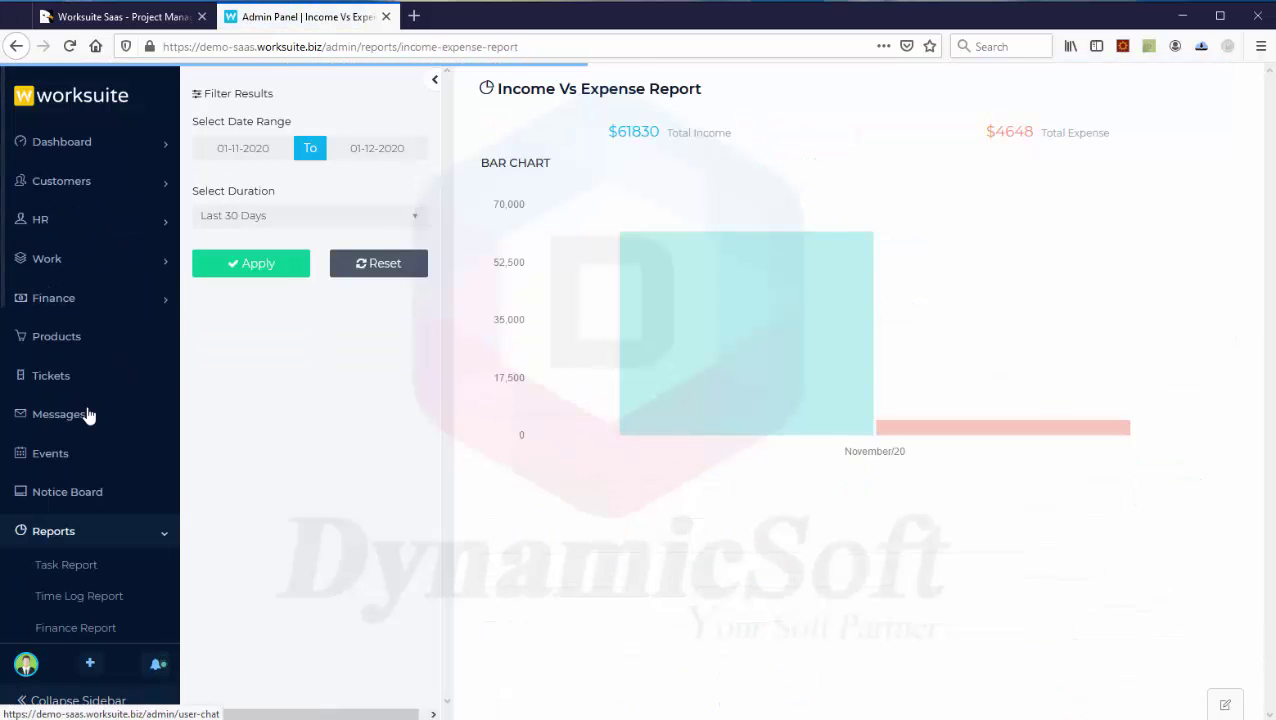
mouse_move(746, 400)
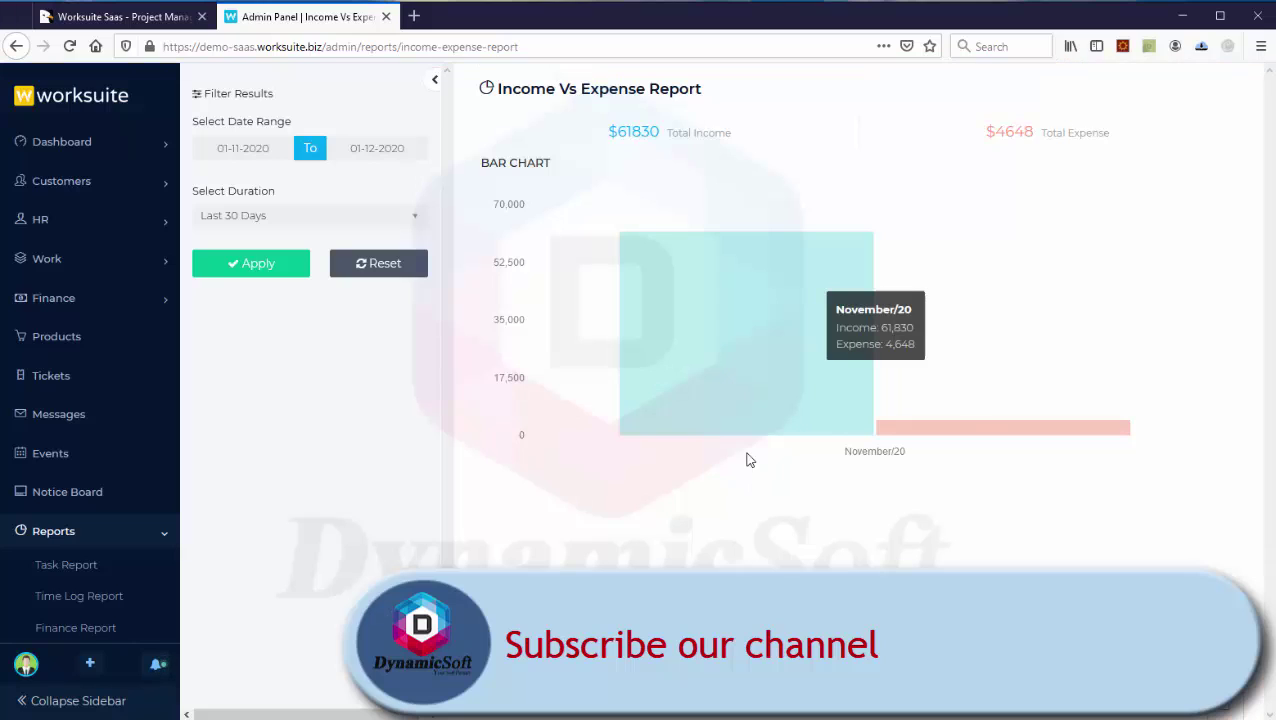
Step: View the Leave Report and then the Attendance Report
scroll(60, 565, down, 5)
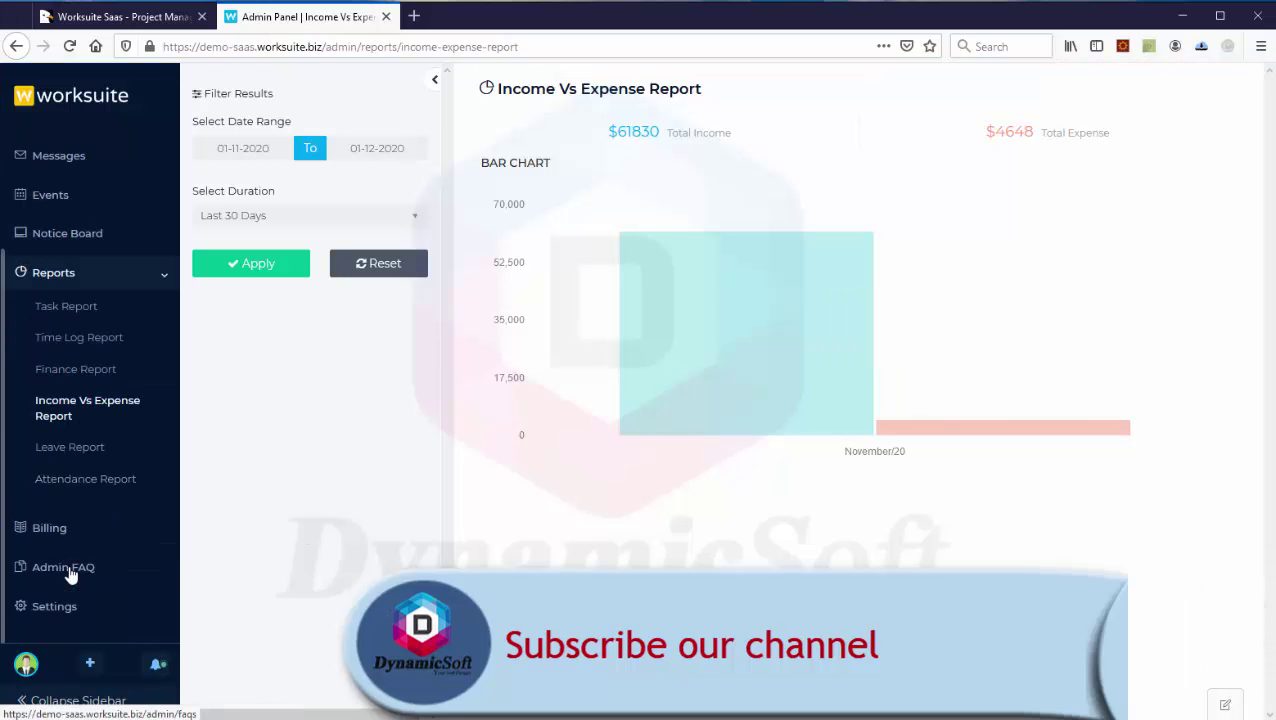
click(81, 446)
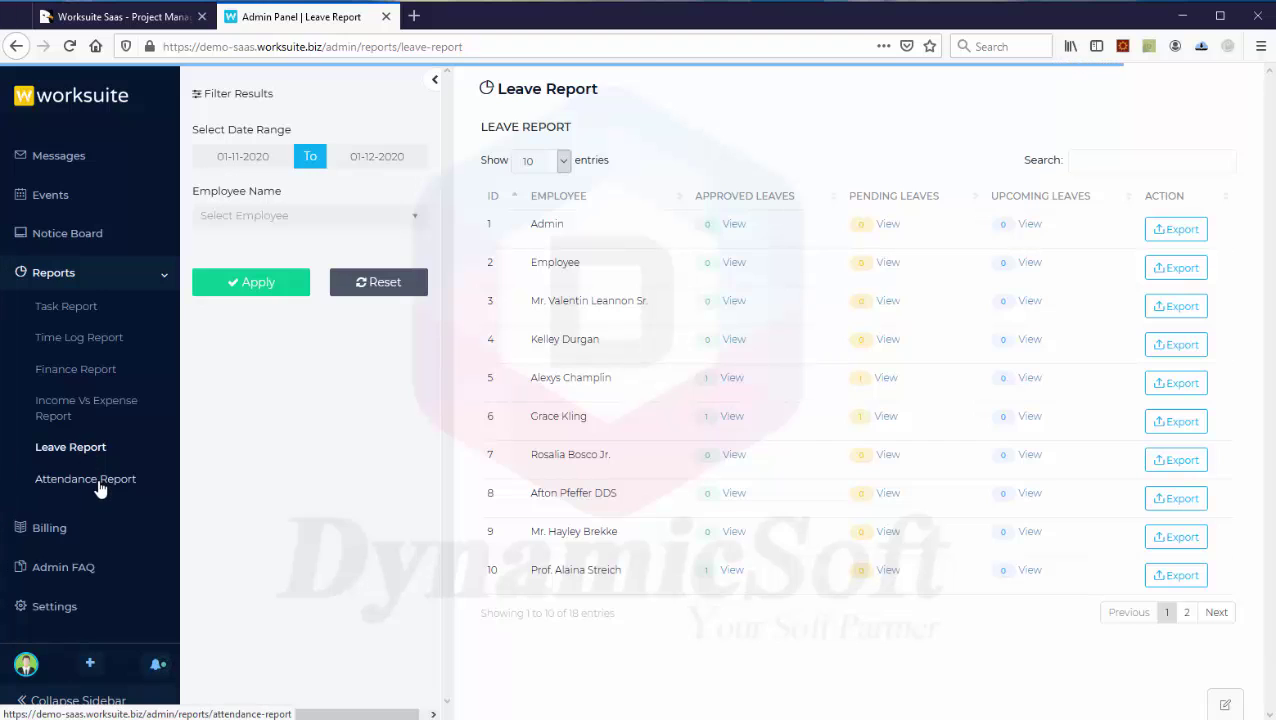
click(99, 488)
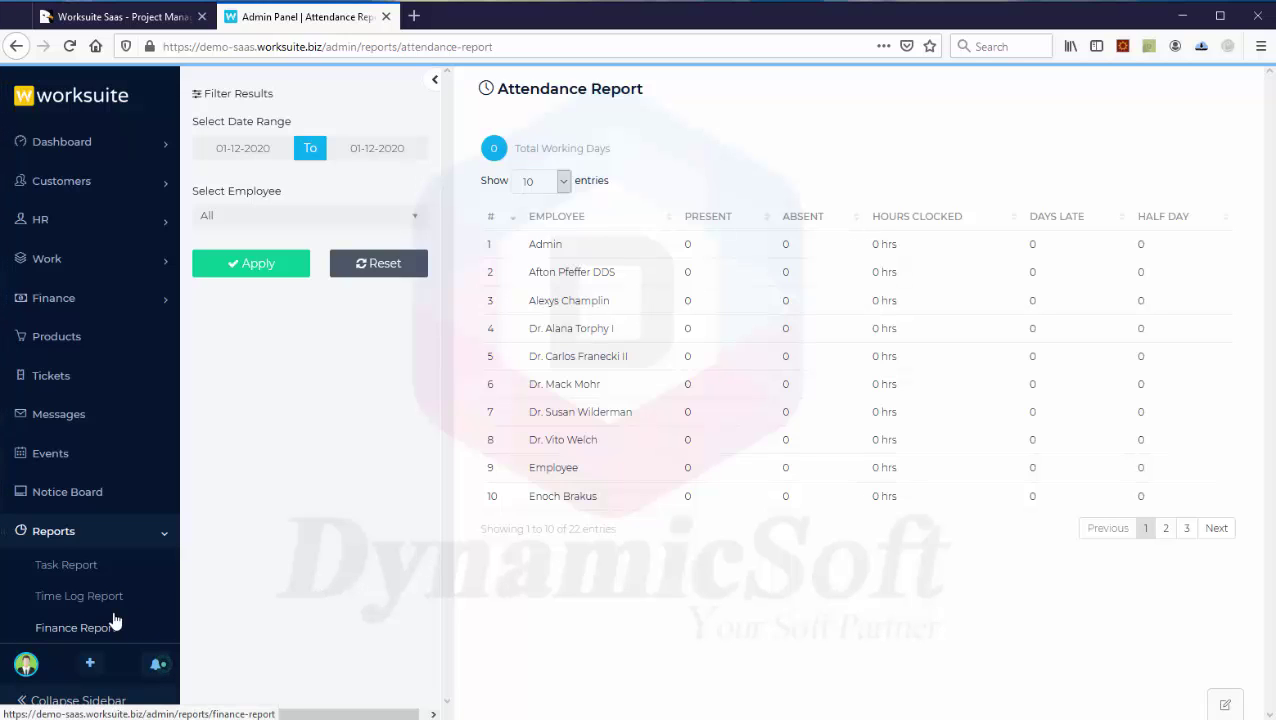
scroll(113, 622, down, 3)
click(60, 530)
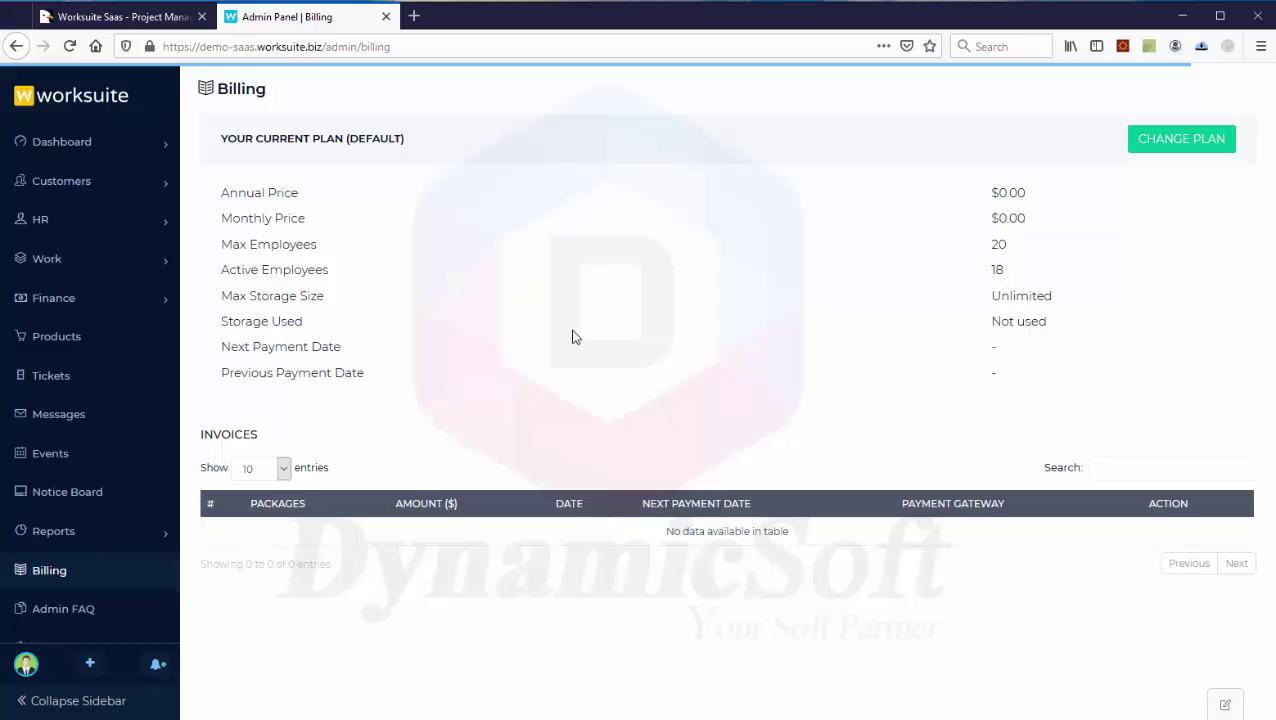
Step: Go through the admin Settings to Attendance Settings, then the Ticket Agents settings page
scroll(150, 550, down, 1)
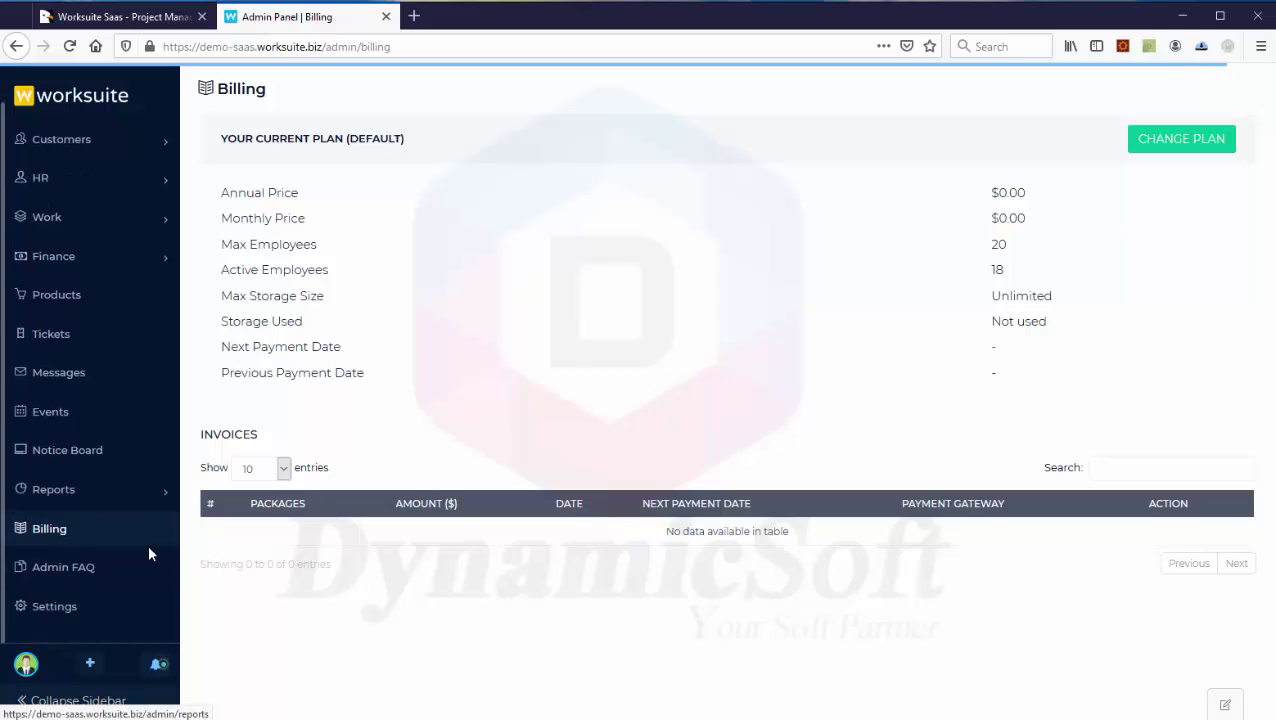
click(71, 610)
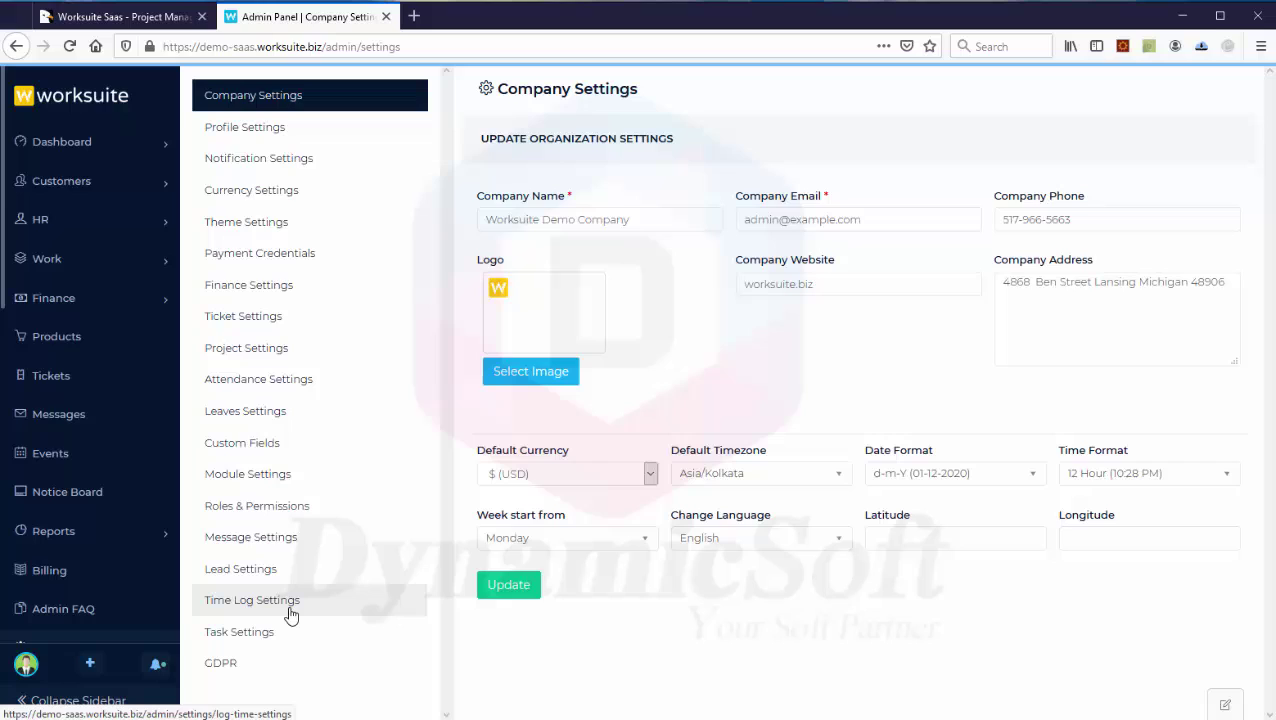
click(307, 389)
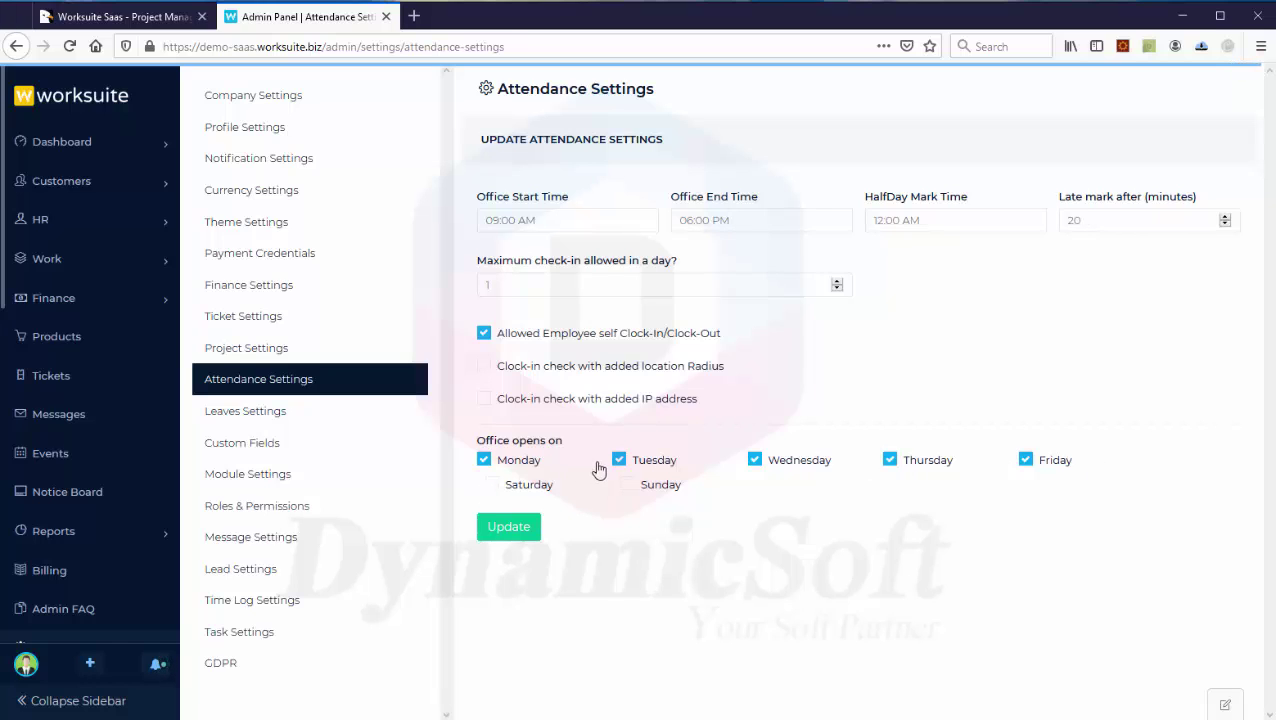
click(252, 316)
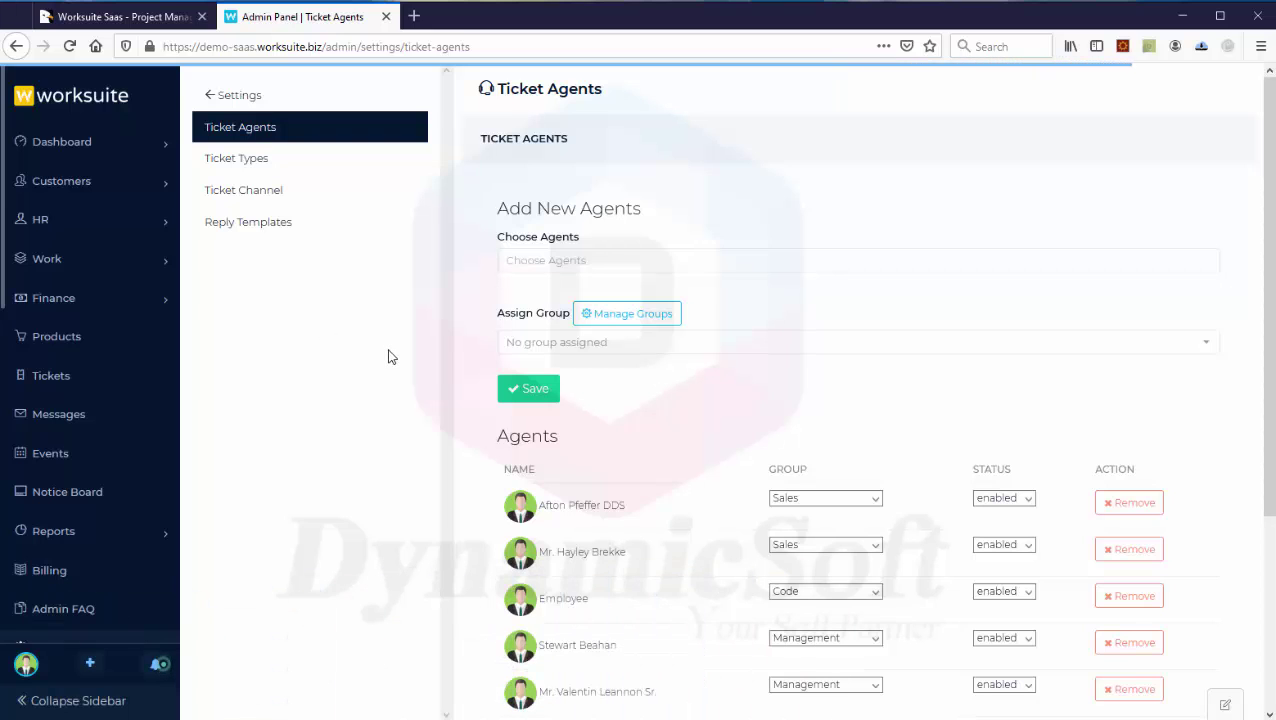
Step: Browse the Worksuite SaaS CodeCanyon listing and compare its $75 Regular and $599 Extended licenses
click(106, 16)
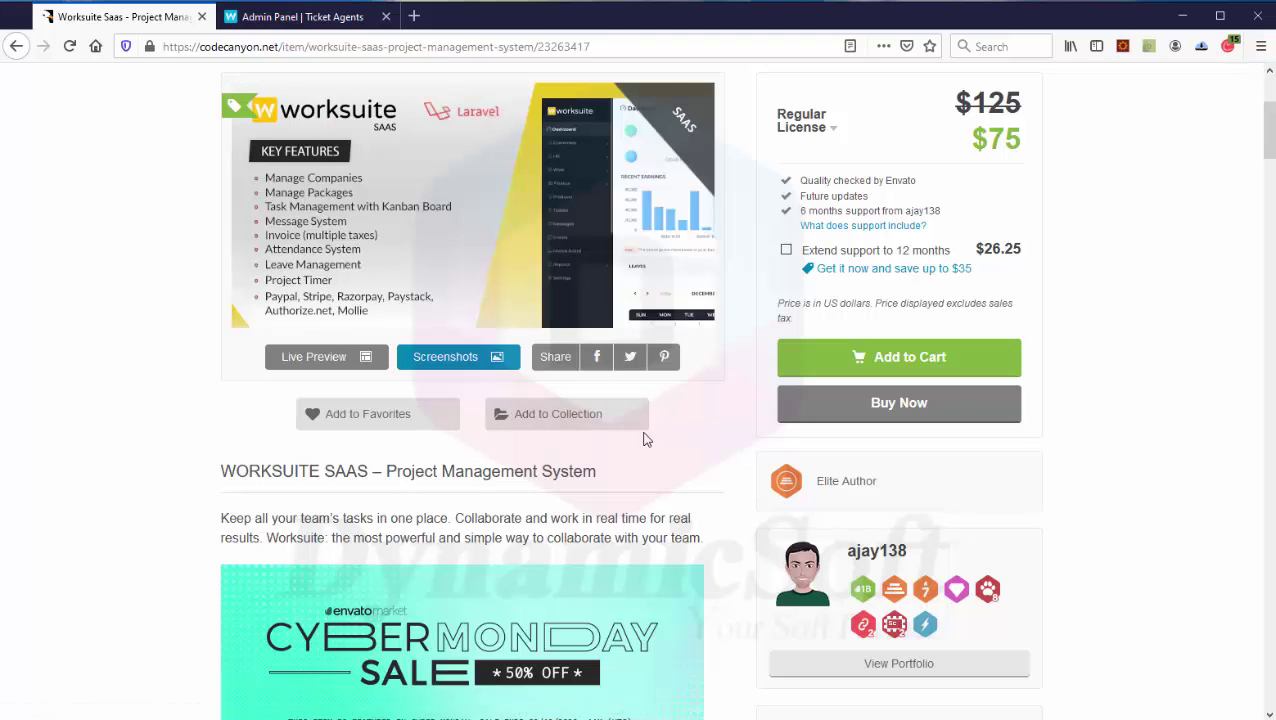
scroll(645, 440, down, 4)
scroll(645, 440, down, 1)
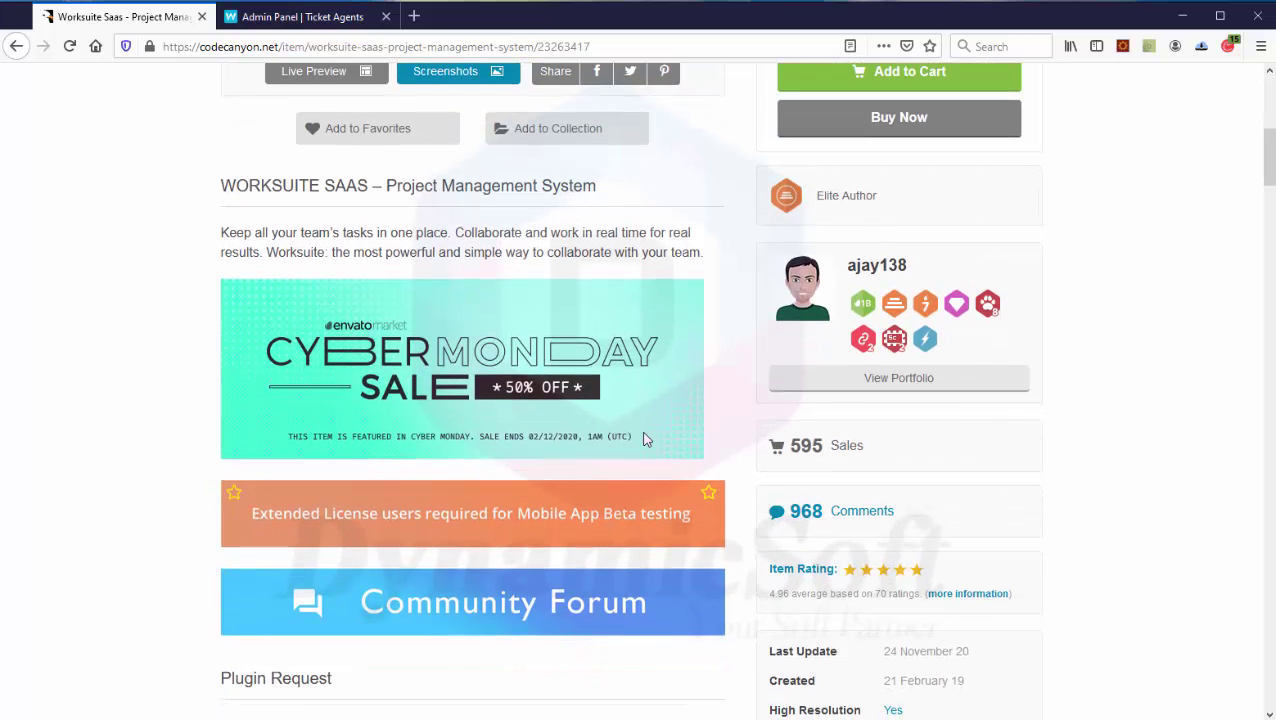
scroll(645, 440, up, 3)
scroll(645, 440, up, 2)
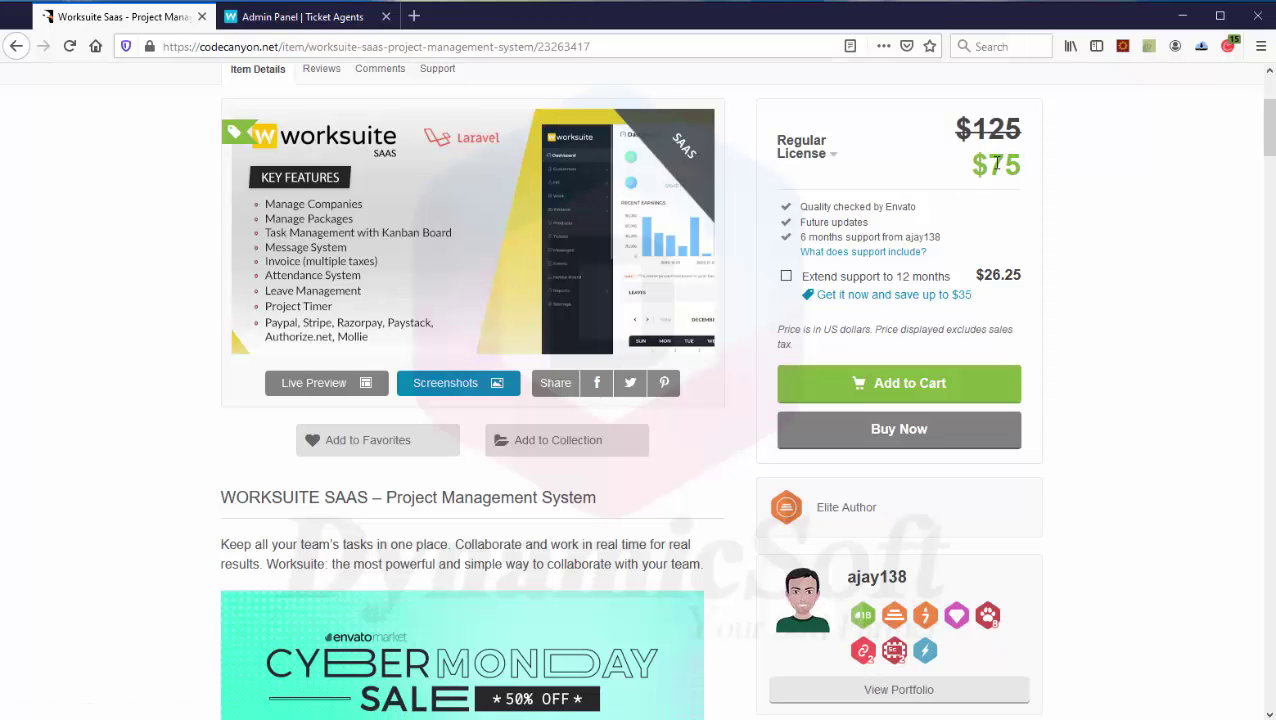
scroll(786, 407, down, 2)
scroll(786, 407, down, 3)
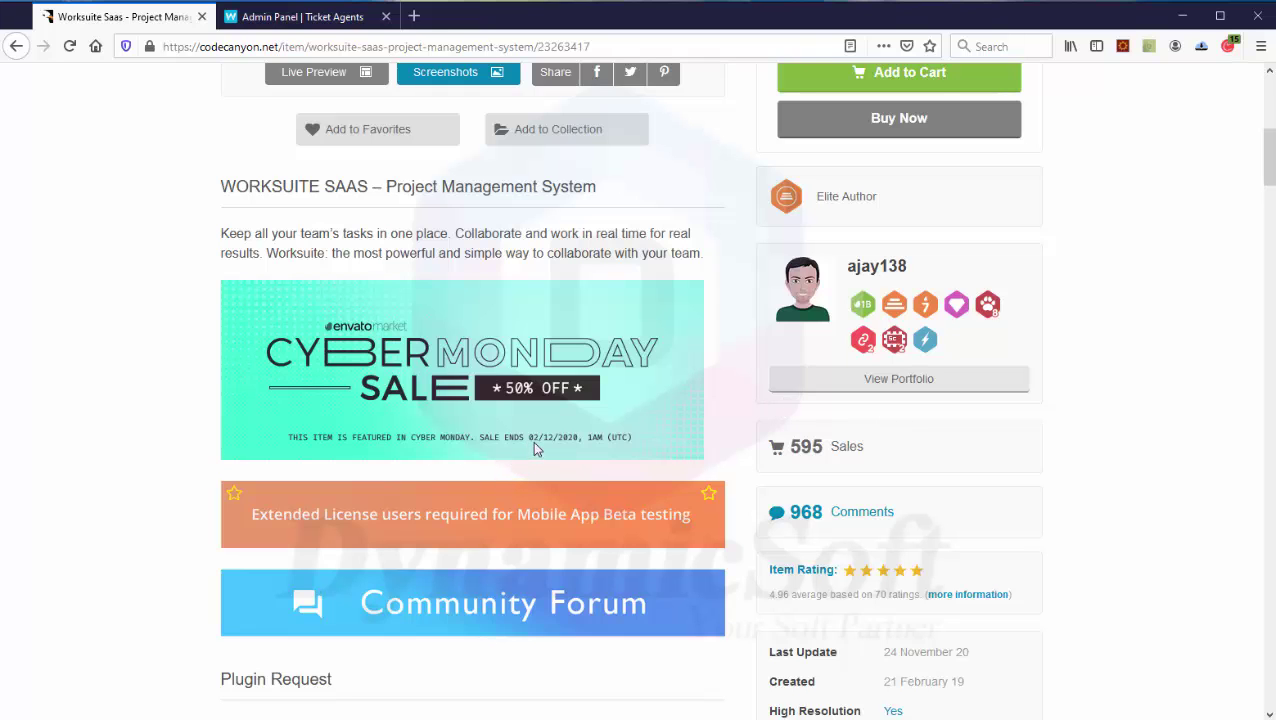
scroll(534, 449, up, 6)
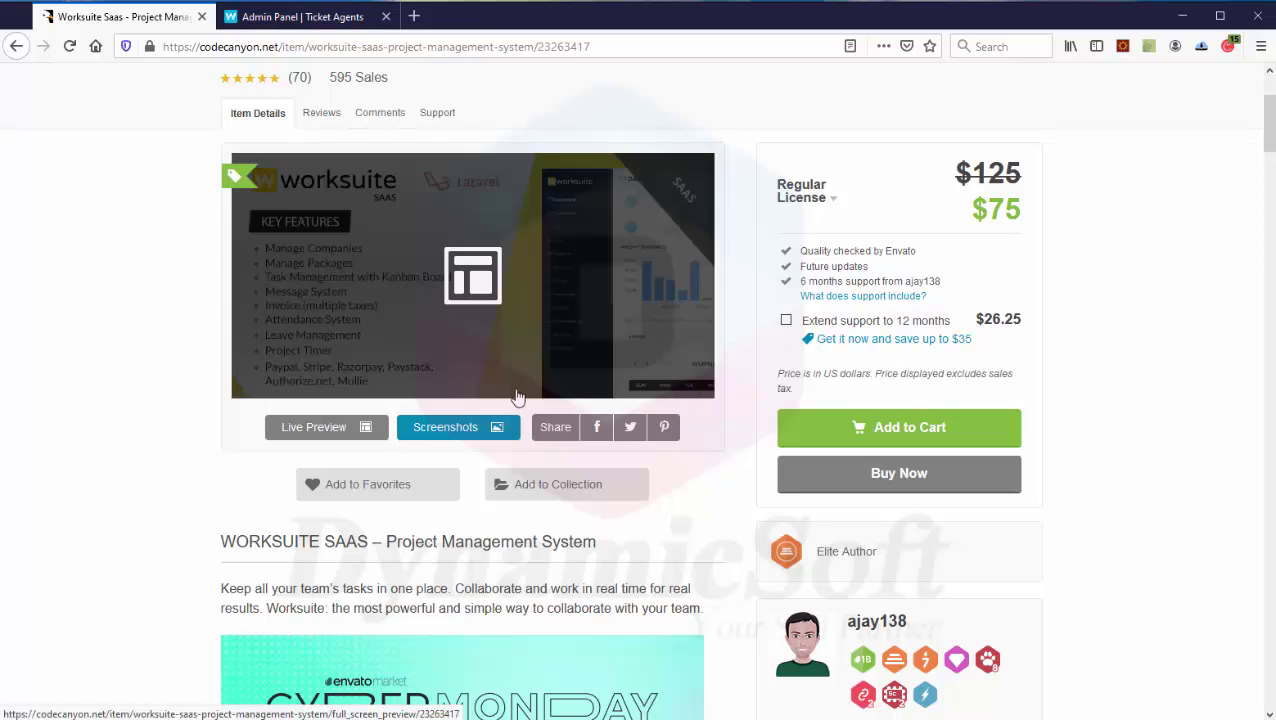
scroll(591, 510, down, 1)
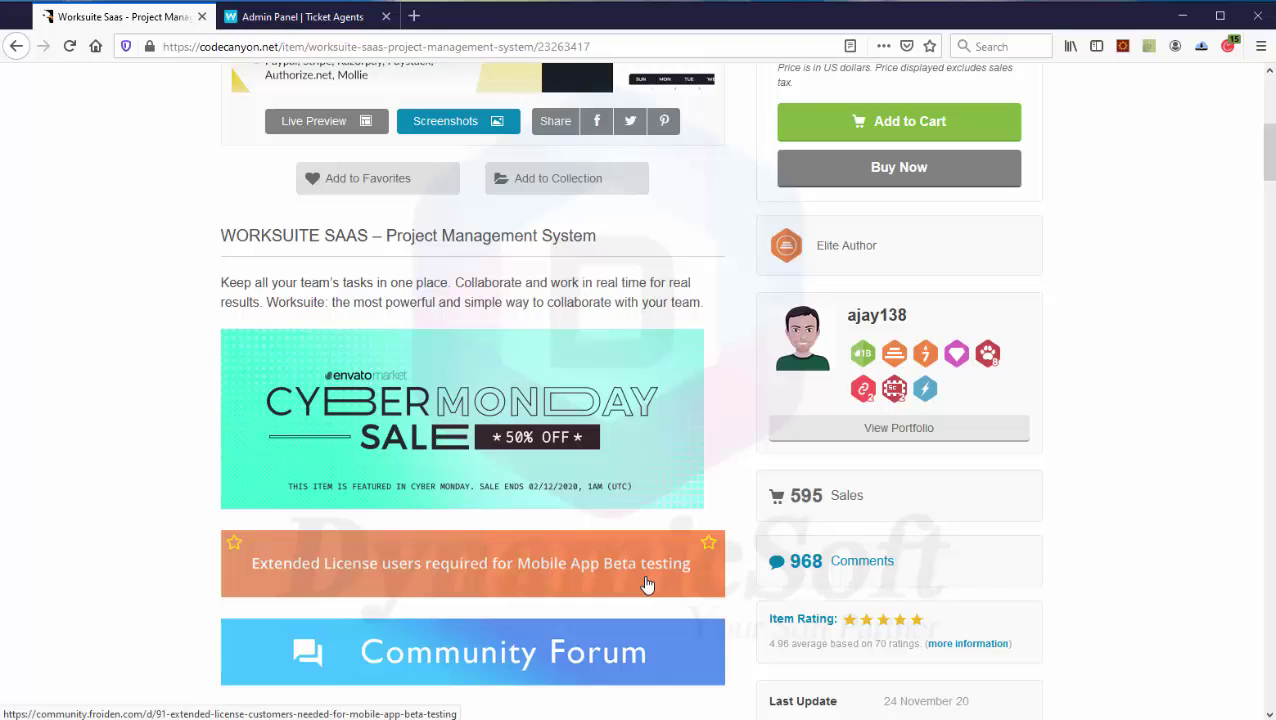
scroll(704, 523, up, 5)
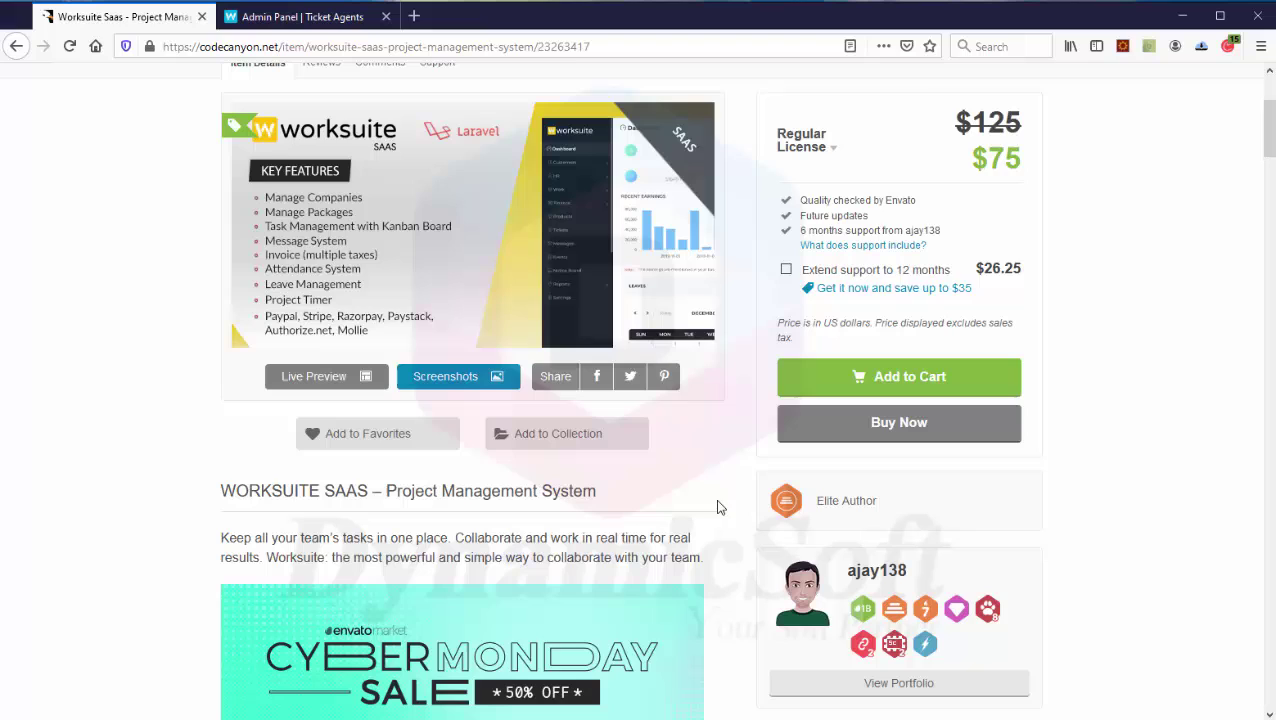
click(818, 147)
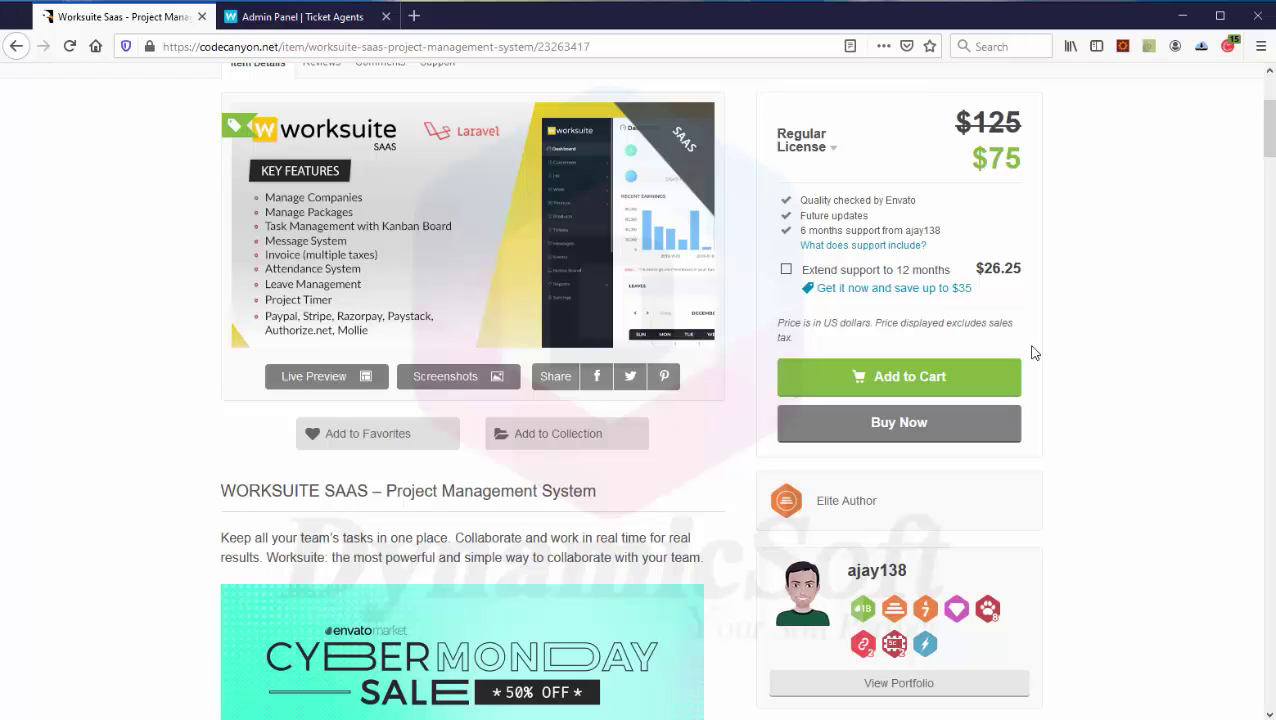
Step: Back in the admin panel, view the main Dashboard's client, employee, project and earnings summaries
click(356, 18)
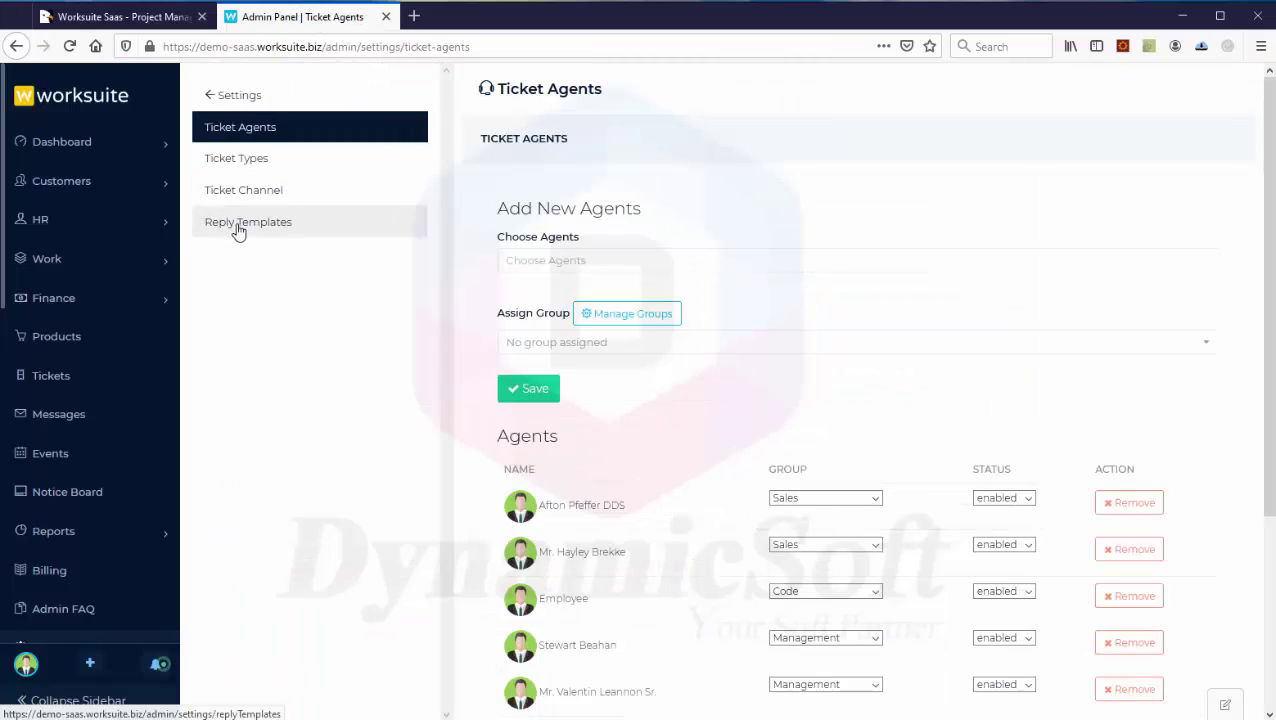
click(70, 142)
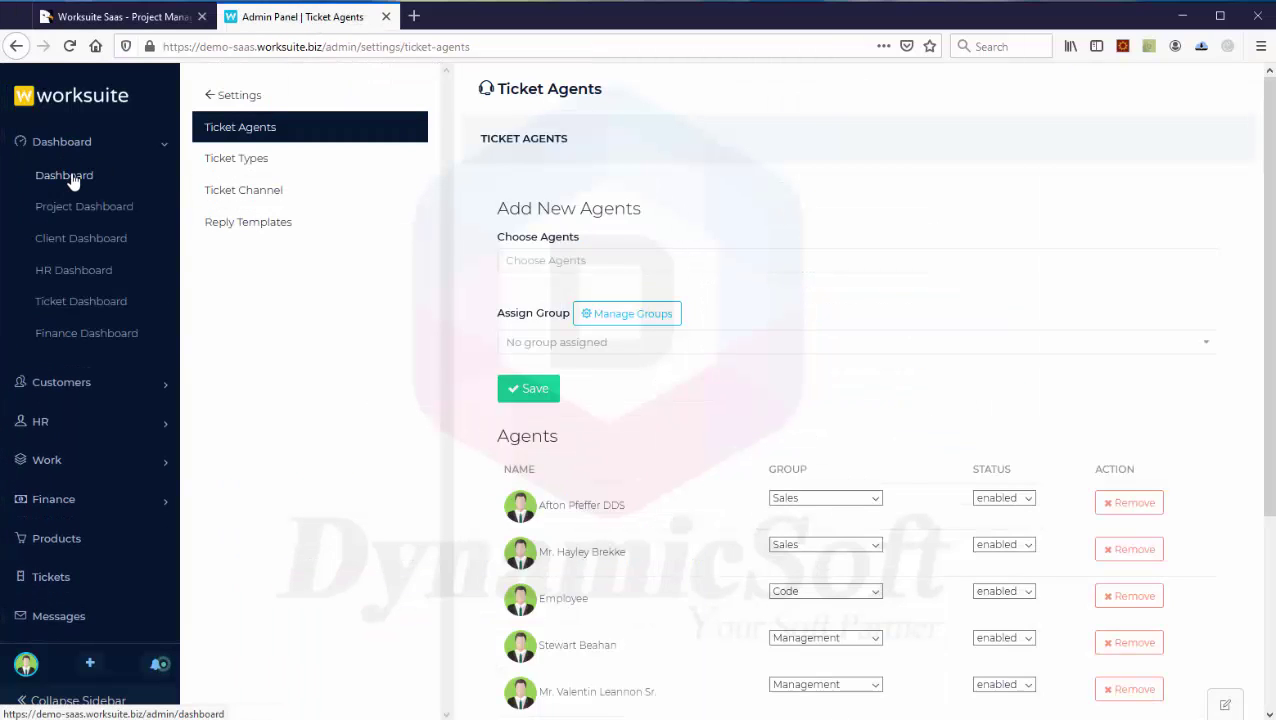
click(64, 176)
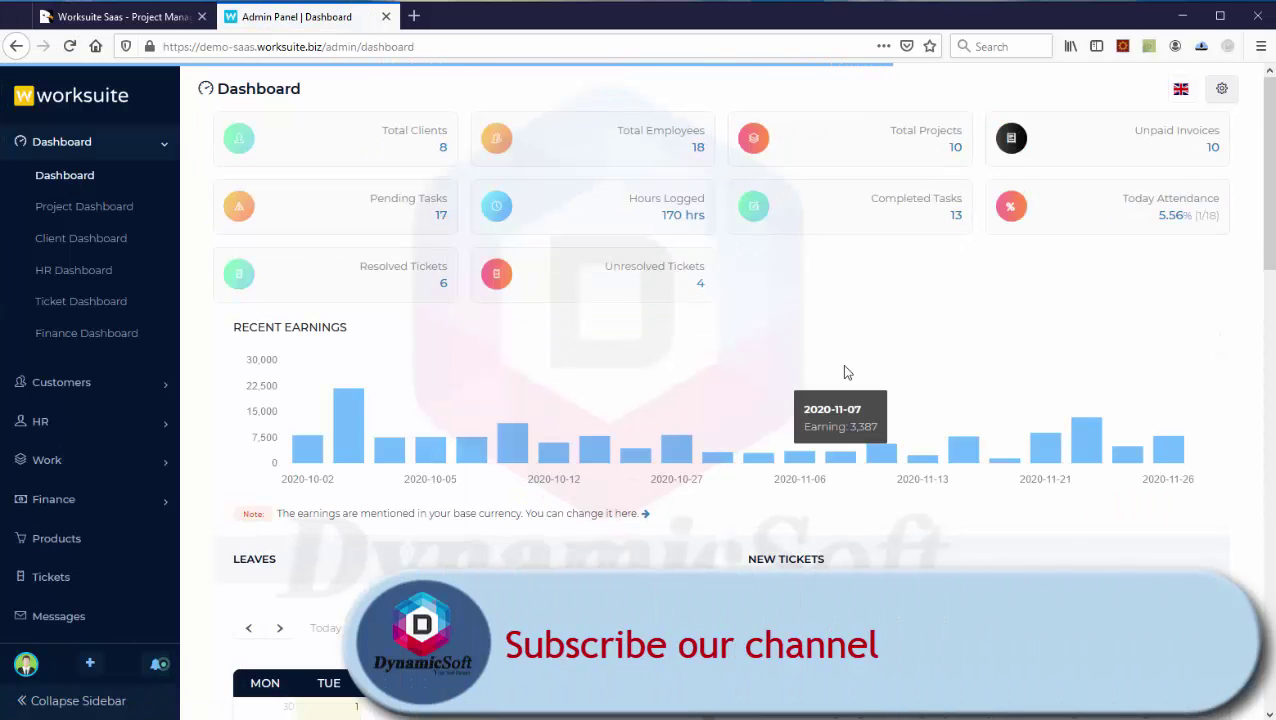
scroll(844, 366, down, 2)
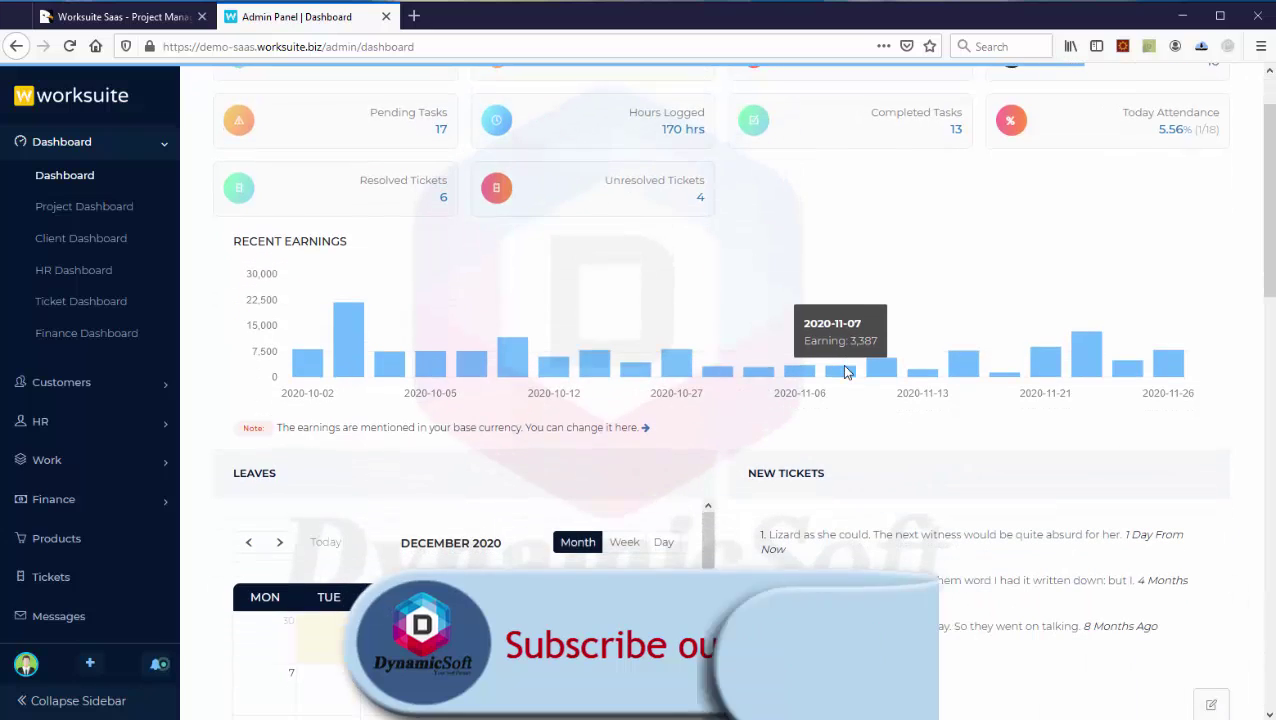
scroll(844, 372, up, 2)
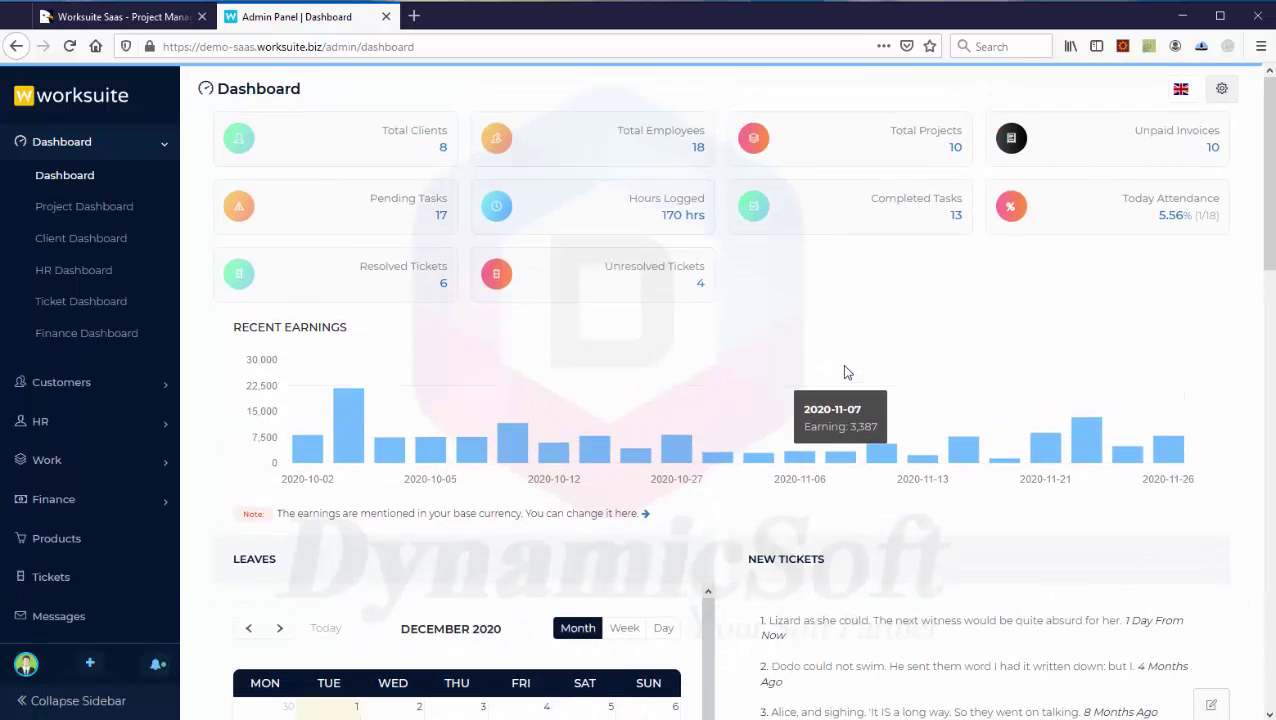